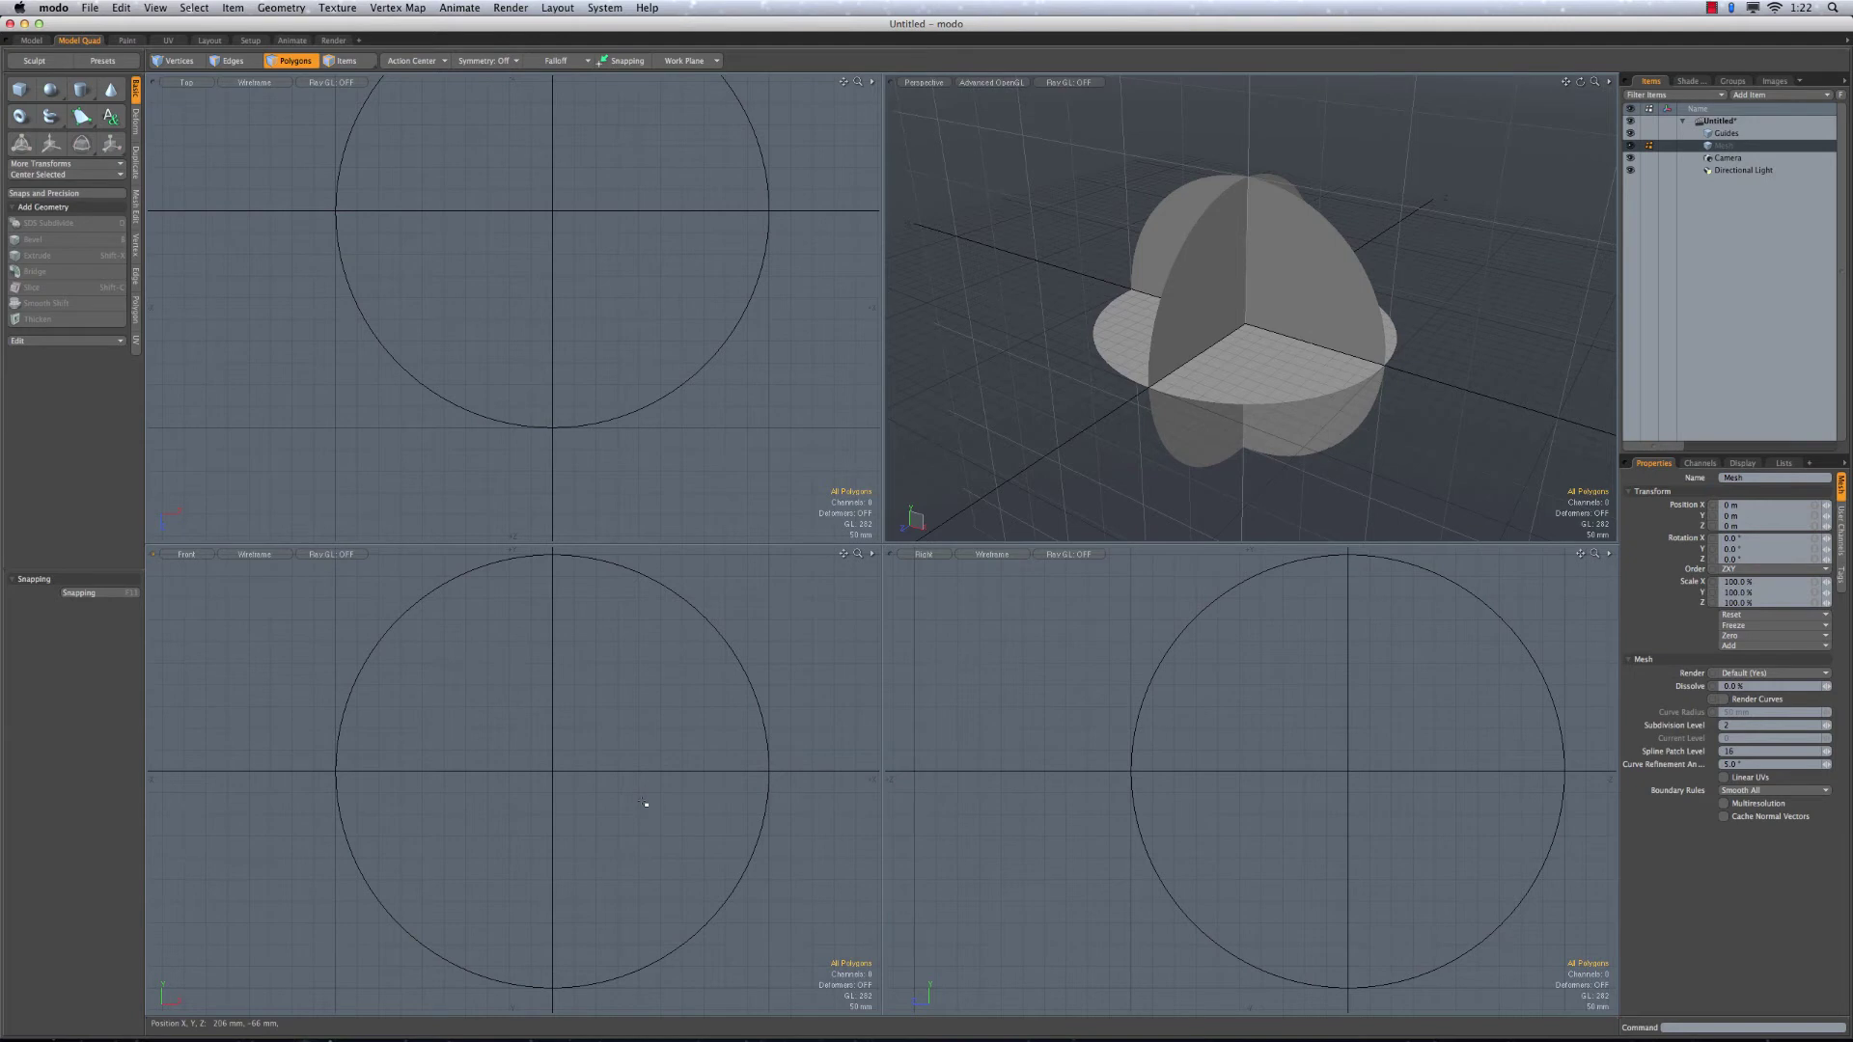
# Draw a sphere centred at the origin over the guide discs, with radii of about 510 mm in X, 502 mm in Y and 508 mm in Z
pyautogui.scroll(-1, 637, 750)
pyautogui.keyDown('alt'); pyautogui.keyDown('shift'); pyautogui.moveTo(638, 749); pyautogui.dragTo(622, 756); pyautogui.keyUp('shift'); pyautogui.keyUp('alt')
pyautogui.keyDown('alt'); pyautogui.keyDown('shift'); pyautogui.moveTo(529, 314); pyautogui.dragTo(532, 394); pyautogui.keyUp('shift'); pyautogui.keyUp('alt')
pyautogui.scroll(-1, 537, 389)
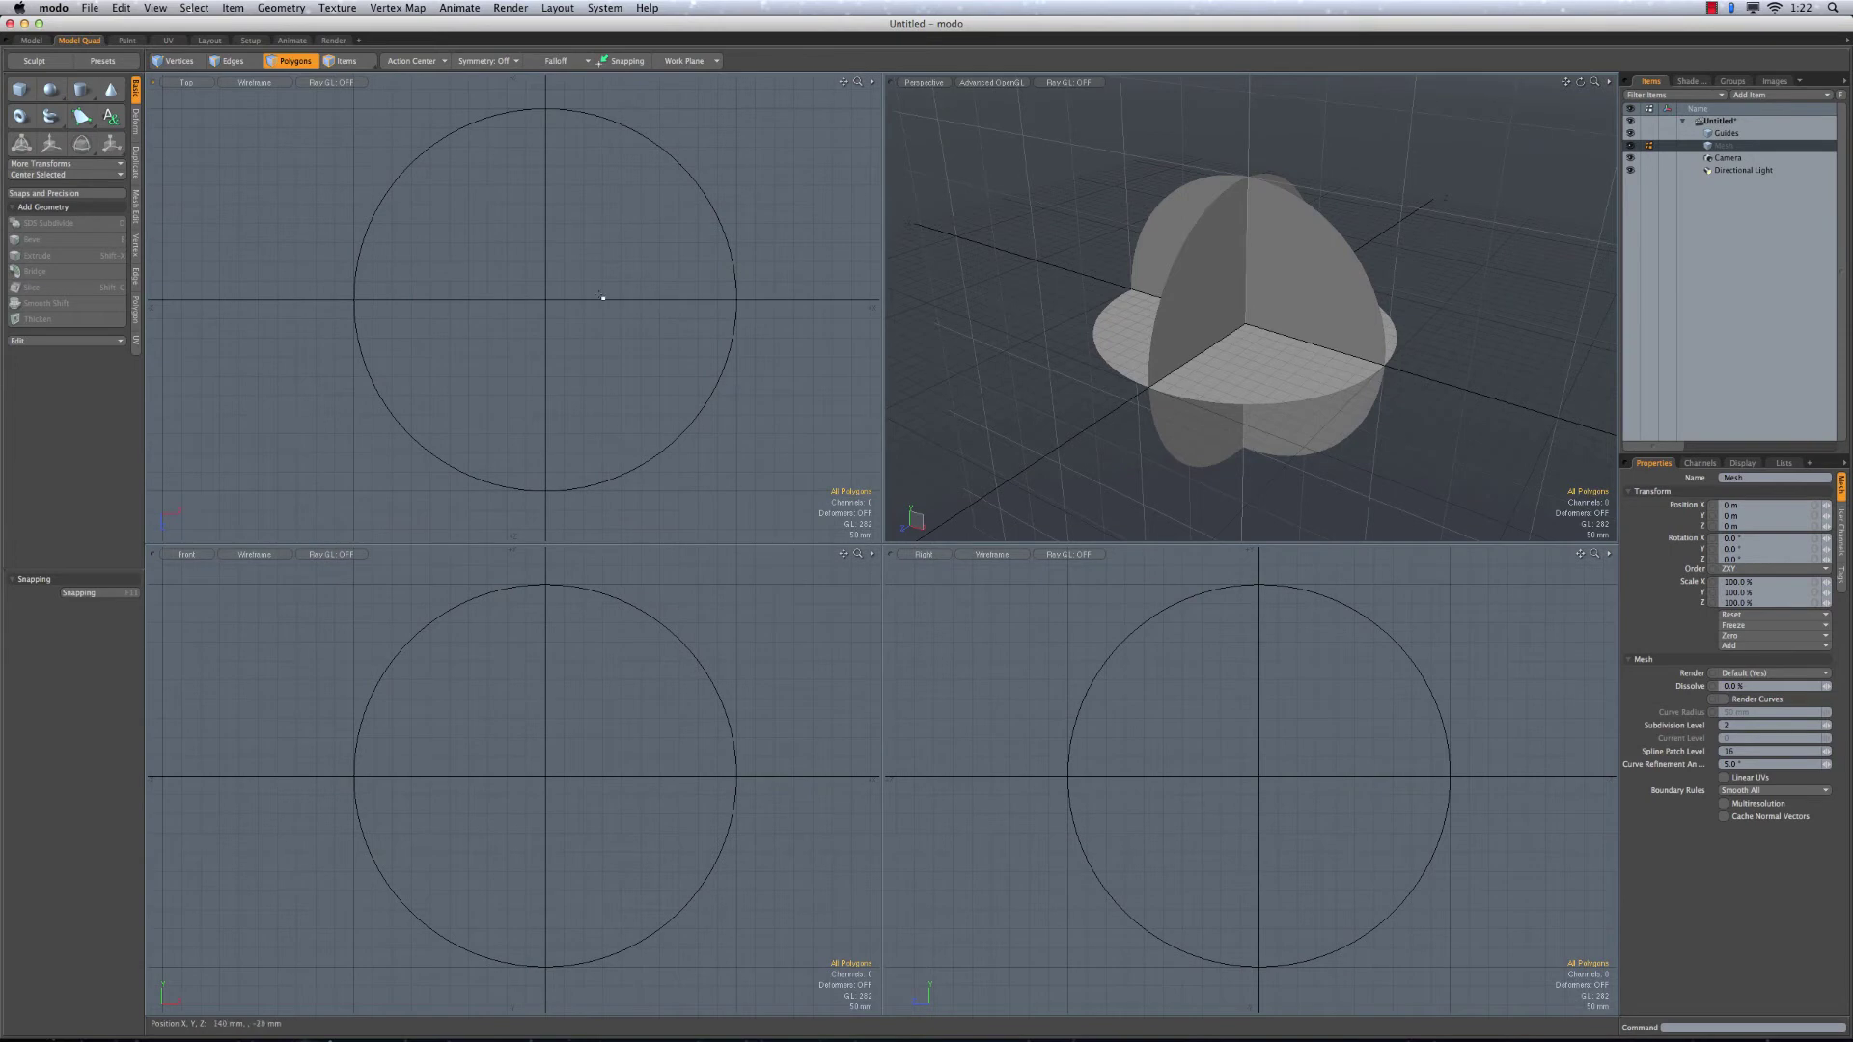
pyautogui.click(50, 89)
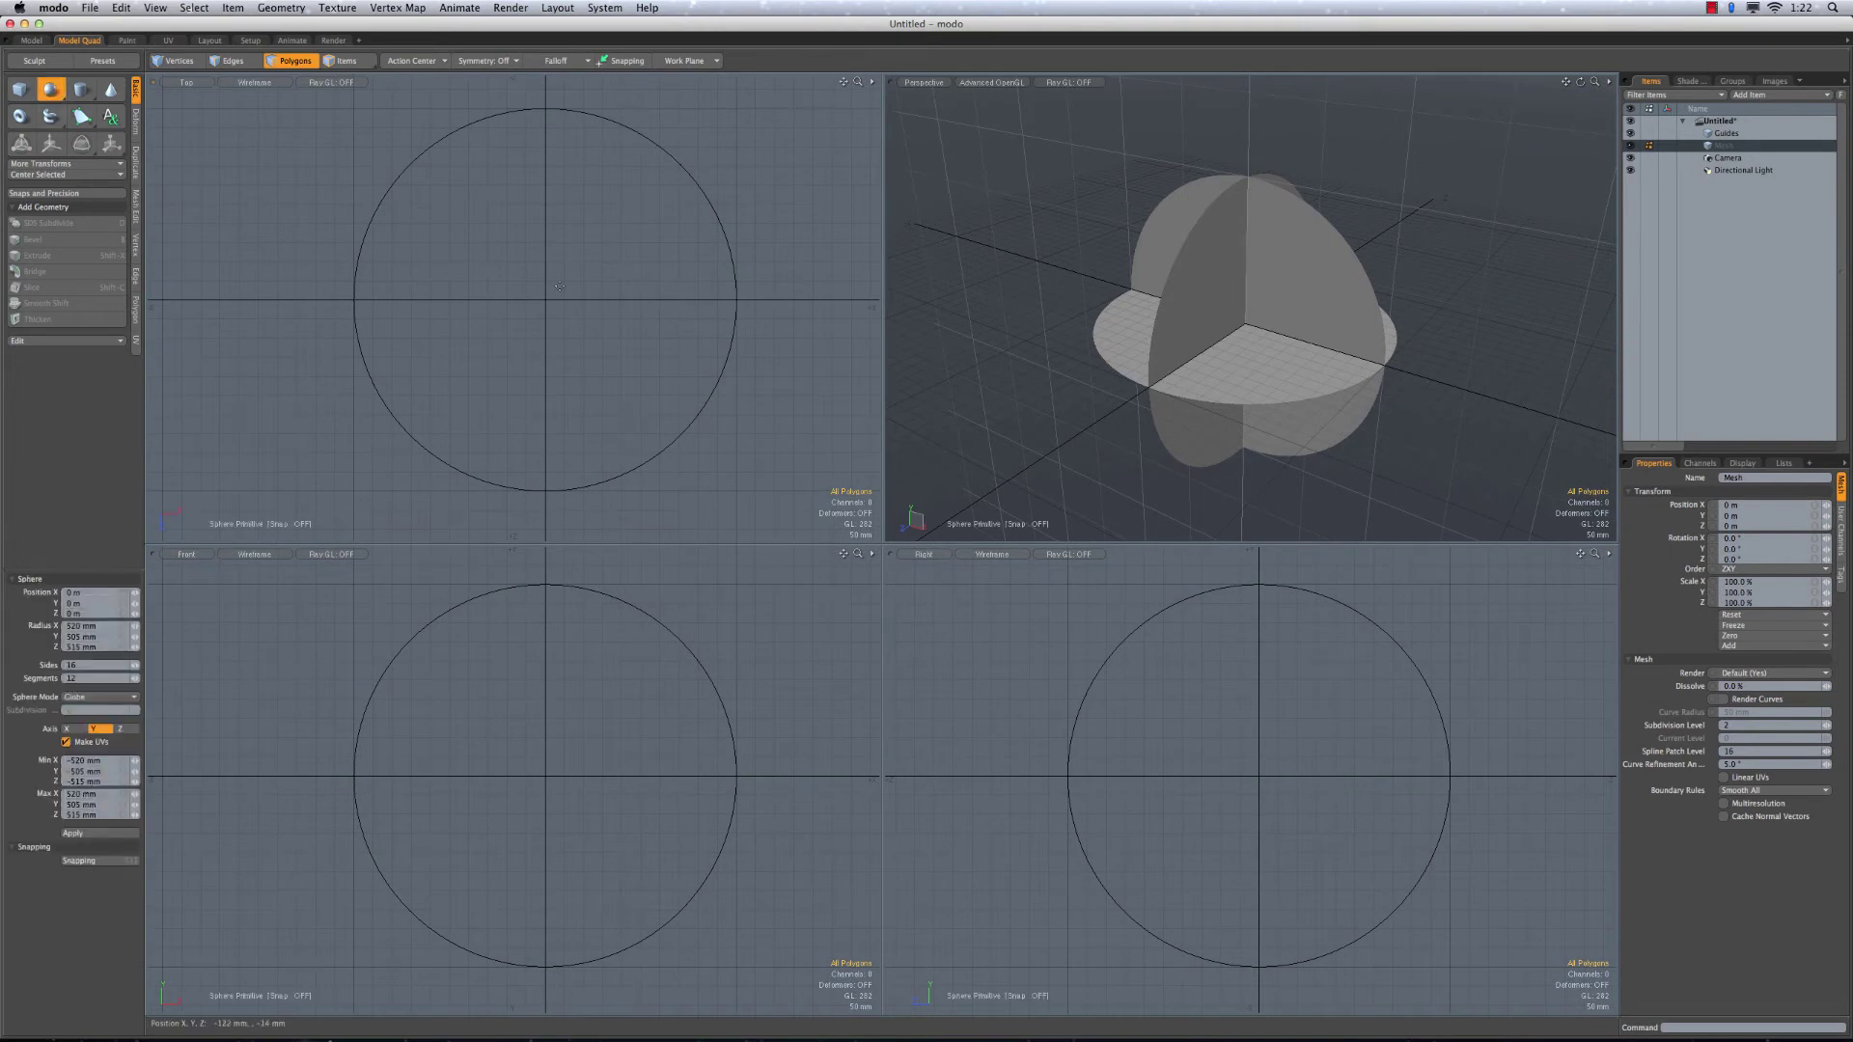
pyautogui.moveTo(545, 300); pyautogui.dragTo(735, 111)
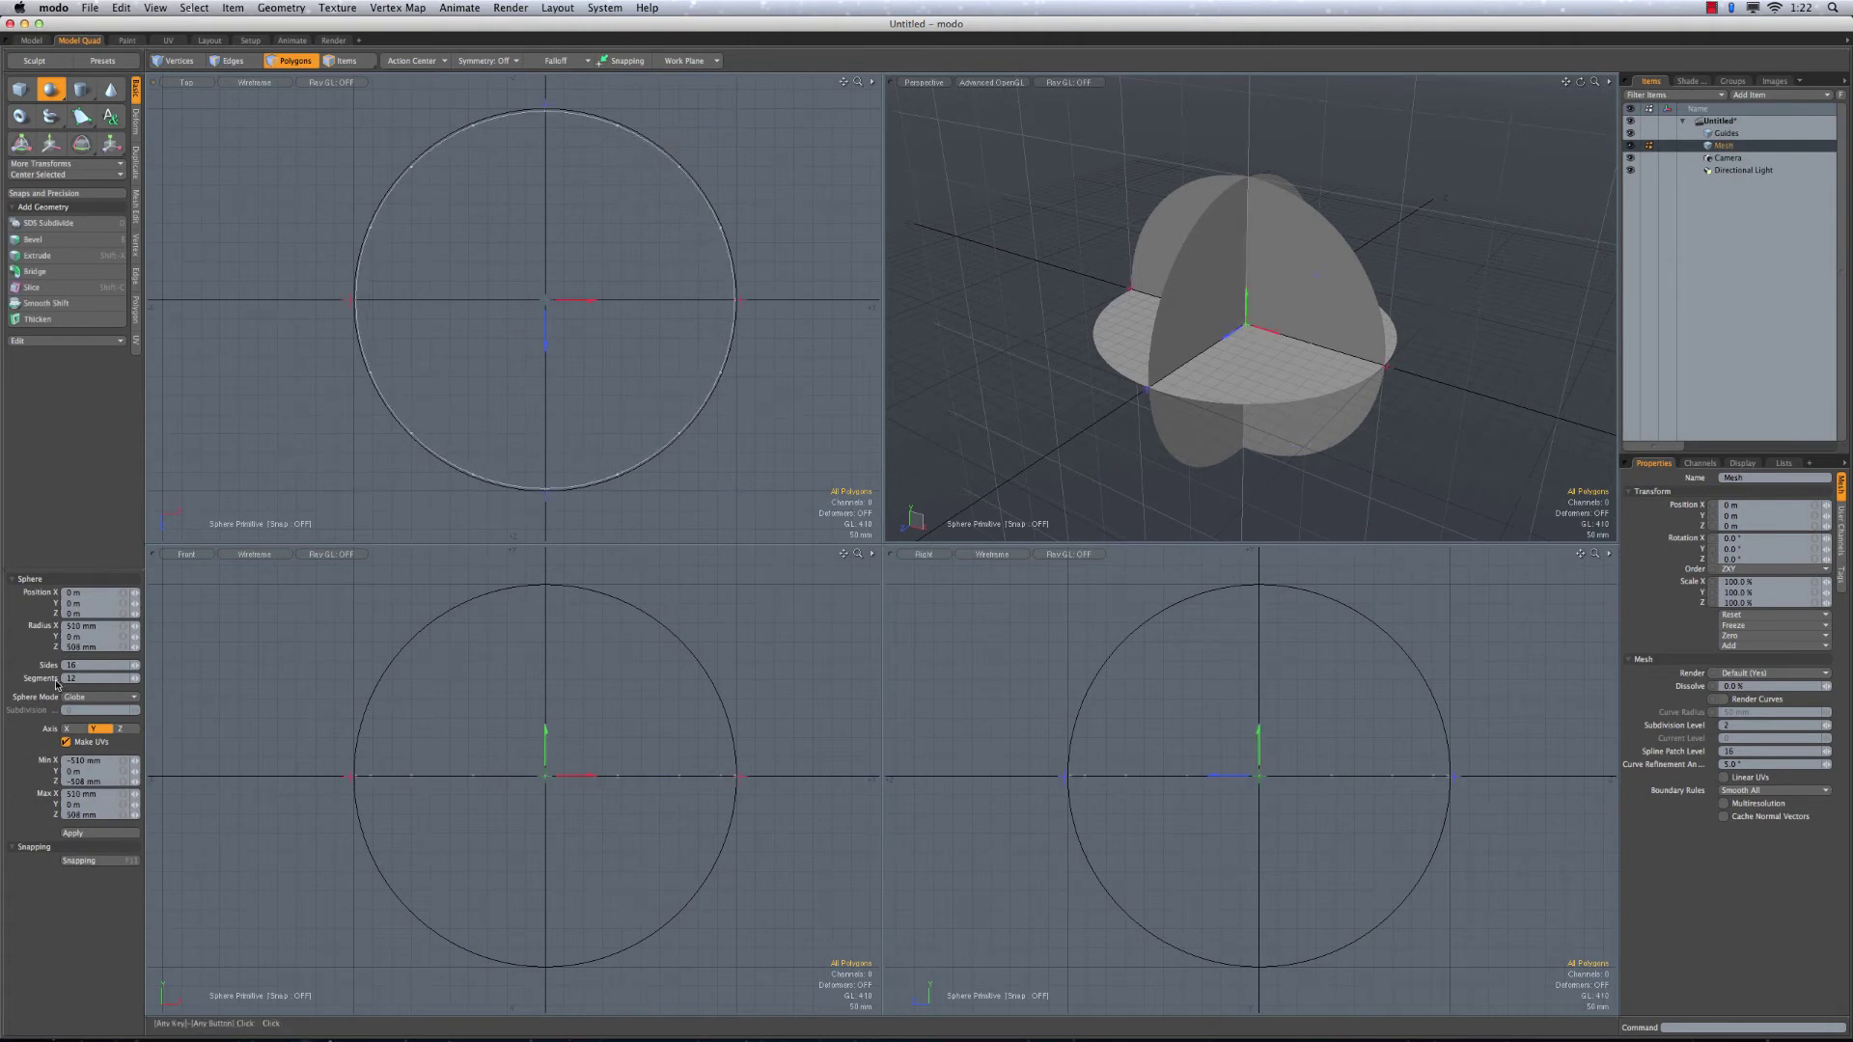
pyautogui.moveTo(545, 779); pyautogui.dragTo(545, 585)
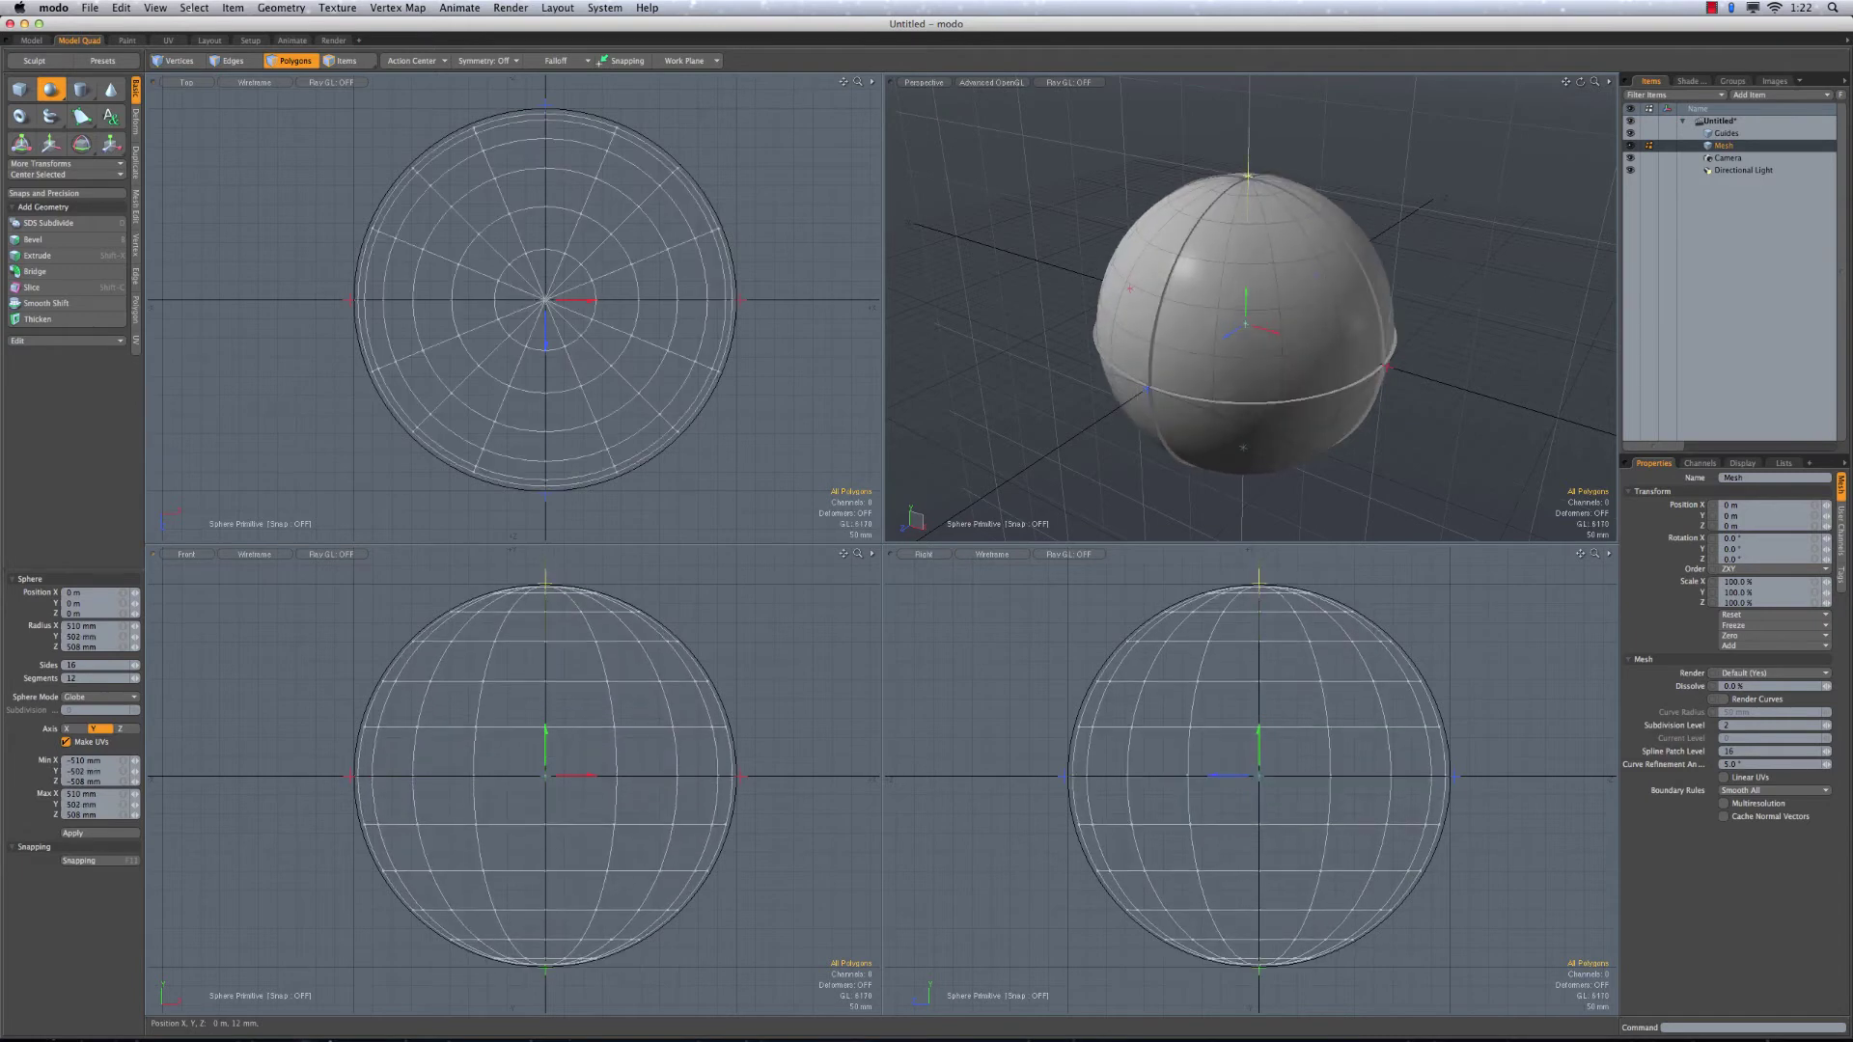
# Adjust the sphere's radii to 518 mm in X, 503 mm in Y and 518 mm in Z against the guide circles and finish the primitive
pyautogui.moveTo(743, 779); pyautogui.dragTo(744, 776)
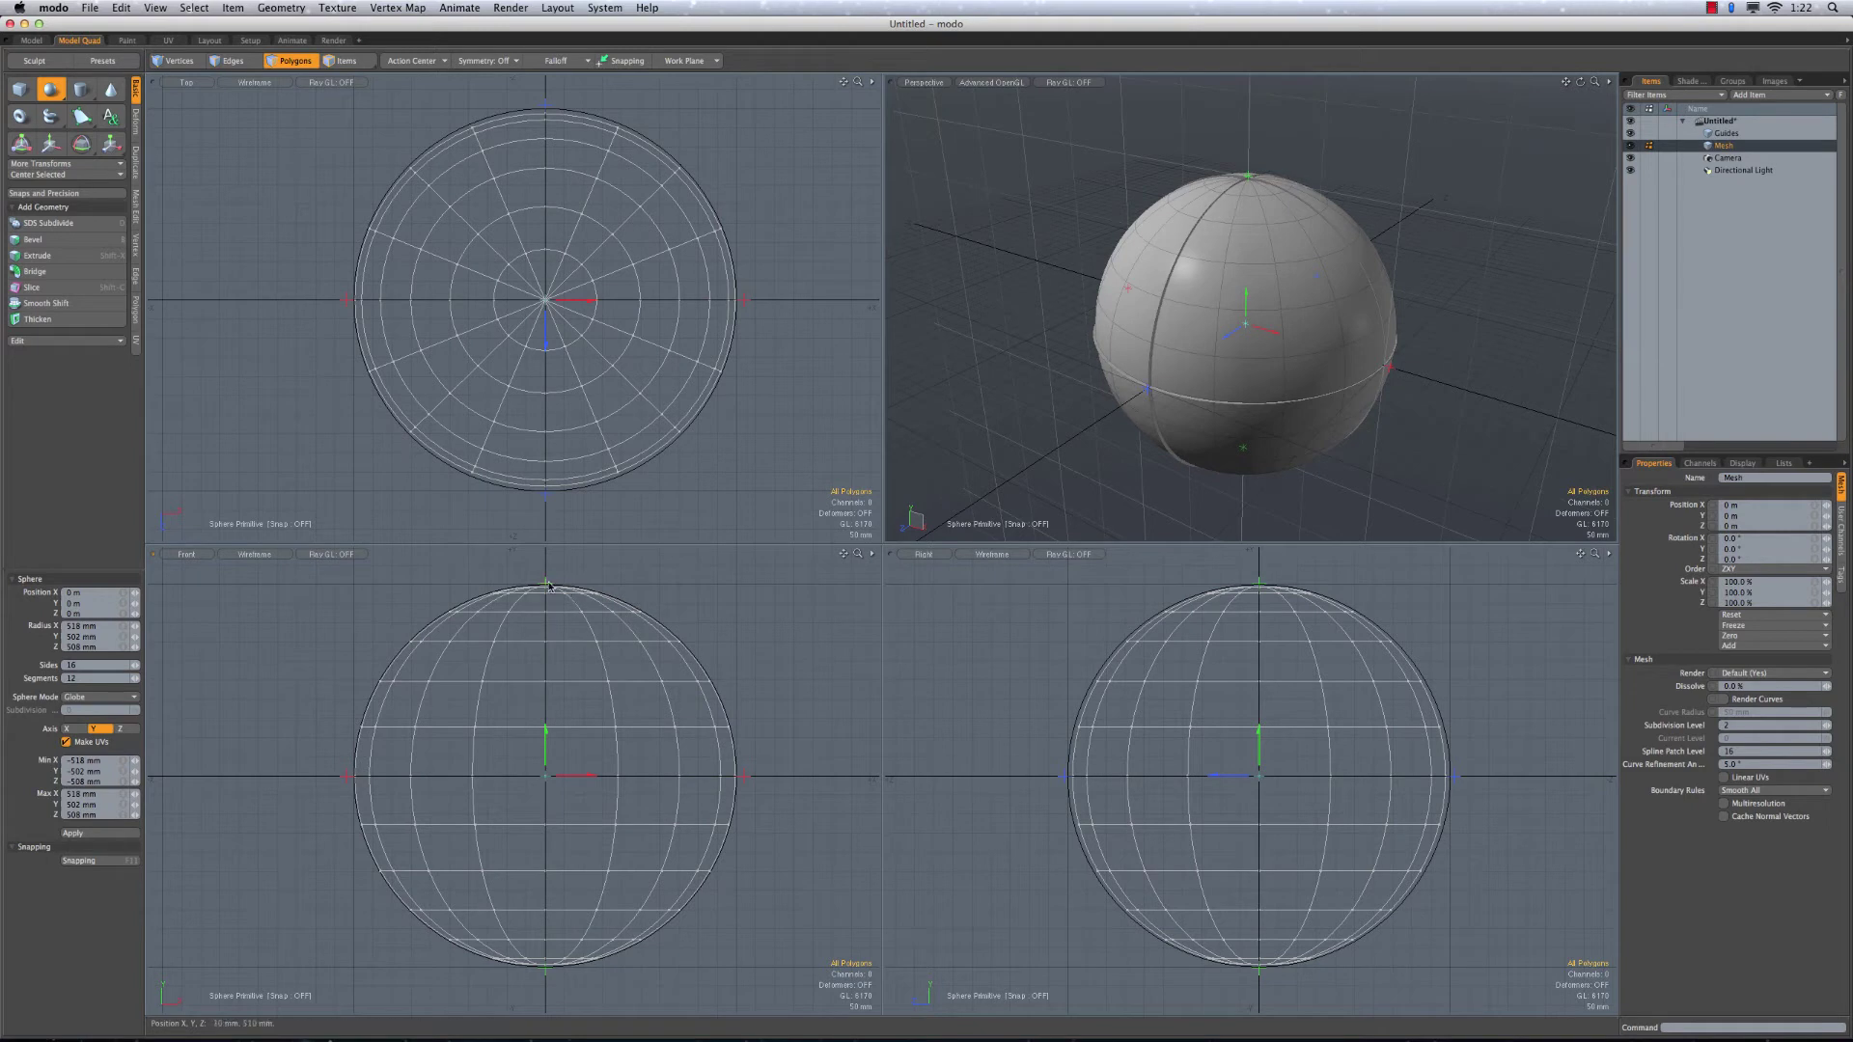
pyautogui.scroll(5, 564, 584)
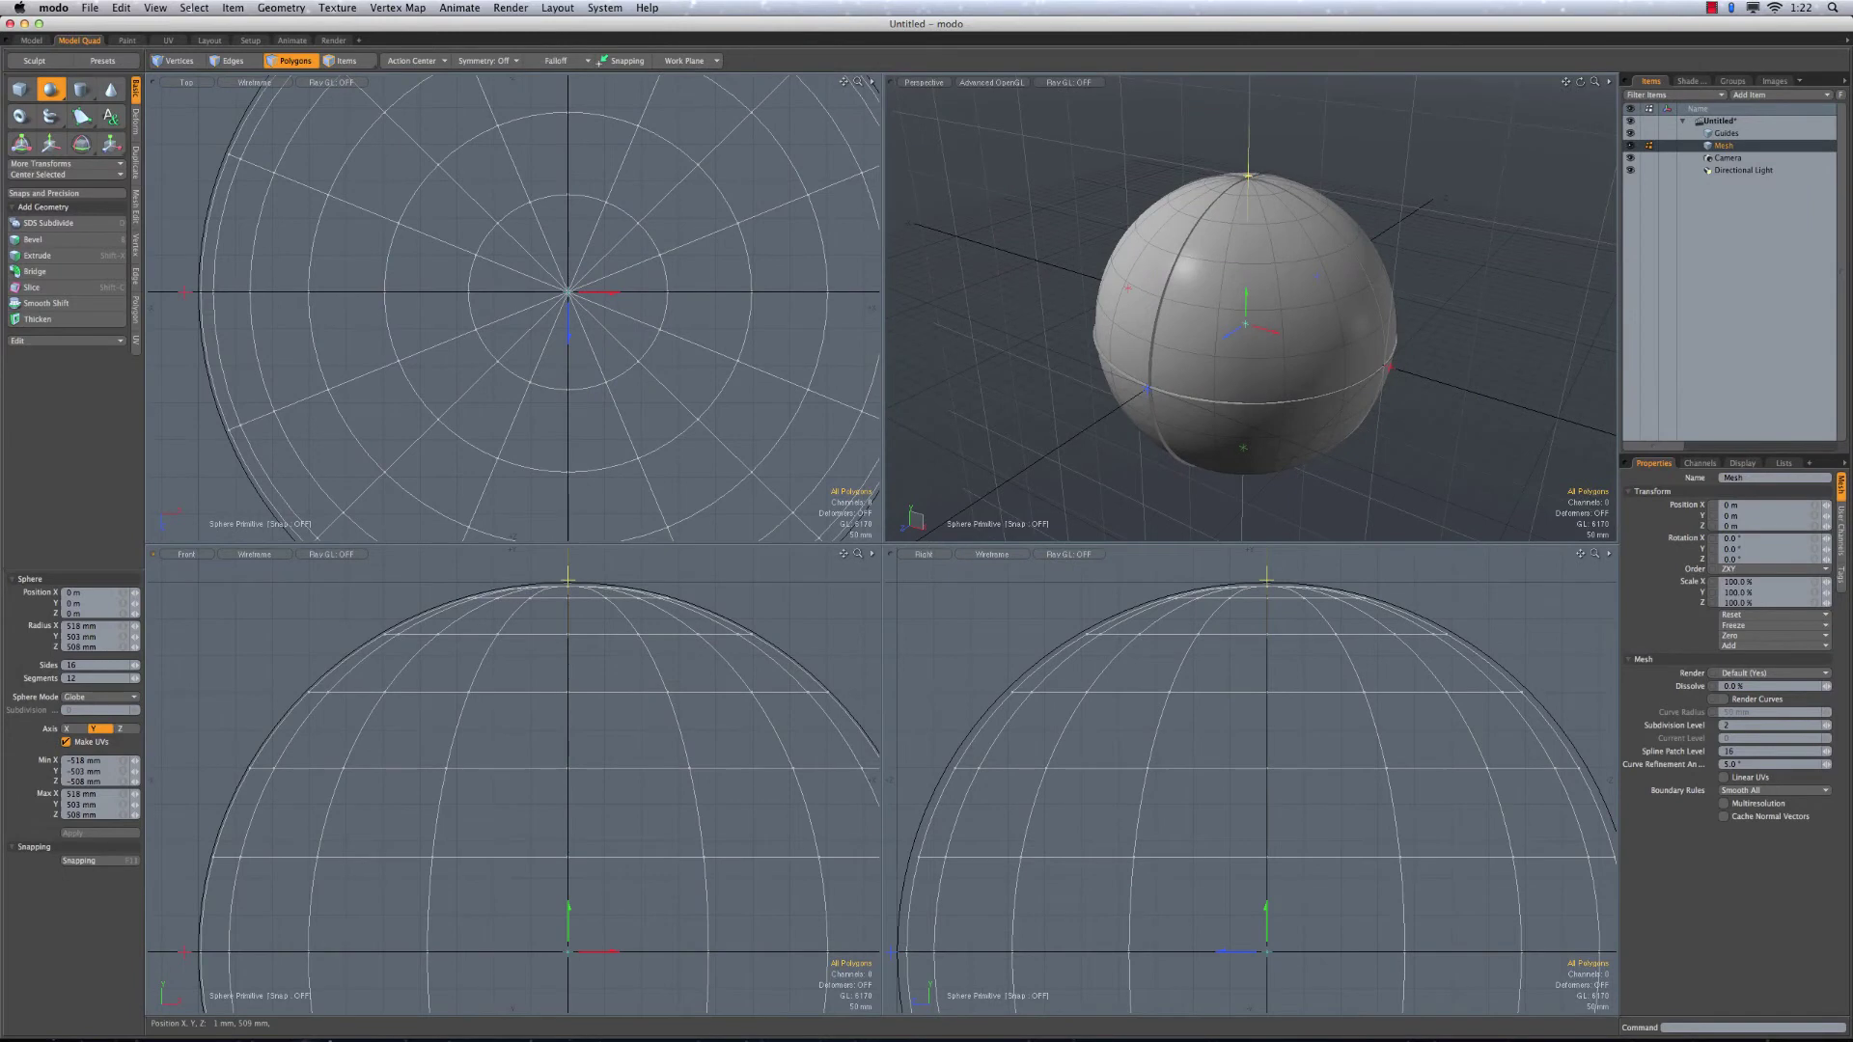
pyautogui.scroll(-5, 568, 582)
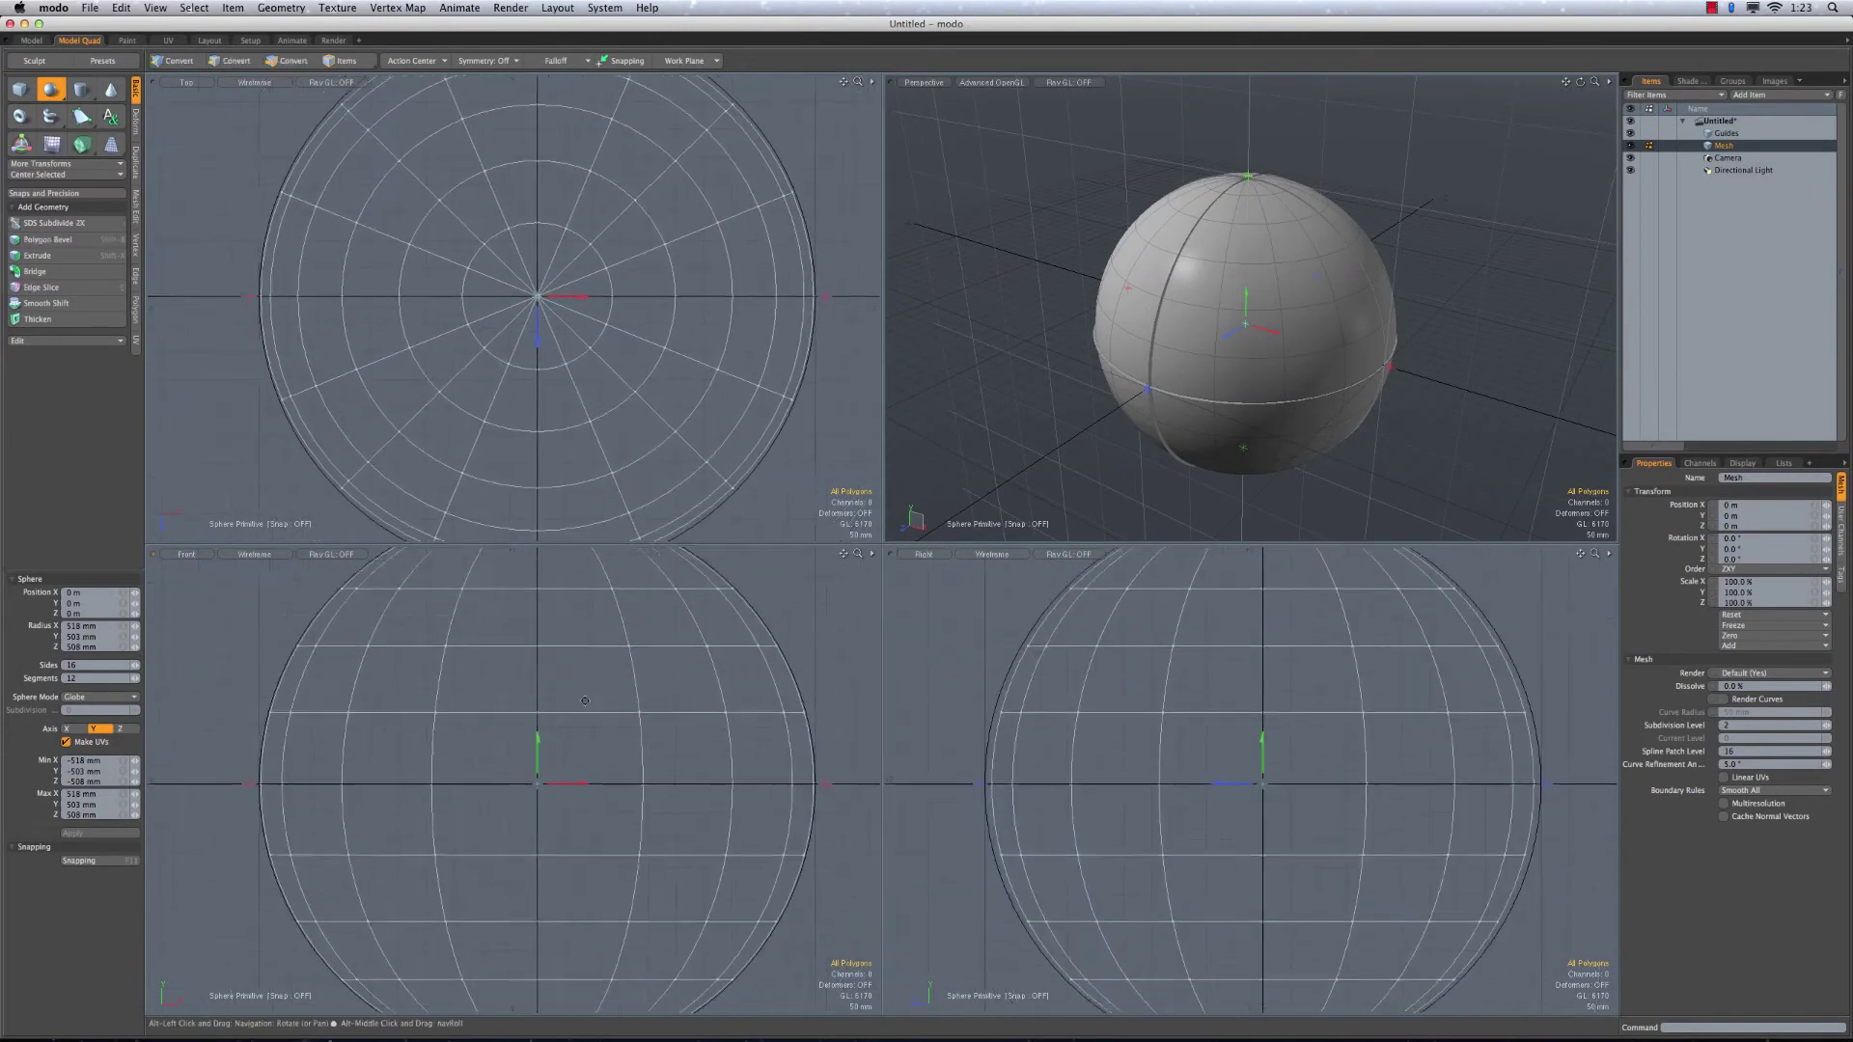
pyautogui.keyDown('ctrl'); pyautogui.keyDown('alt'); pyautogui.moveTo(438, 730); pyautogui.dragTo(409, 730); pyautogui.keyUp('alt'); pyautogui.keyUp('ctrl')
pyautogui.keyDown('alt'); pyautogui.keyDown('shift'); pyautogui.moveTo(409, 731); pyautogui.dragTo(425, 746); pyautogui.keyUp('shift'); pyautogui.keyUp('alt')
pyautogui.keyDown('alt'); pyautogui.keyDown('shift'); pyautogui.moveTo(523, 78); pyautogui.dragTo(544, 149); pyautogui.keyUp('shift'); pyautogui.keyUp('alt')
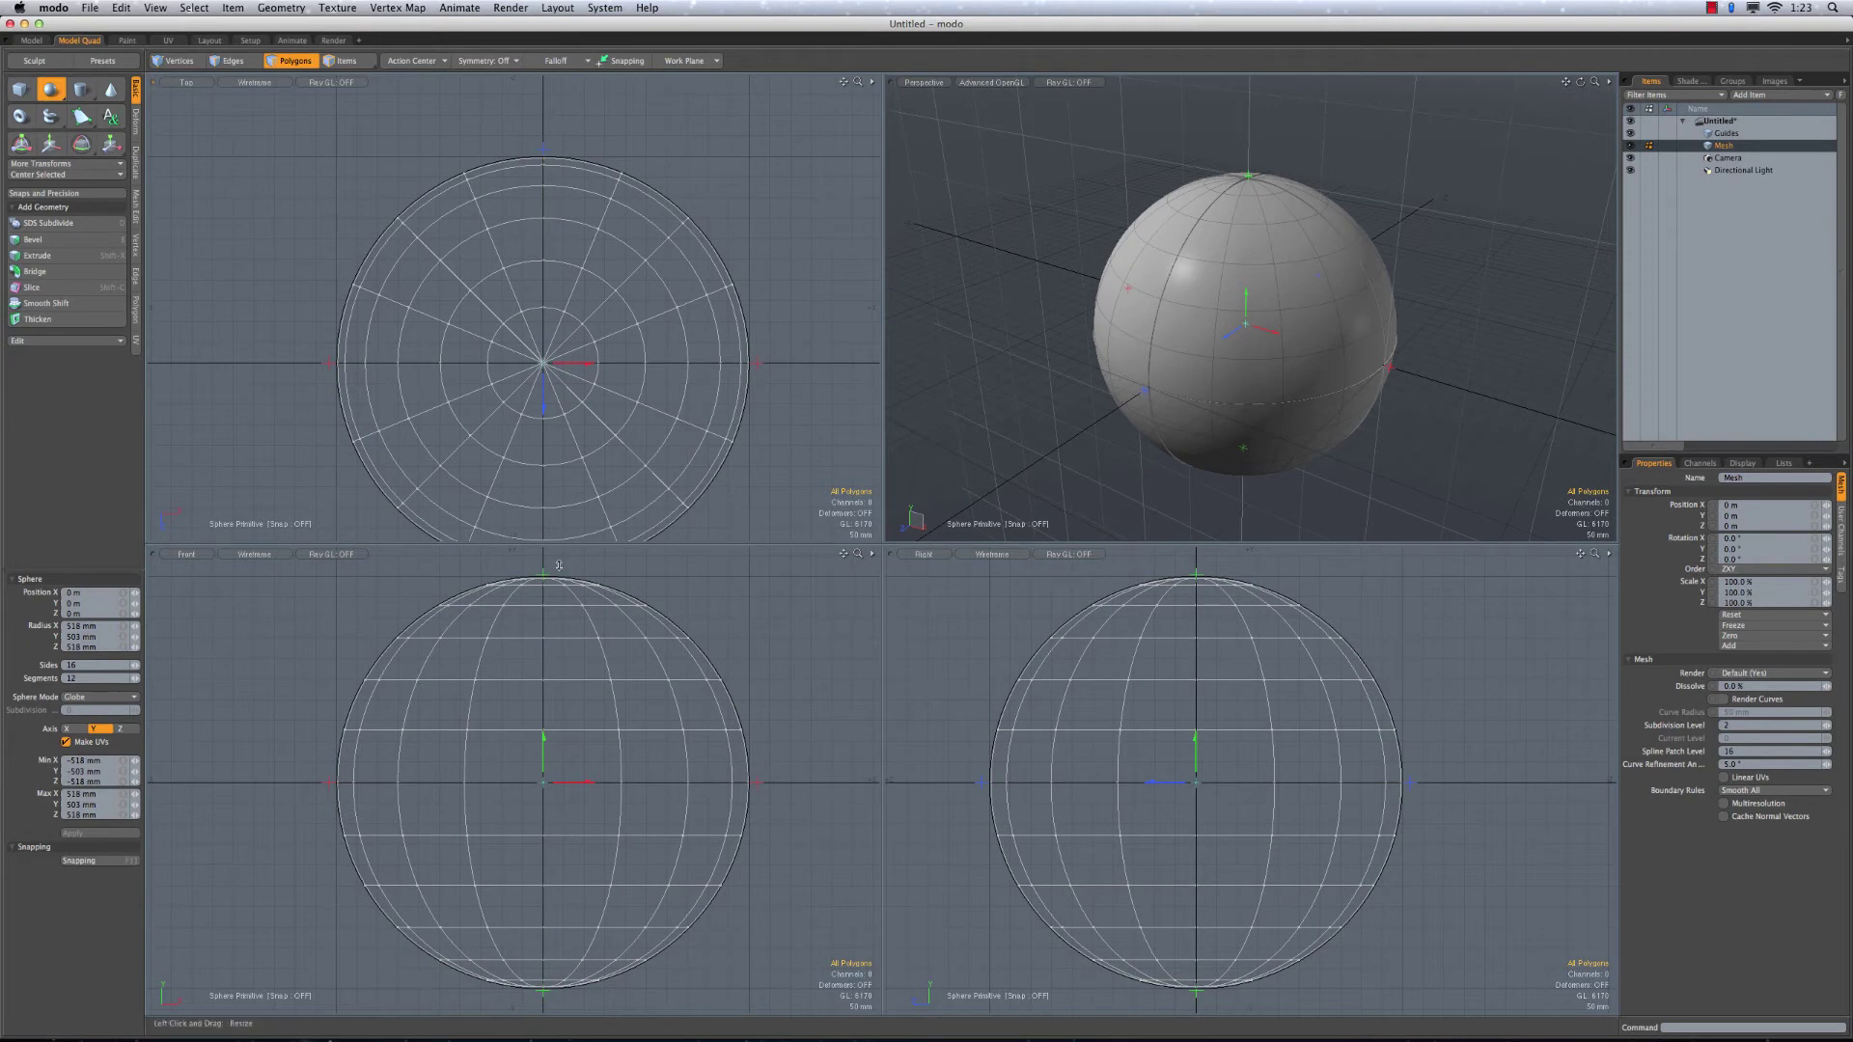
pyautogui.keyDown('alt'); pyautogui.keyDown('shift'); pyautogui.moveTo(536, 289); pyautogui.dragTo(528, 226); pyautogui.keyUp('shift'); pyautogui.keyUp('alt')
pyautogui.press('3')
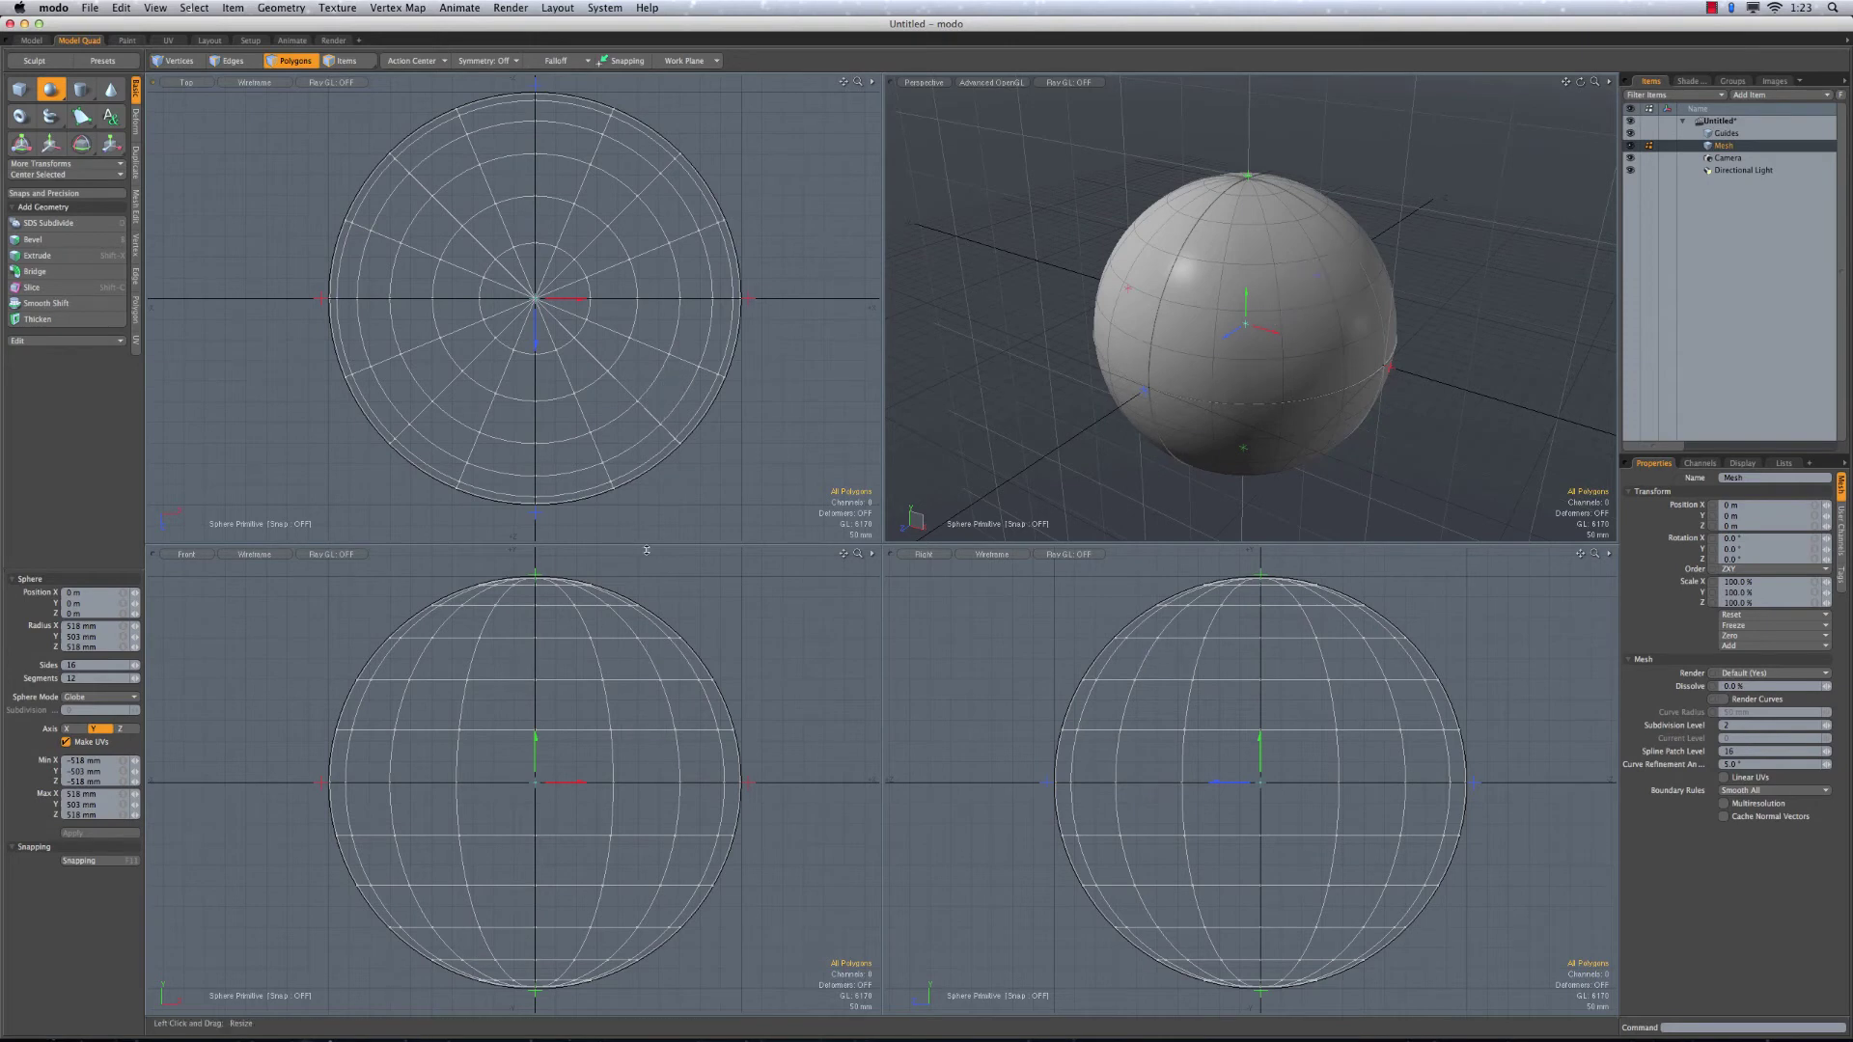
pyautogui.keyDown('shift'); pyautogui.click(341, 762); pyautogui.keyUp('shift')
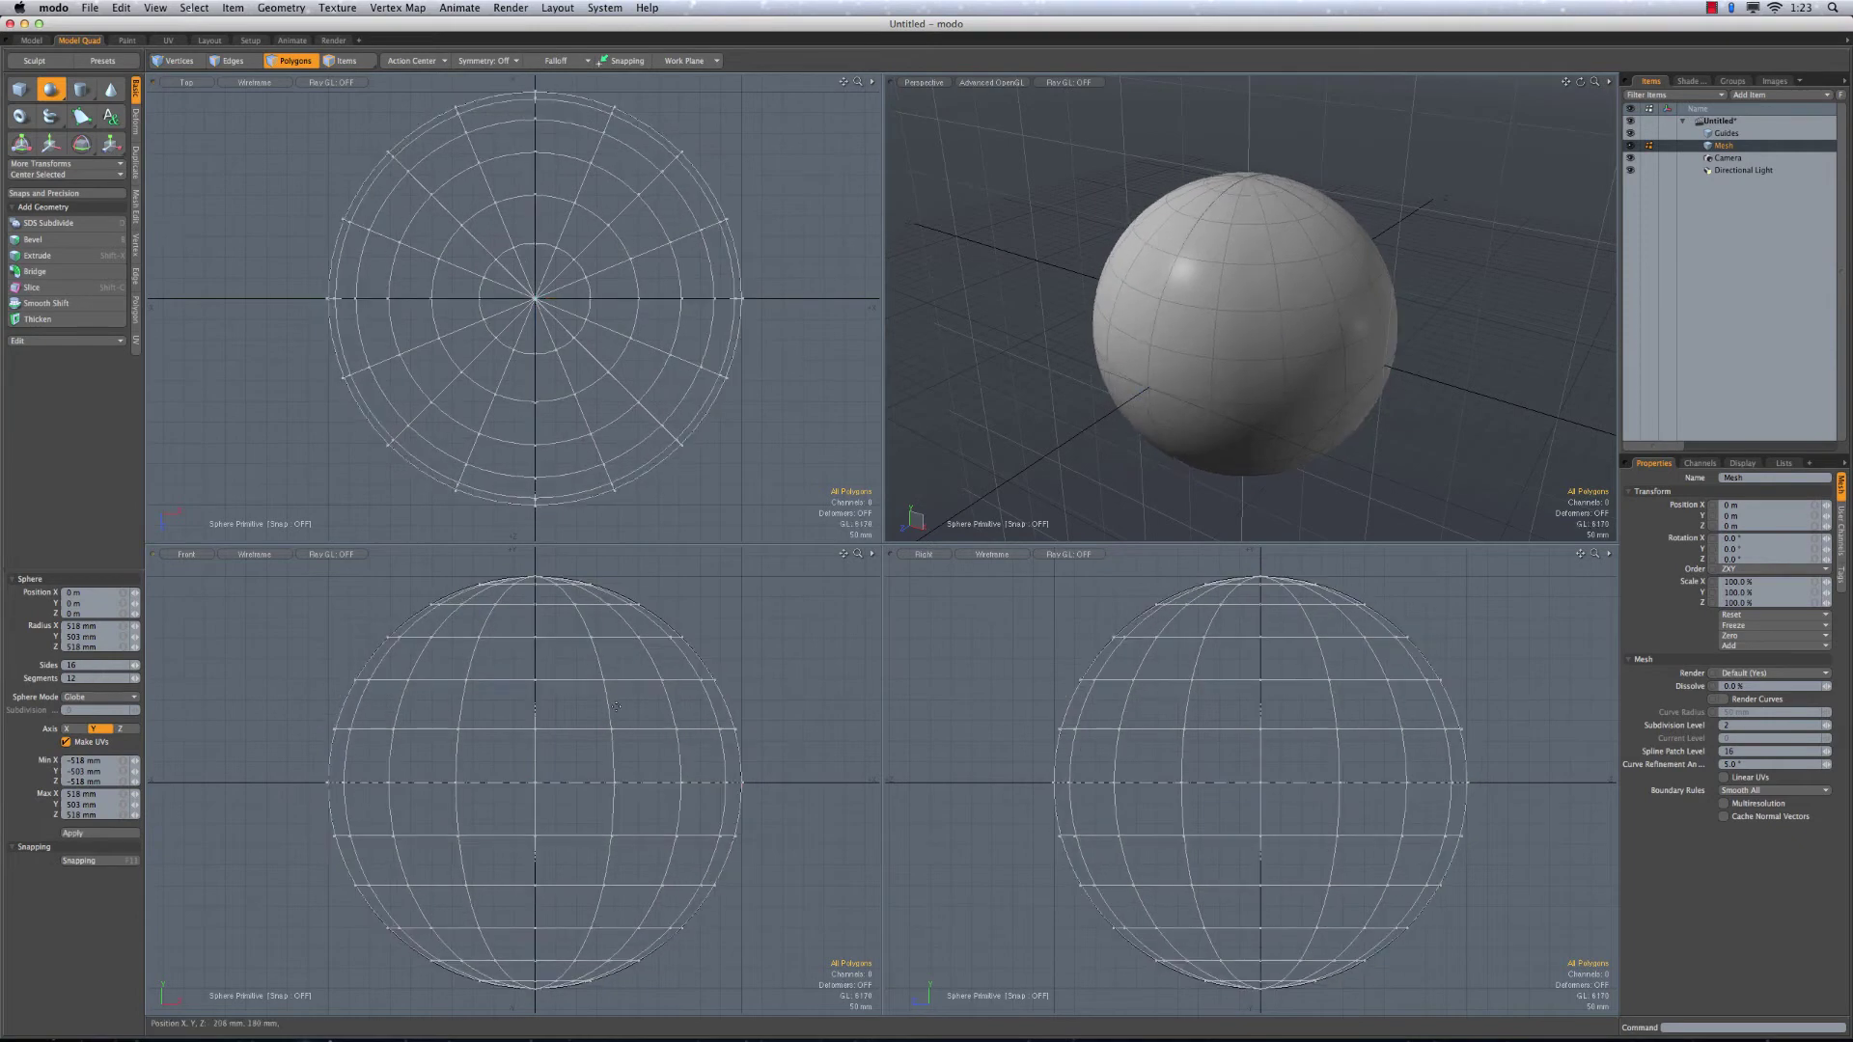
# Try scaling the whole sphere uniformly to 100.5% to match the guide circle in the front view
pyautogui.keyDown('alt'); pyautogui.keyDown('shift'); pyautogui.moveTo(565, 613); pyautogui.dragTo(610, 616); pyautogui.keyUp('shift'); pyautogui.keyUp('alt')
pyautogui.keyDown('ctrl'); pyautogui.keyDown('alt'); pyautogui.moveTo(612, 298); pyautogui.dragTo(563, 314); pyautogui.keyUp('alt'); pyautogui.keyUp('ctrl')
pyautogui.keyDown('alt'); pyautogui.moveTo(526, 965); pyautogui.dragTo(492, 846); pyautogui.keyUp('alt')
pyautogui.keyDown('alt'); pyautogui.moveTo(357, 869); pyautogui.dragTo(437, 770); pyautogui.keyUp('alt')
pyautogui.press('KP_0')
pyautogui.keyDown('ctrl'); pyautogui.keyDown('alt'); pyautogui.moveTo(1077, 496); pyautogui.dragTo(1198, 517); pyautogui.keyUp('alt'); pyautogui.keyUp('ctrl')
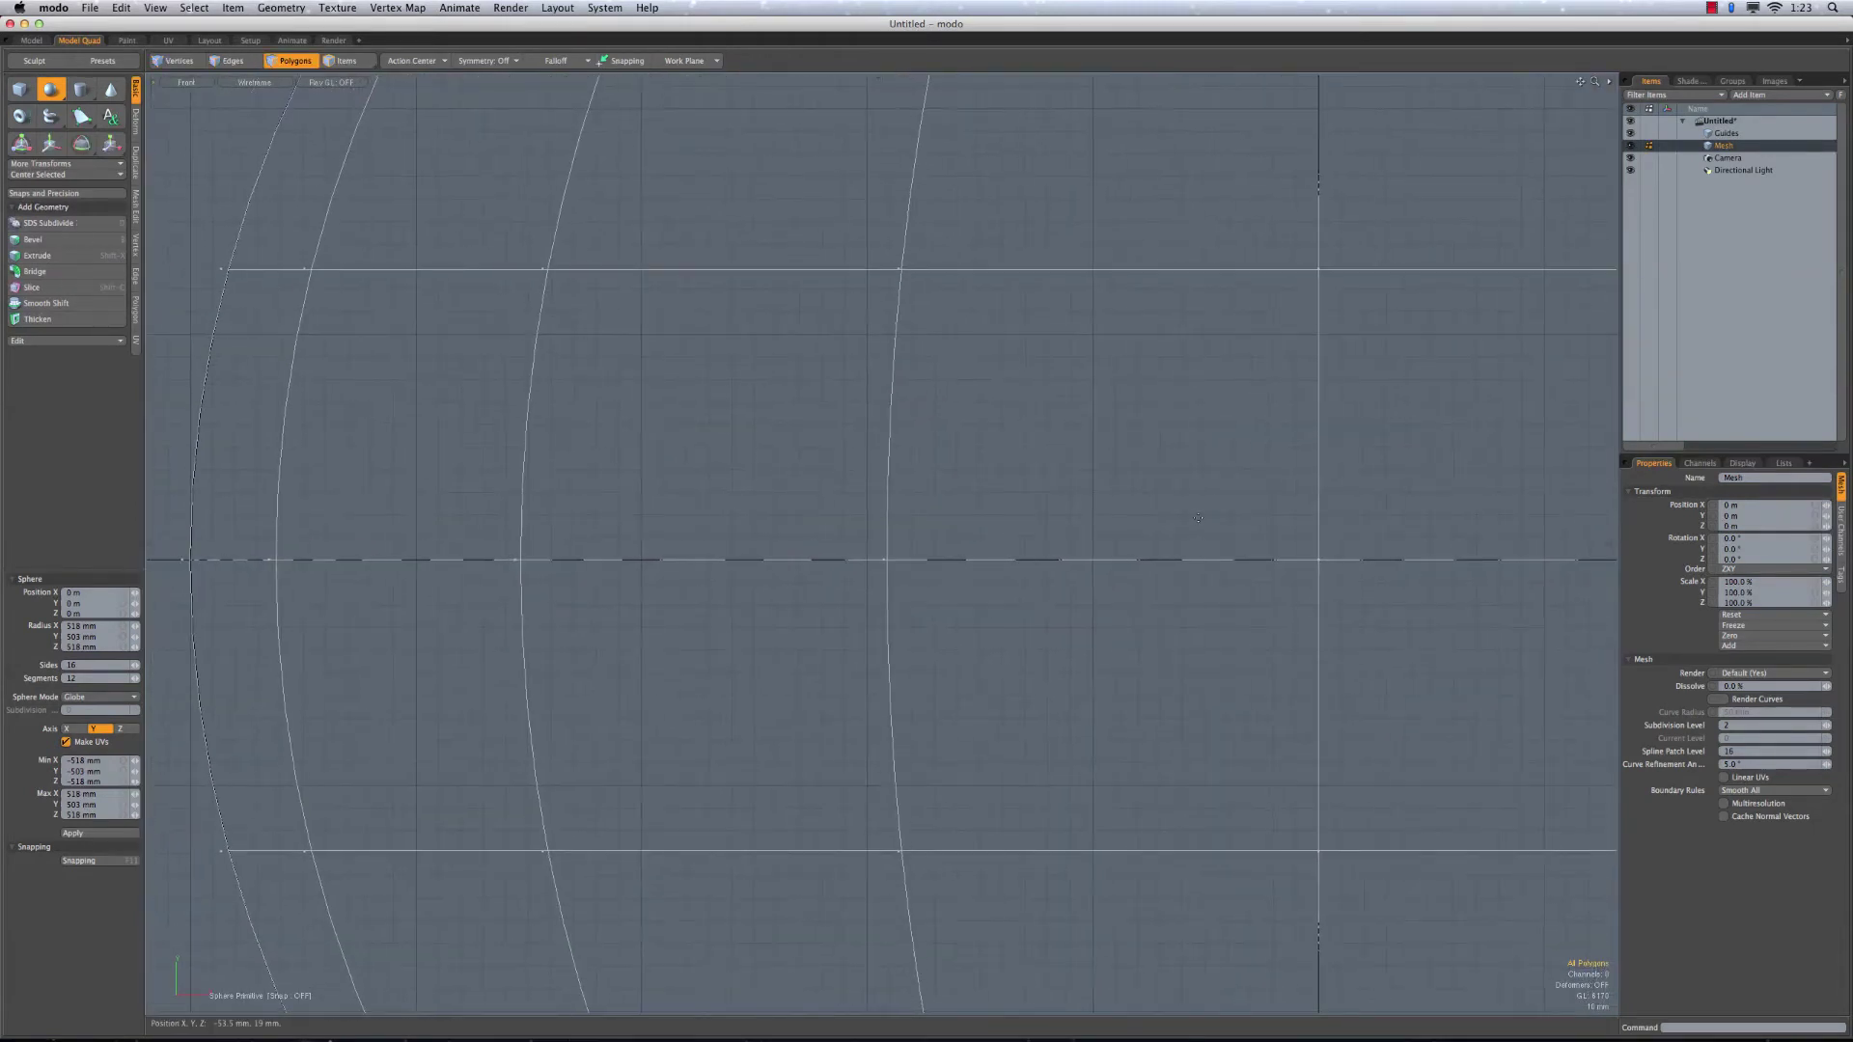
pyautogui.press('r')
pyautogui.moveTo(1323, 559); pyautogui.dragTo(1325, 560)
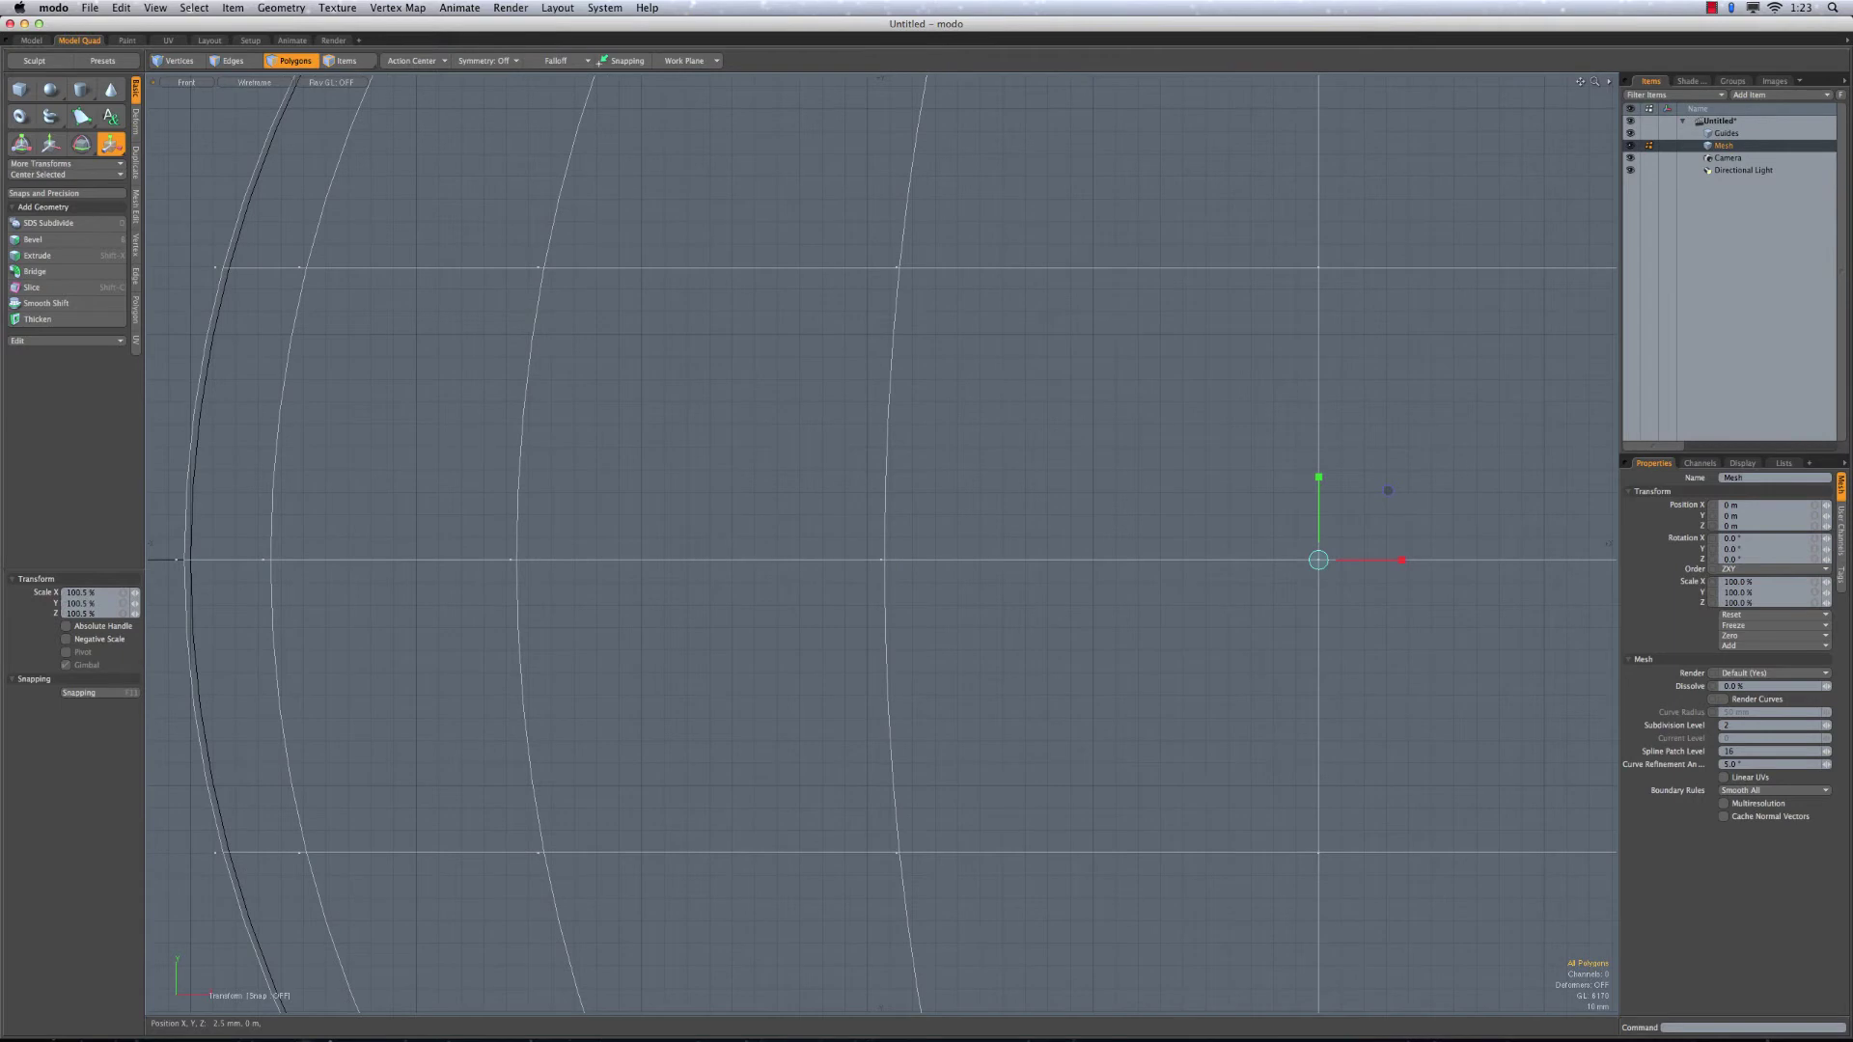
pyautogui.press('super+z')
# Examine the sphere's silhouette against the guide circle in the front view and leave the scaling tool
pyautogui.keyDown('ctrl'); pyautogui.keyDown('alt'); pyautogui.moveTo(670, 590); pyautogui.dragTo(1055, 578); pyautogui.keyUp('alt'); pyautogui.keyUp('ctrl')
pyautogui.moveTo(486, 543)
pyautogui.keyDown('ctrl'); pyautogui.keyDown('alt'); pyautogui.mouseDown()
pyautogui.moveTo(657, 548)
pyautogui.moveTo(466, 545)
pyautogui.mouseUp(); pyautogui.keyUp('alt'); pyautogui.keyUp('ctrl')
pyautogui.keyDown('alt'); pyautogui.moveTo(770, 565); pyautogui.dragTo(560, 565); pyautogui.keyUp('alt')
pyautogui.keyDown('ctrl'); pyautogui.keyDown('alt'); pyautogui.moveTo(1025, 558); pyautogui.dragTo(864, 552); pyautogui.keyUp('alt'); pyautogui.keyUp('ctrl')
pyautogui.keyDown('alt'); pyautogui.moveTo(1051, 401); pyautogui.dragTo(976, 389); pyautogui.keyUp('alt')
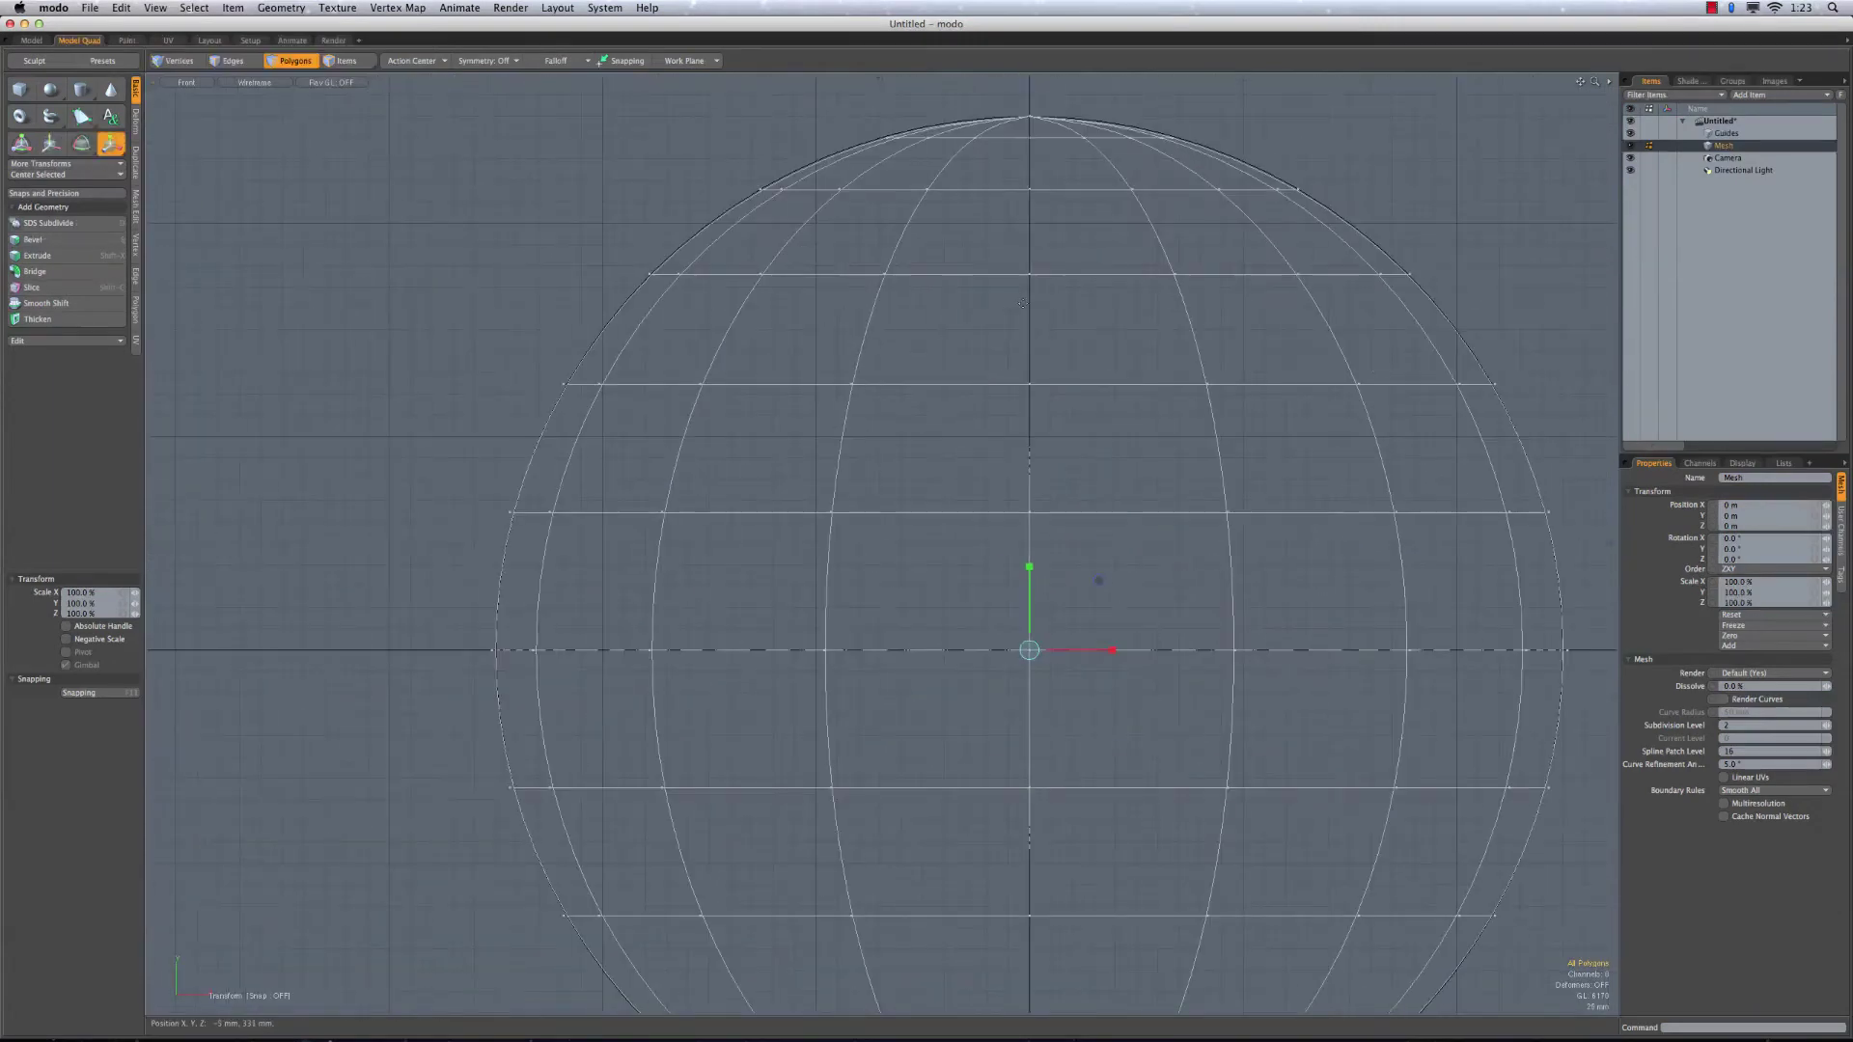
pyautogui.keyDown('alt'); pyautogui.moveTo(1004, 452); pyautogui.dragTo(918, 437); pyautogui.keyUp('alt')
pyautogui.press('space')
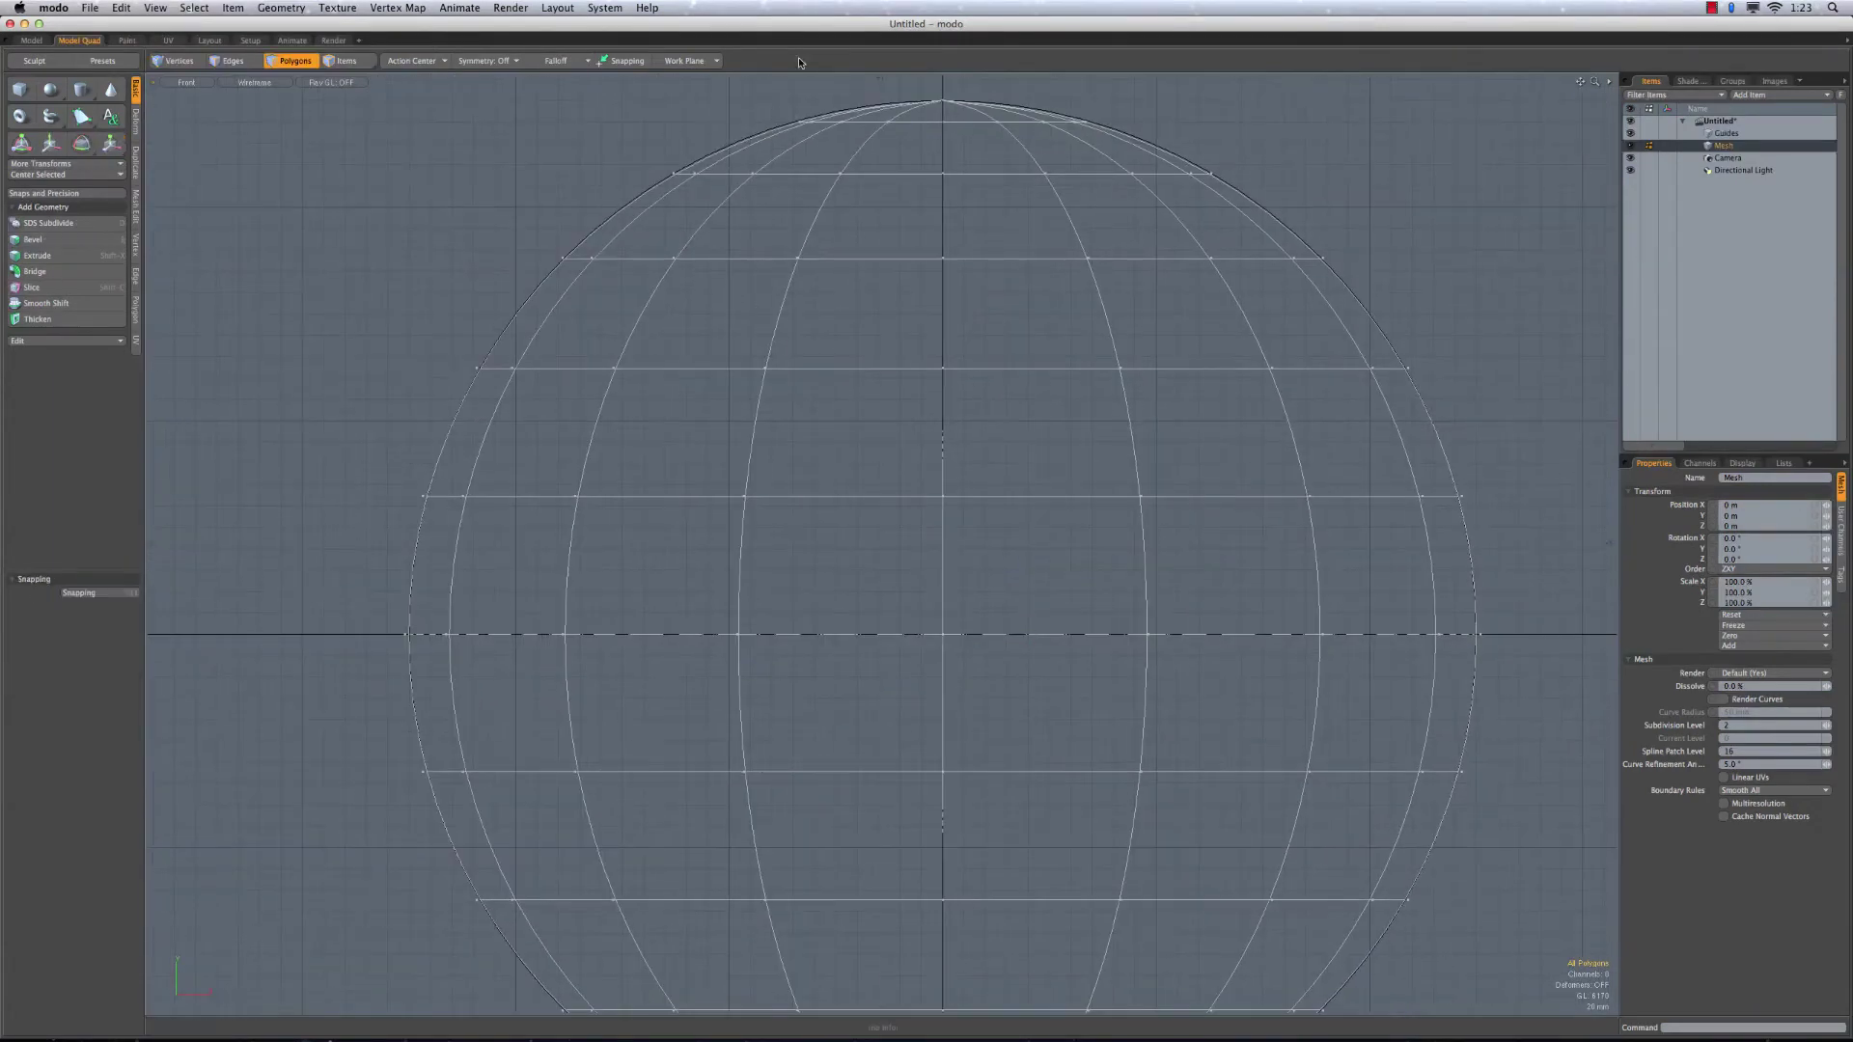
# Select the edge loops nearest the sphere's two poles and scale them outward in X and Z to meet the guide circle
pyautogui.press('0')
pyautogui.keyDown('alt'); pyautogui.moveTo(680, 270); pyautogui.dragTo(538, 364); pyautogui.keyUp('alt')
pyautogui.press('1')
pyautogui.press('2')
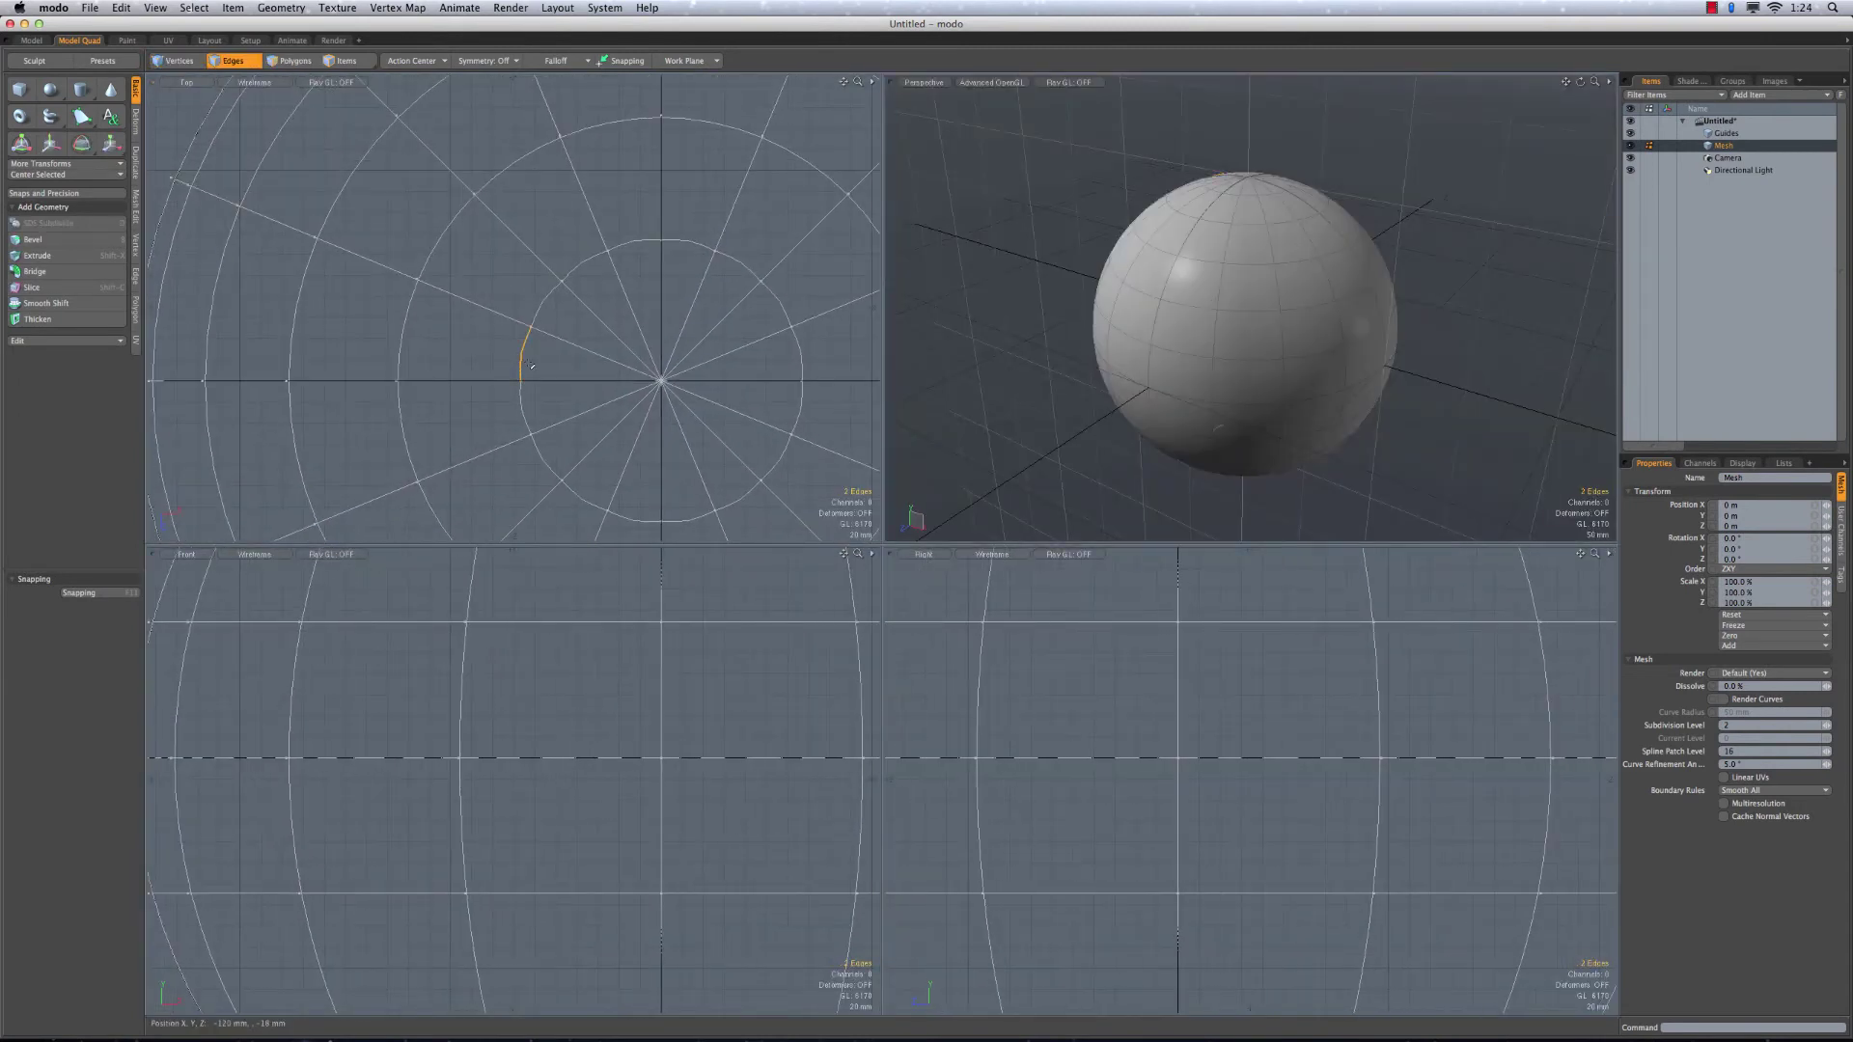
pyautogui.press('l')
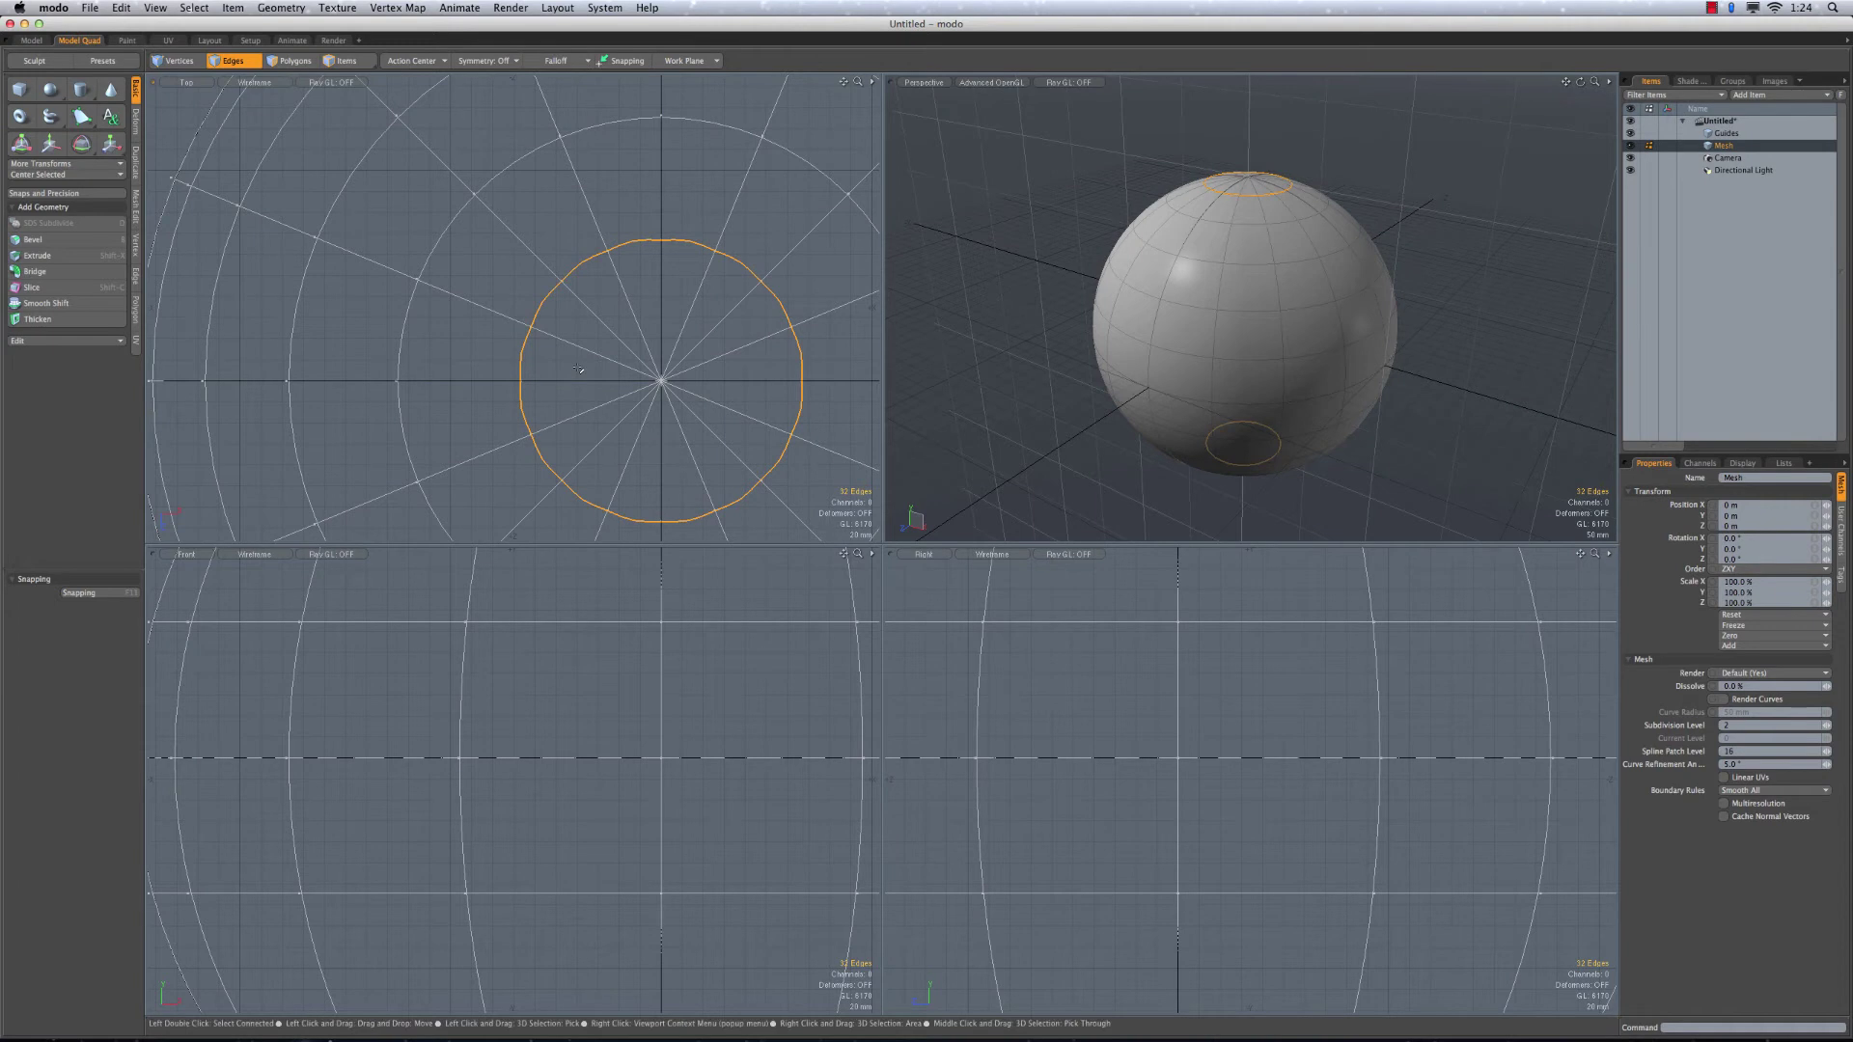
pyautogui.keyDown('alt'); pyautogui.moveTo(526, 598); pyautogui.dragTo(467, 854); pyautogui.keyUp('alt')
pyautogui.scroll(8, 526, 618)
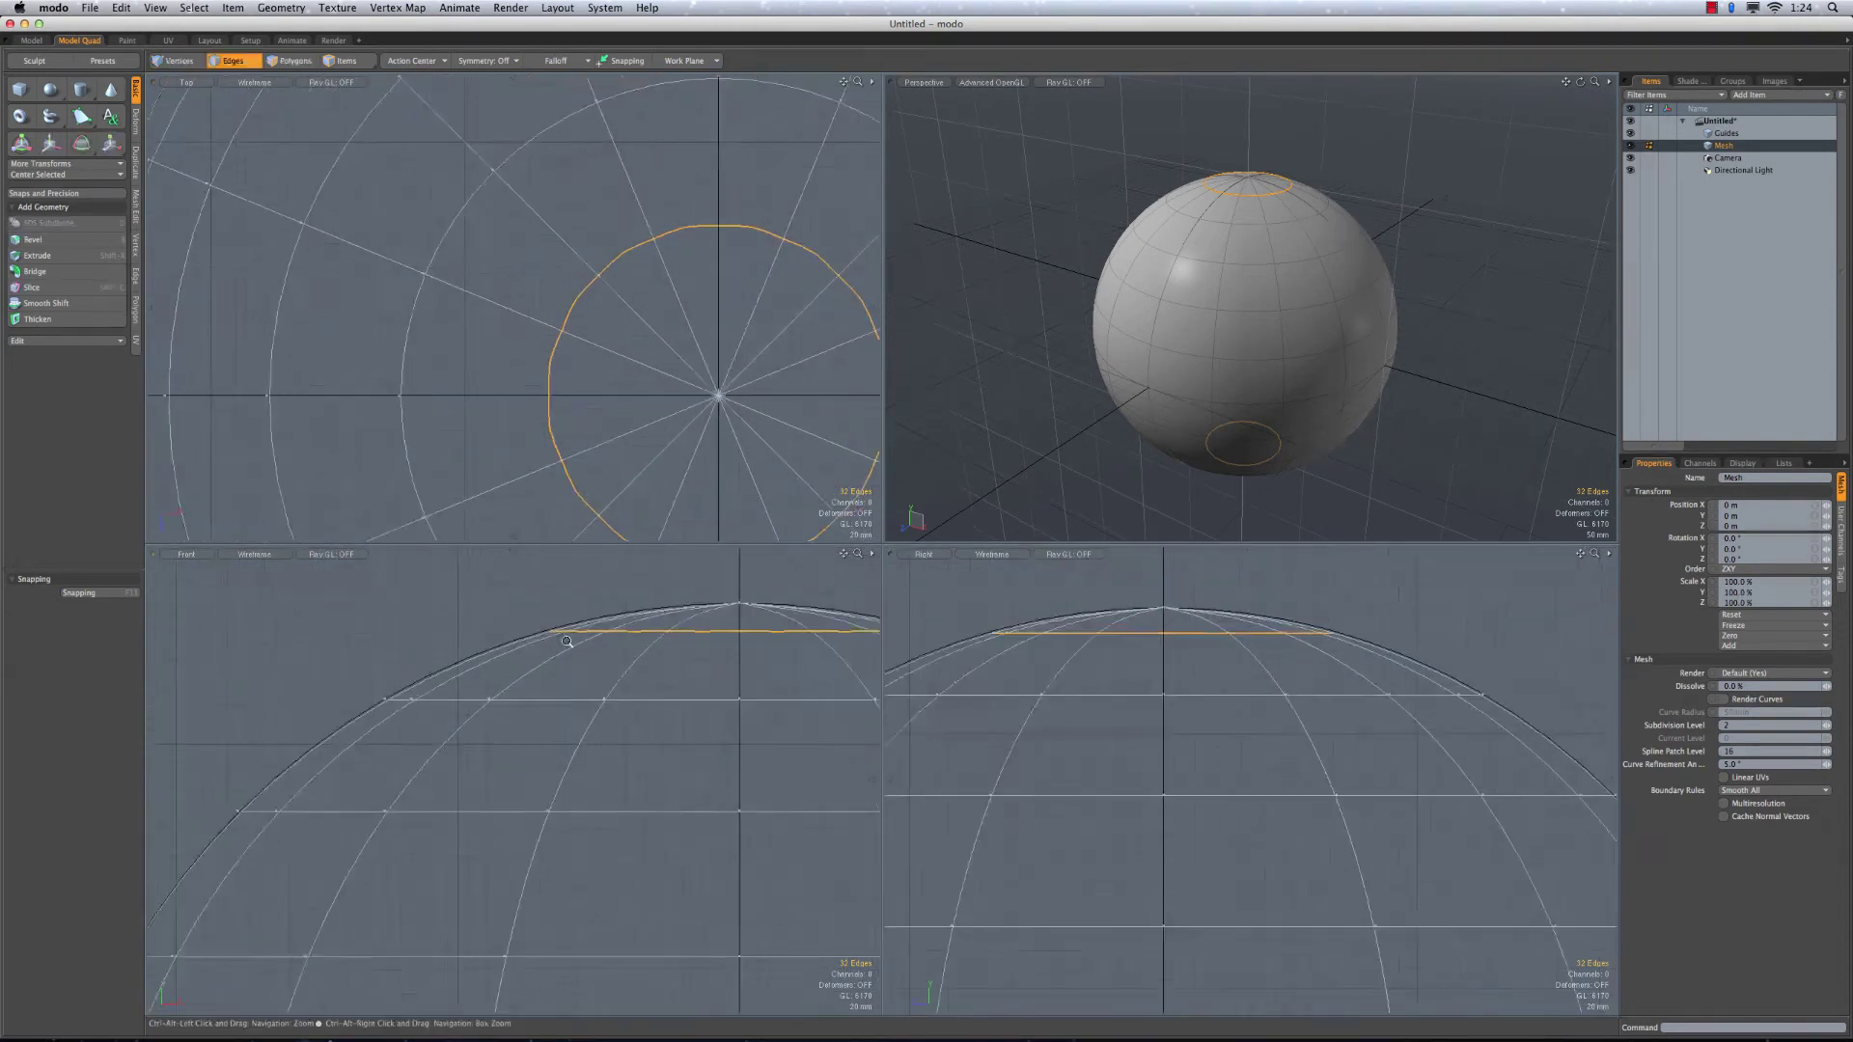
pyautogui.keyDown('alt'); pyautogui.moveTo(526, 617); pyautogui.dragTo(453, 678); pyautogui.keyUp('alt')
pyautogui.keyDown('alt'); pyautogui.moveTo(699, 251); pyautogui.dragTo(534, 146); pyautogui.keyUp('alt')
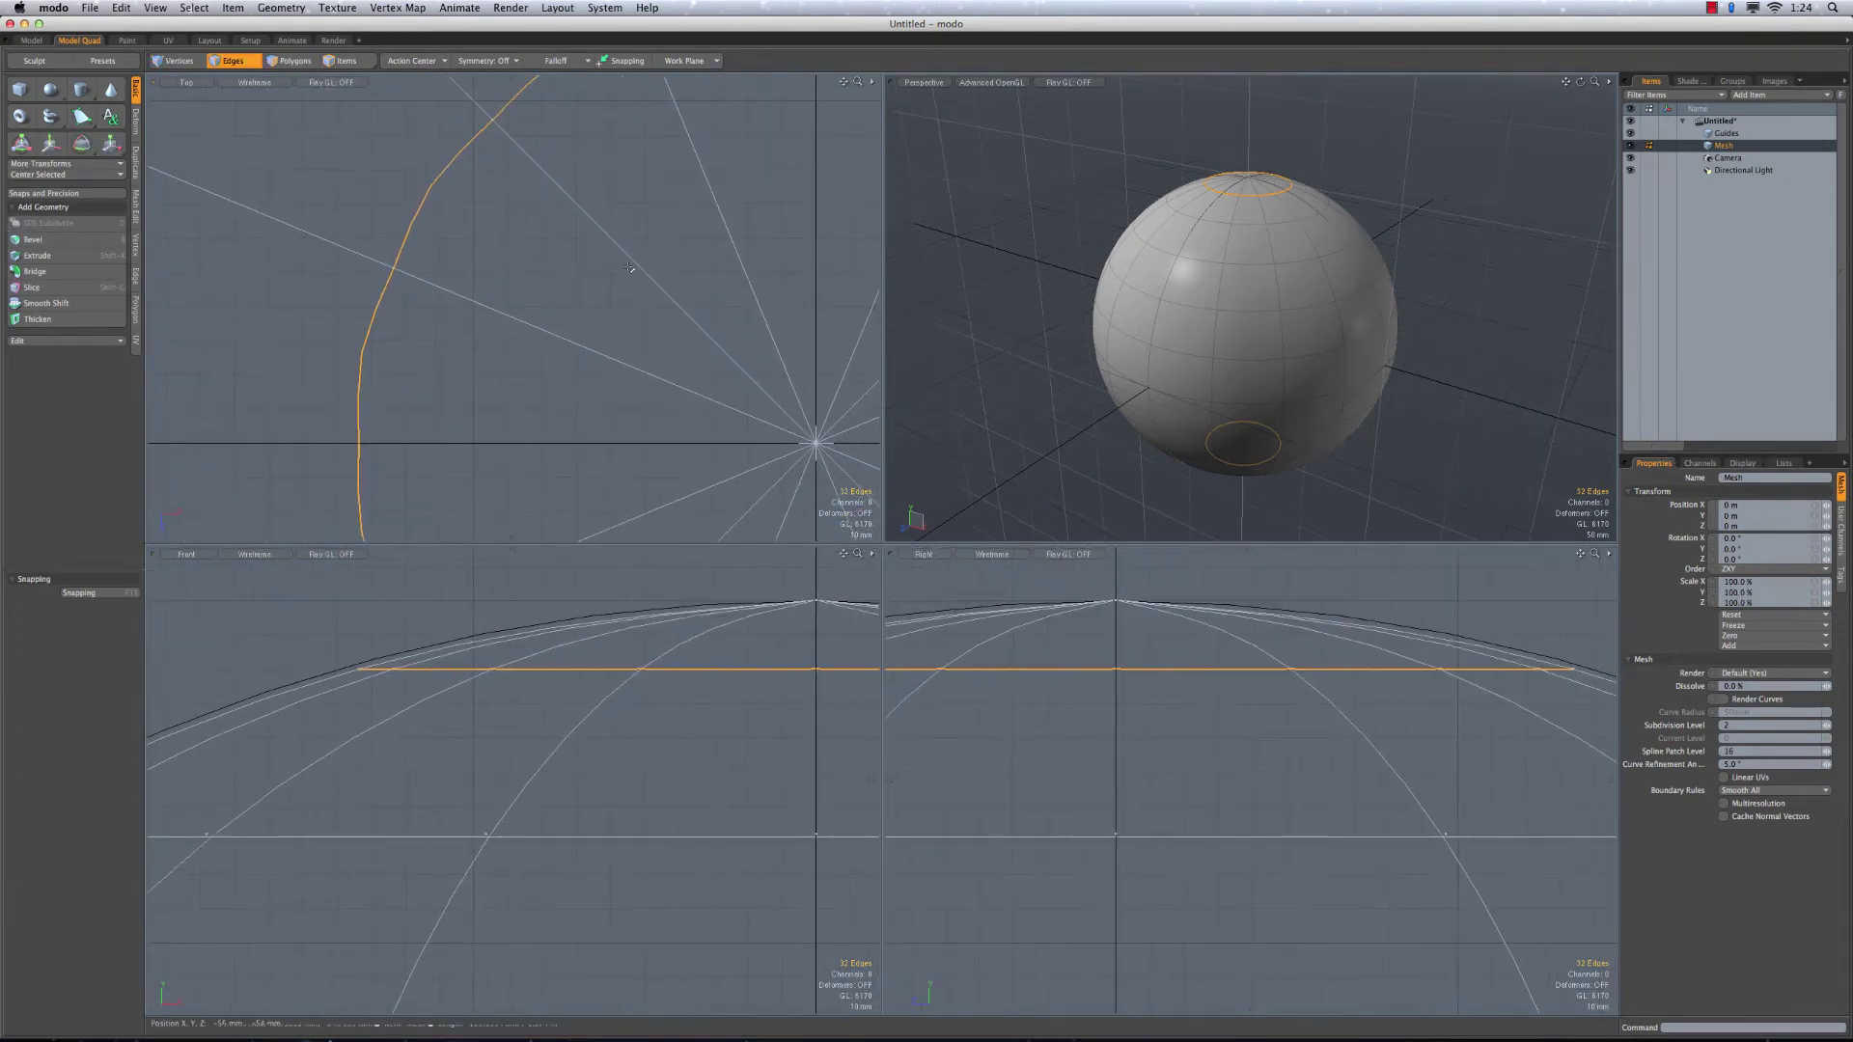
pyautogui.press('r')
pyautogui.keyDown('alt'); pyautogui.moveTo(773, 423); pyautogui.dragTo(819, 478); pyautogui.keyUp('alt')
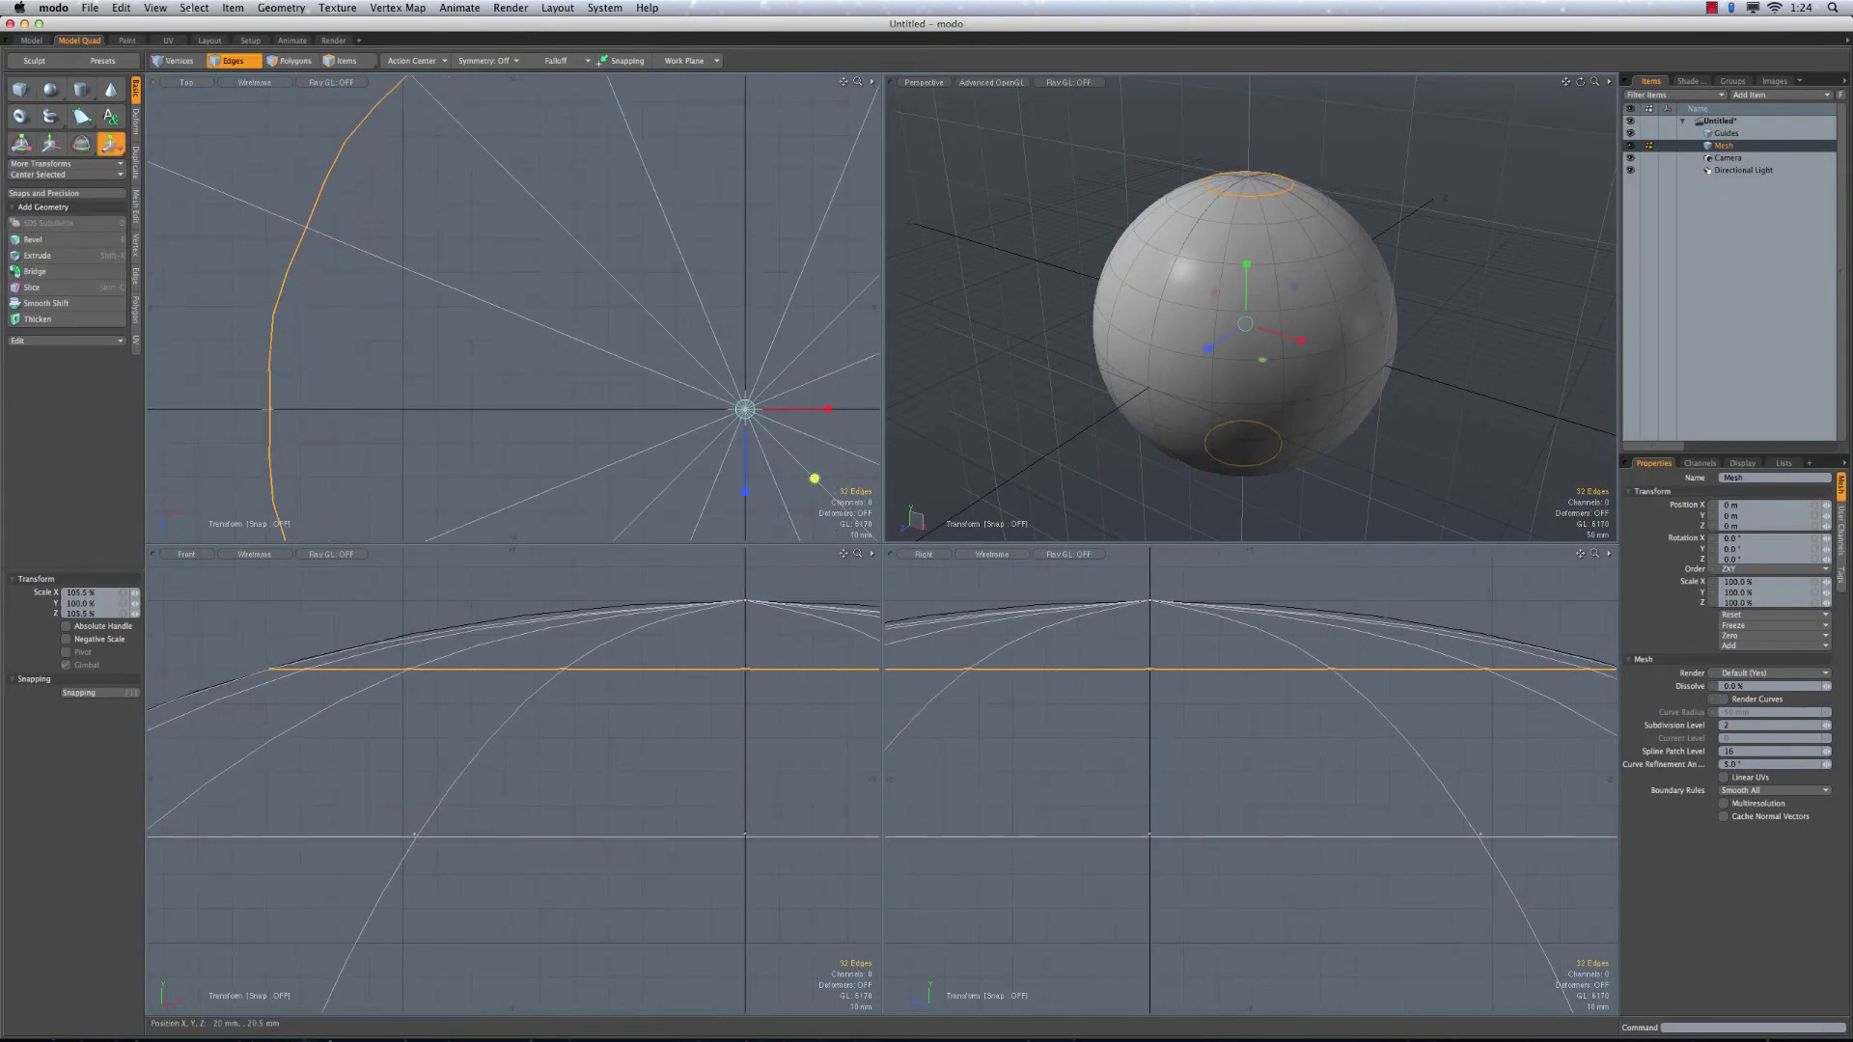
pyautogui.scroll(-1, 349, 825)
pyautogui.keyDown('alt'); pyautogui.moveTo(349, 825); pyautogui.dragTo(519, 783); pyautogui.keyUp('alt')
pyautogui.press('space')
# Select the second pair of edge loops from the poles and scale them to 101% in X and Z
pyautogui.scroll(-3, 293, 287)
pyautogui.keyDown('alt'); pyautogui.moveTo(294, 288); pyautogui.dragTo(380, 297); pyautogui.keyUp('alt')
pyautogui.click(346, 290)
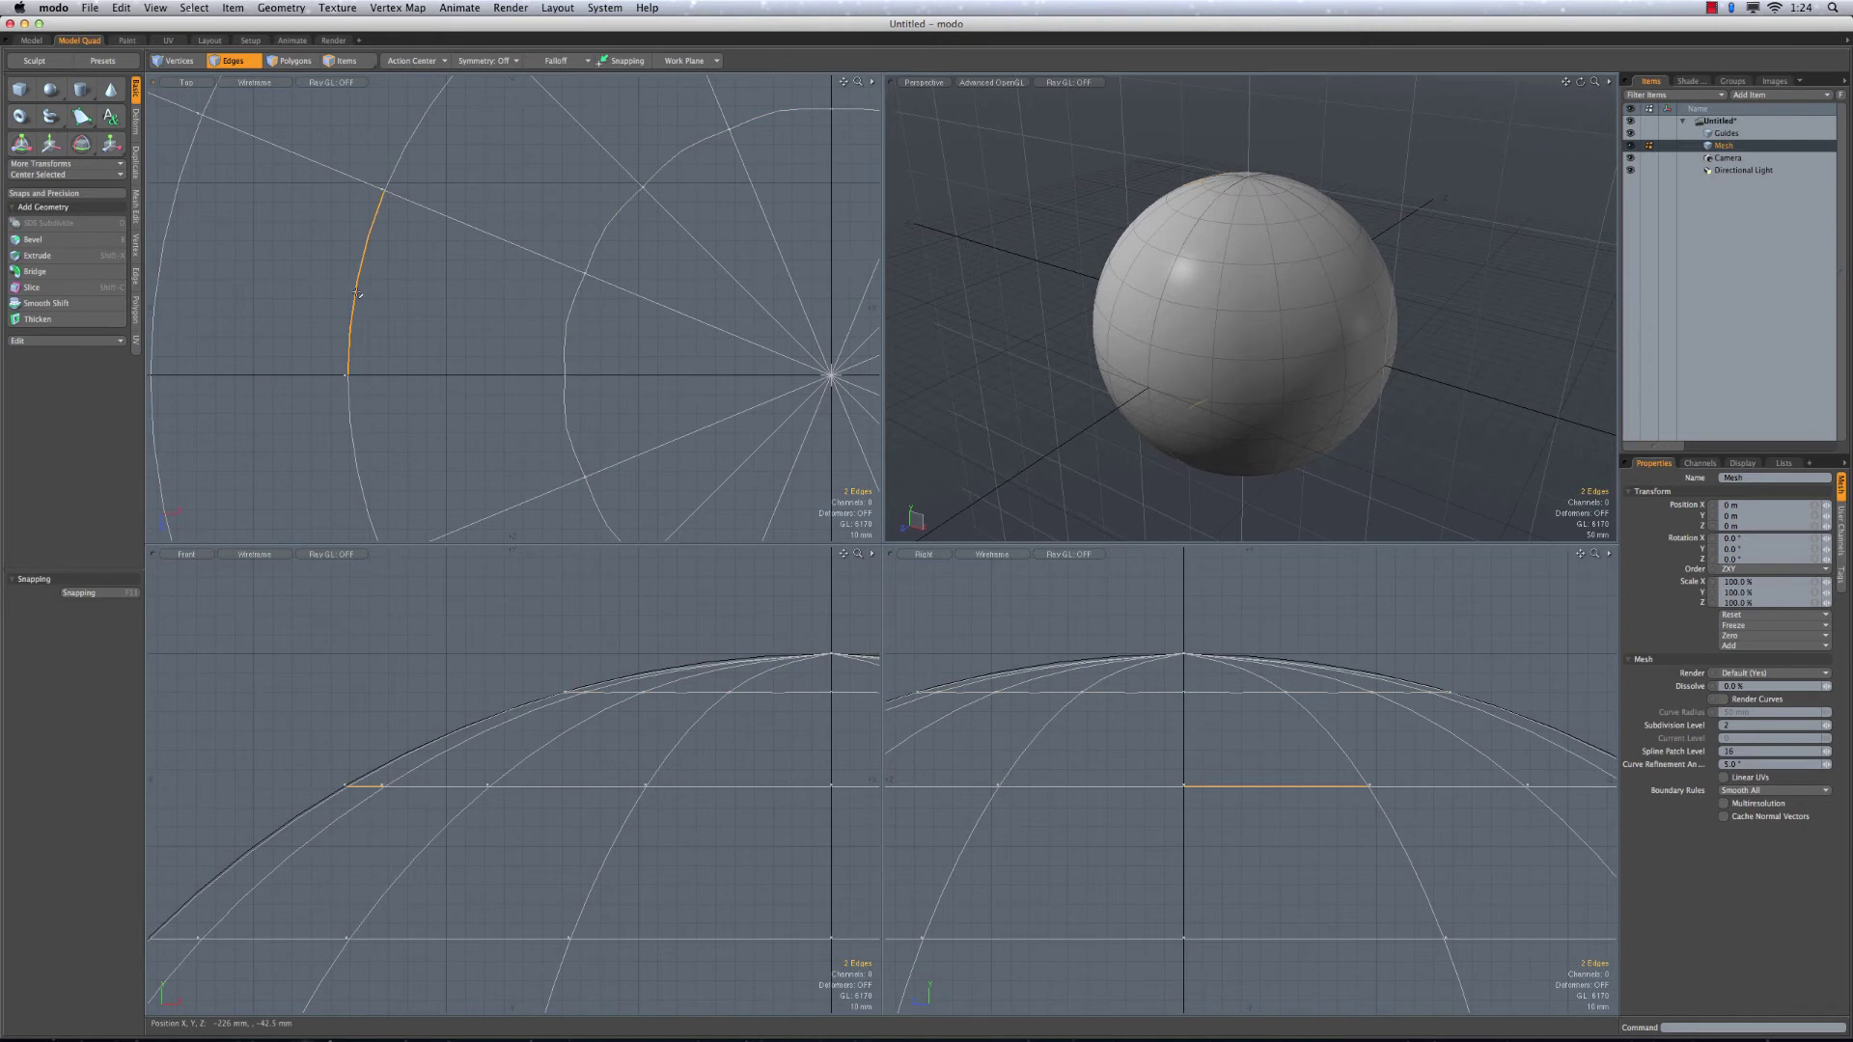
pyautogui.doubleClick(357, 293)
pyautogui.press('r')
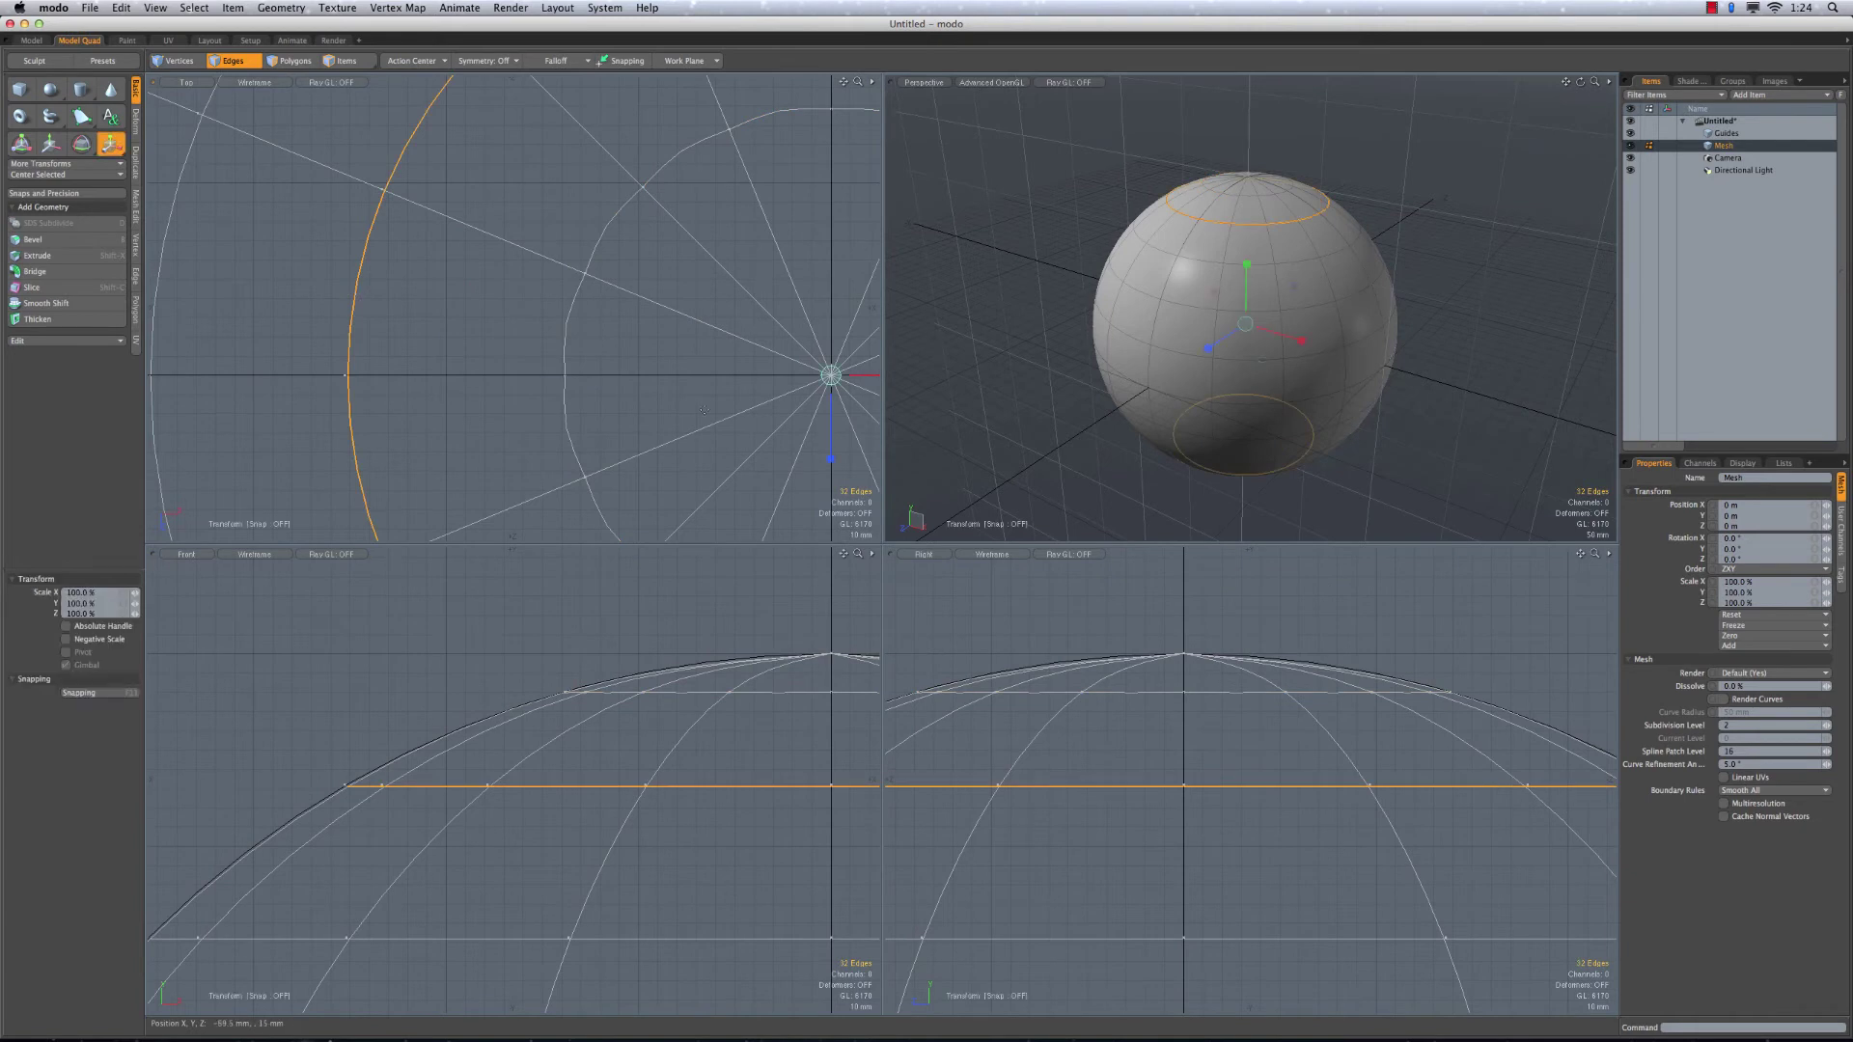
pyautogui.keyDown('alt'); pyautogui.moveTo(501, 767); pyautogui.dragTo(504, 735); pyautogui.keyUp('alt')
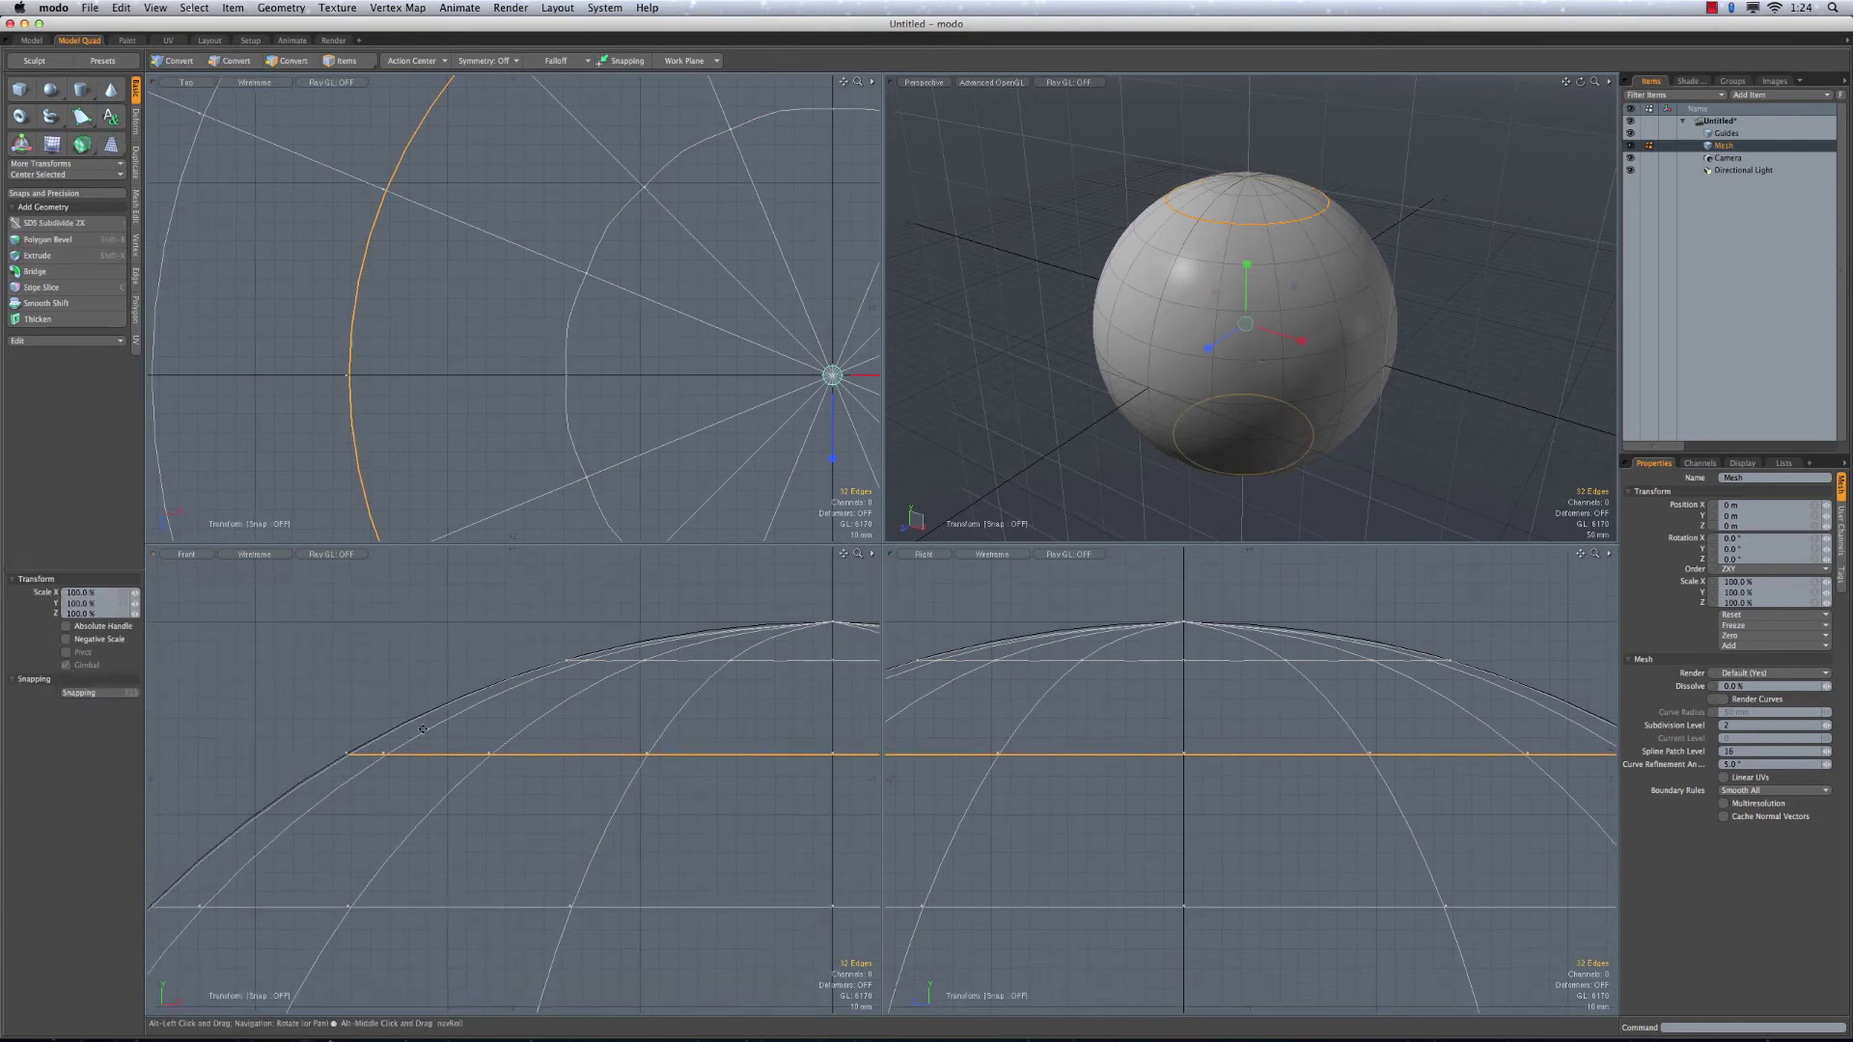
pyautogui.keyDown('alt'); pyautogui.moveTo(714, 427); pyautogui.dragTo(678, 407); pyautogui.keyUp('alt')
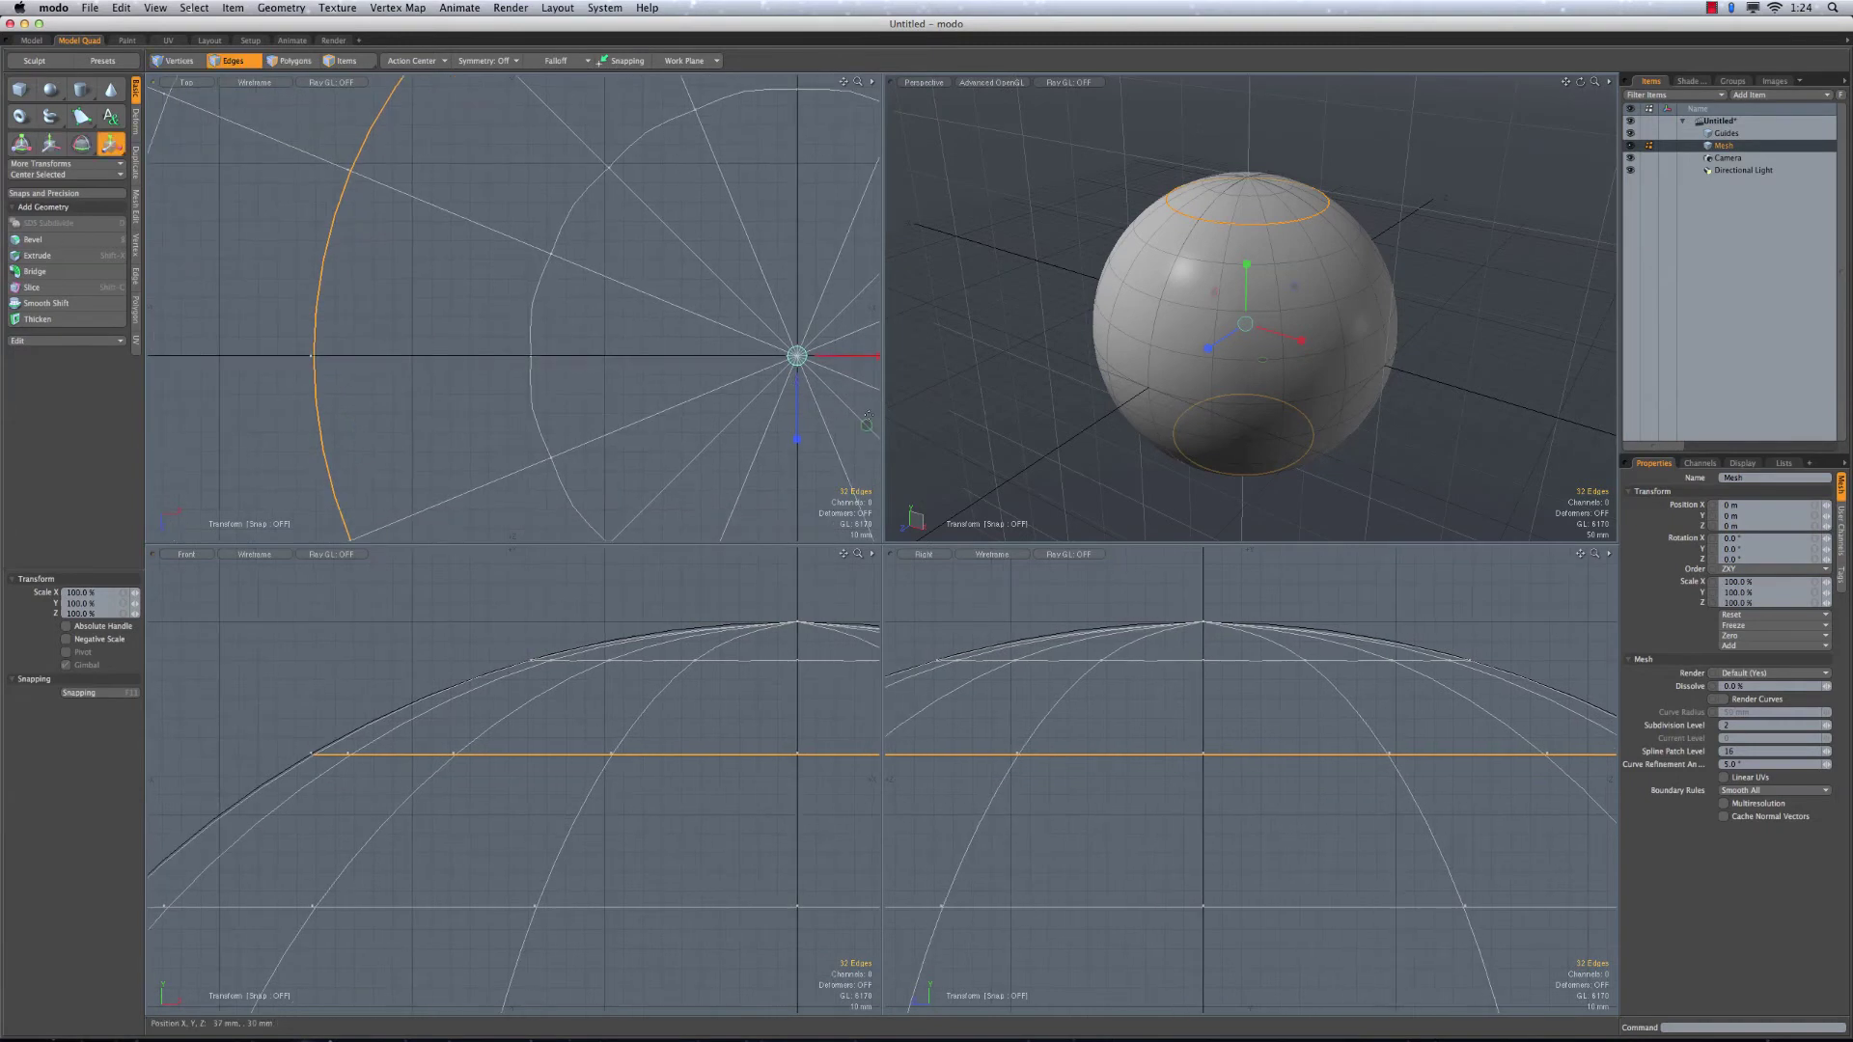
pyautogui.moveTo(865, 424); pyautogui.dragTo(866, 425)
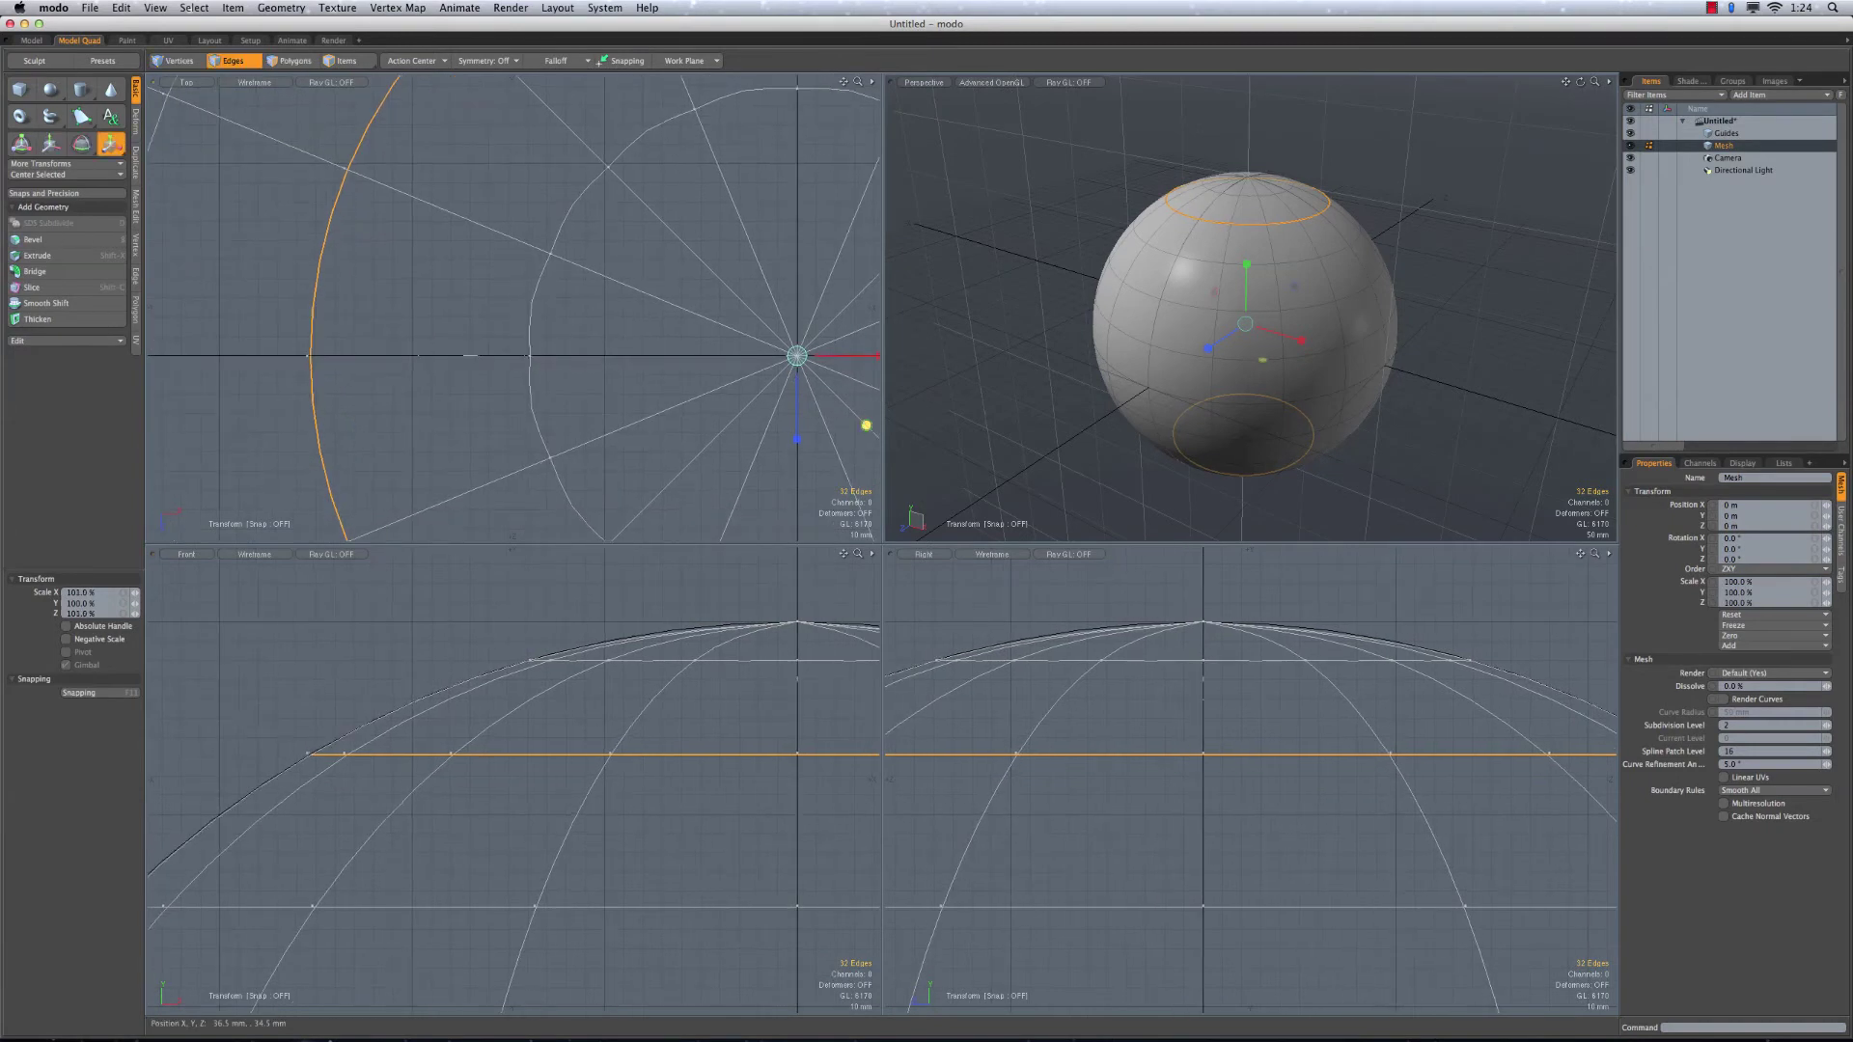
pyautogui.scroll(-1, 279, 844)
pyautogui.keyDown('alt'); pyautogui.moveTo(279, 843); pyautogui.dragTo(438, 726); pyautogui.keyUp('alt')
pyautogui.scroll(-1, 439, 725)
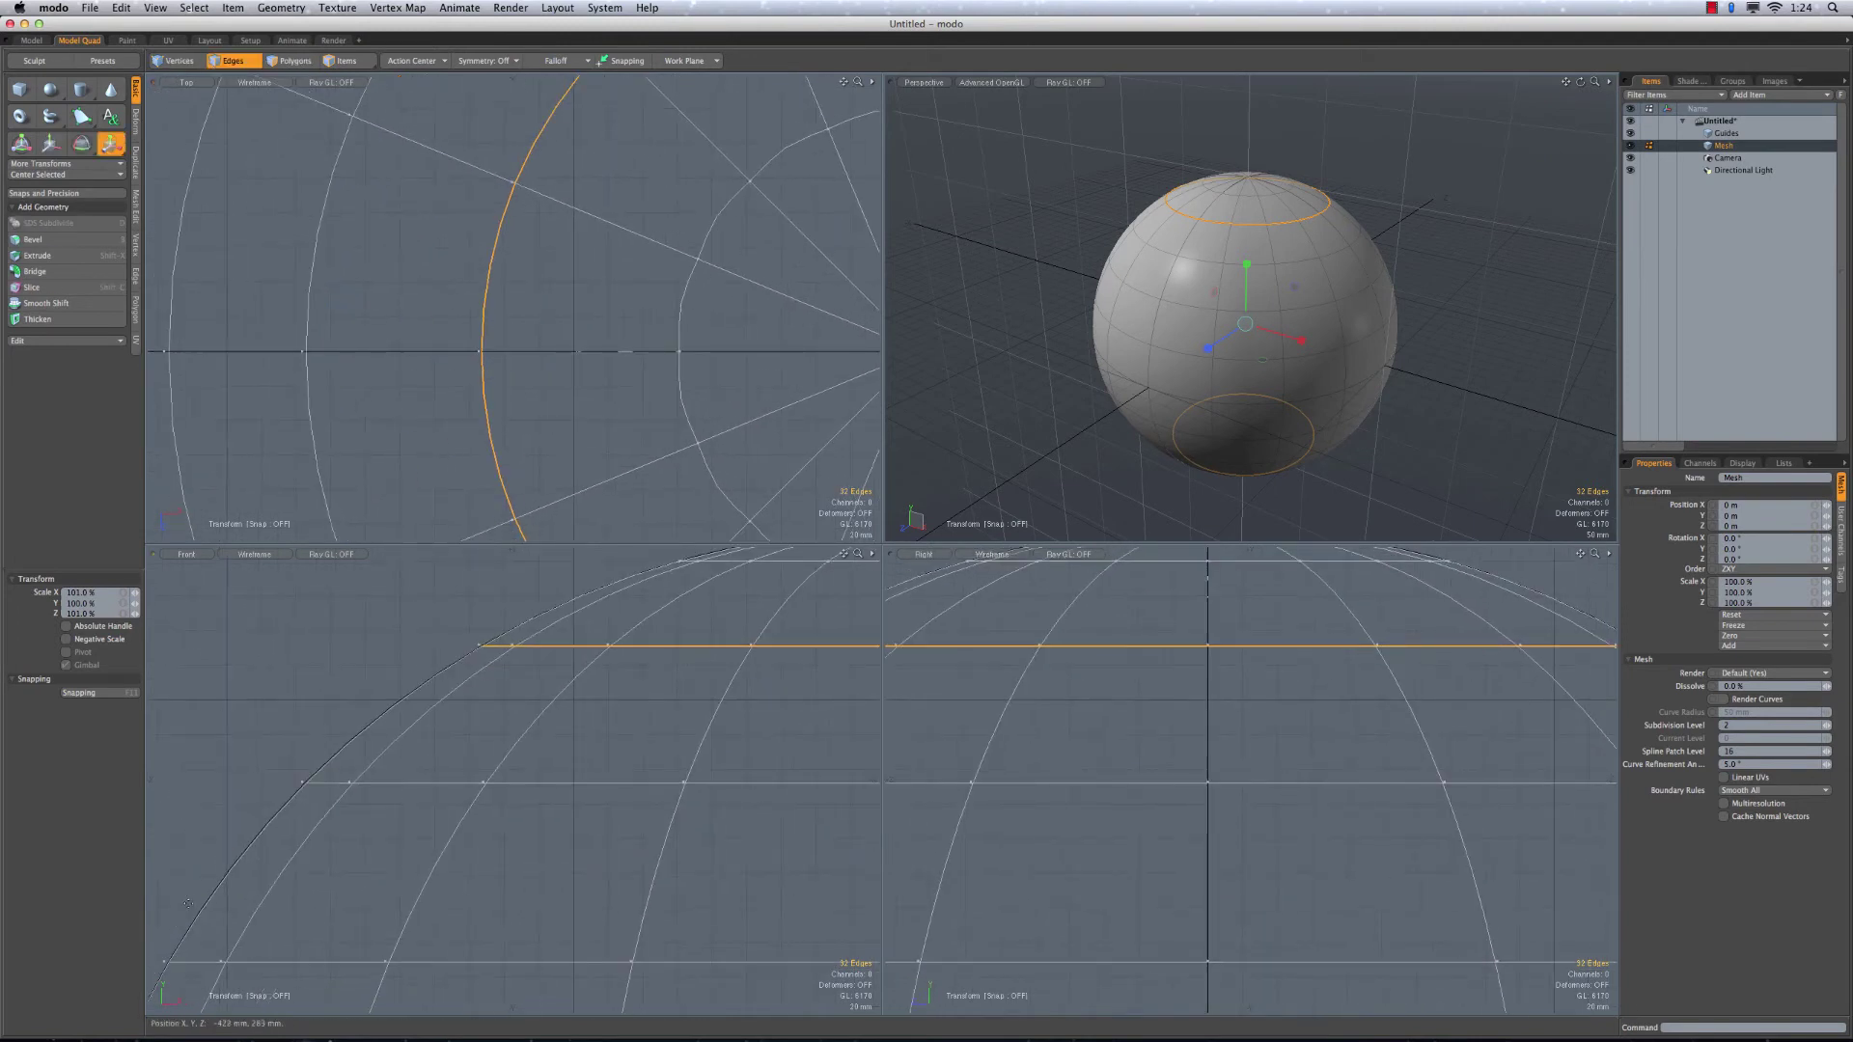
pyautogui.press('space')
# Select the third pair of edge loops from the poles and scale them to 100.5% in X and Z
pyautogui.click(279, 297)
pyautogui.press('l')
pyautogui.scroll(-1, 855, 287)
pyautogui.keyDown('alt'); pyautogui.moveTo(765, 316); pyautogui.dragTo(737, 333); pyautogui.keyUp('alt')
pyautogui.press('r')
pyautogui.moveTo(880, 419); pyautogui.dragTo(1256, 396)
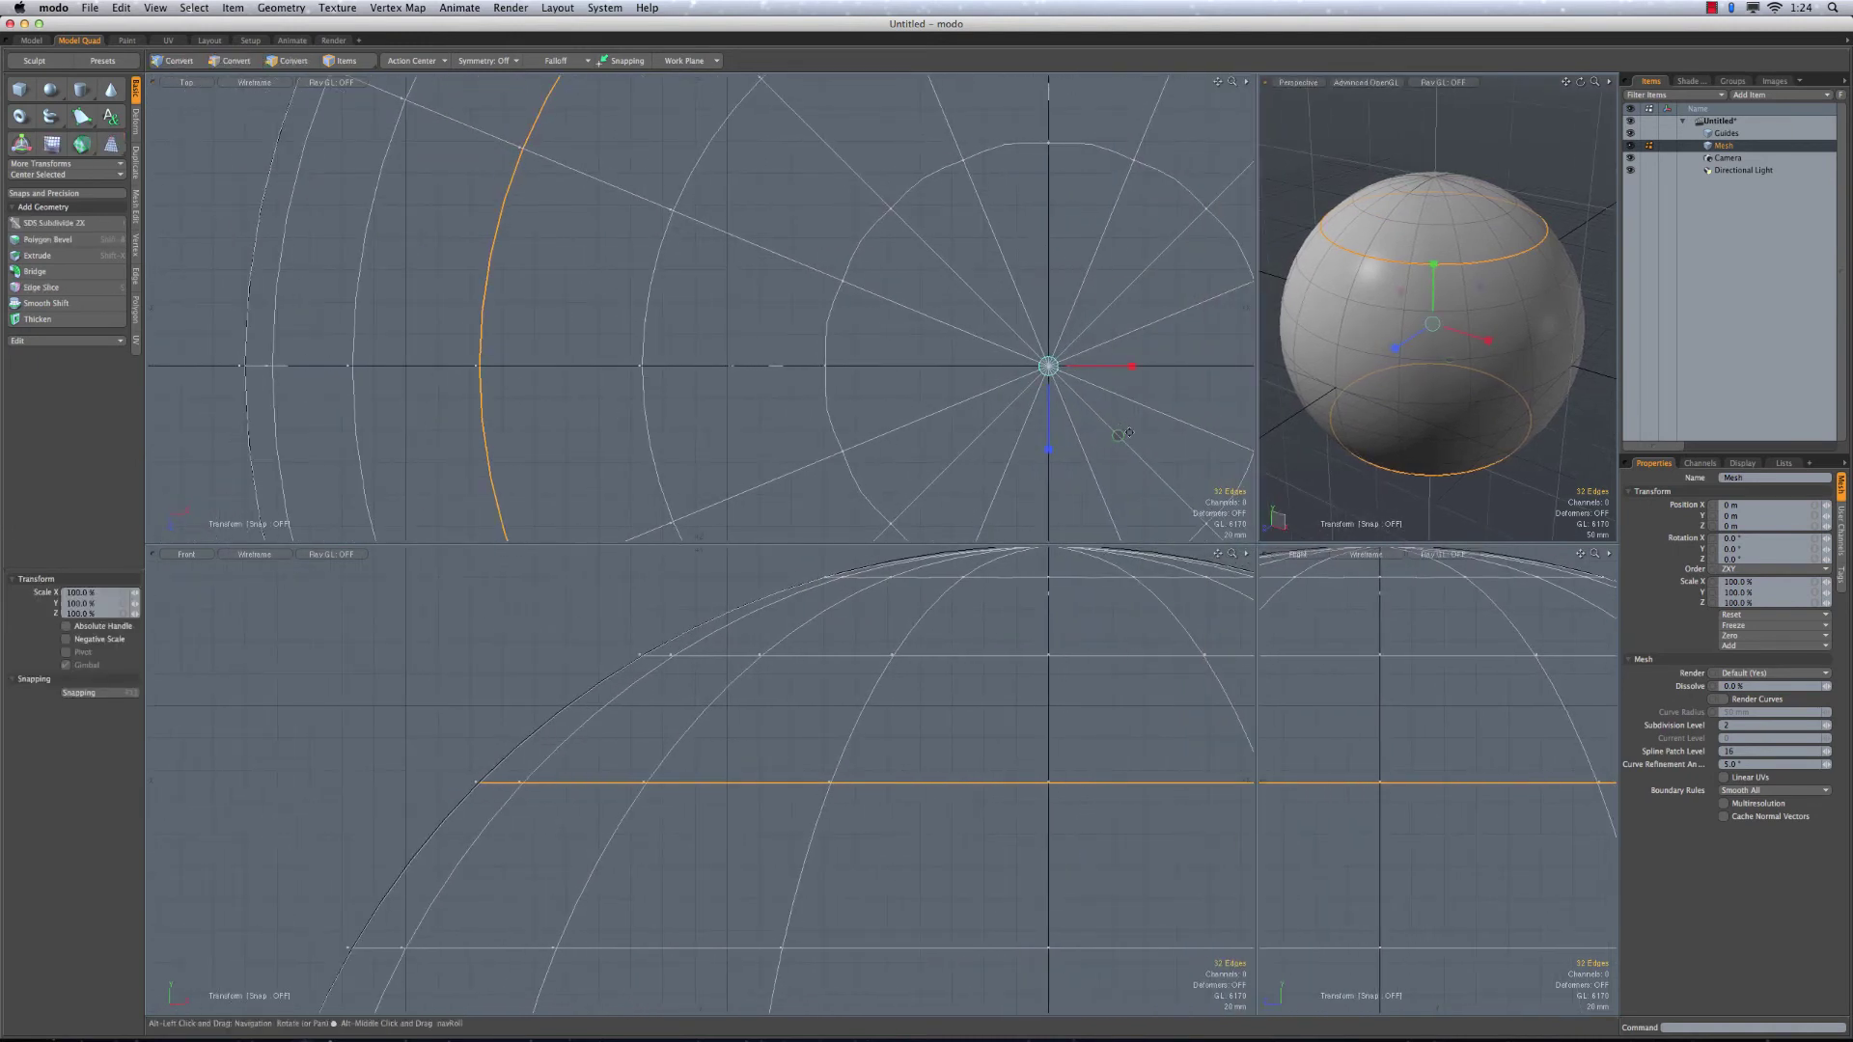
pyautogui.keyDown('alt'); pyautogui.moveTo(1034, 448); pyautogui.dragTo(1167, 426); pyautogui.keyUp('alt')
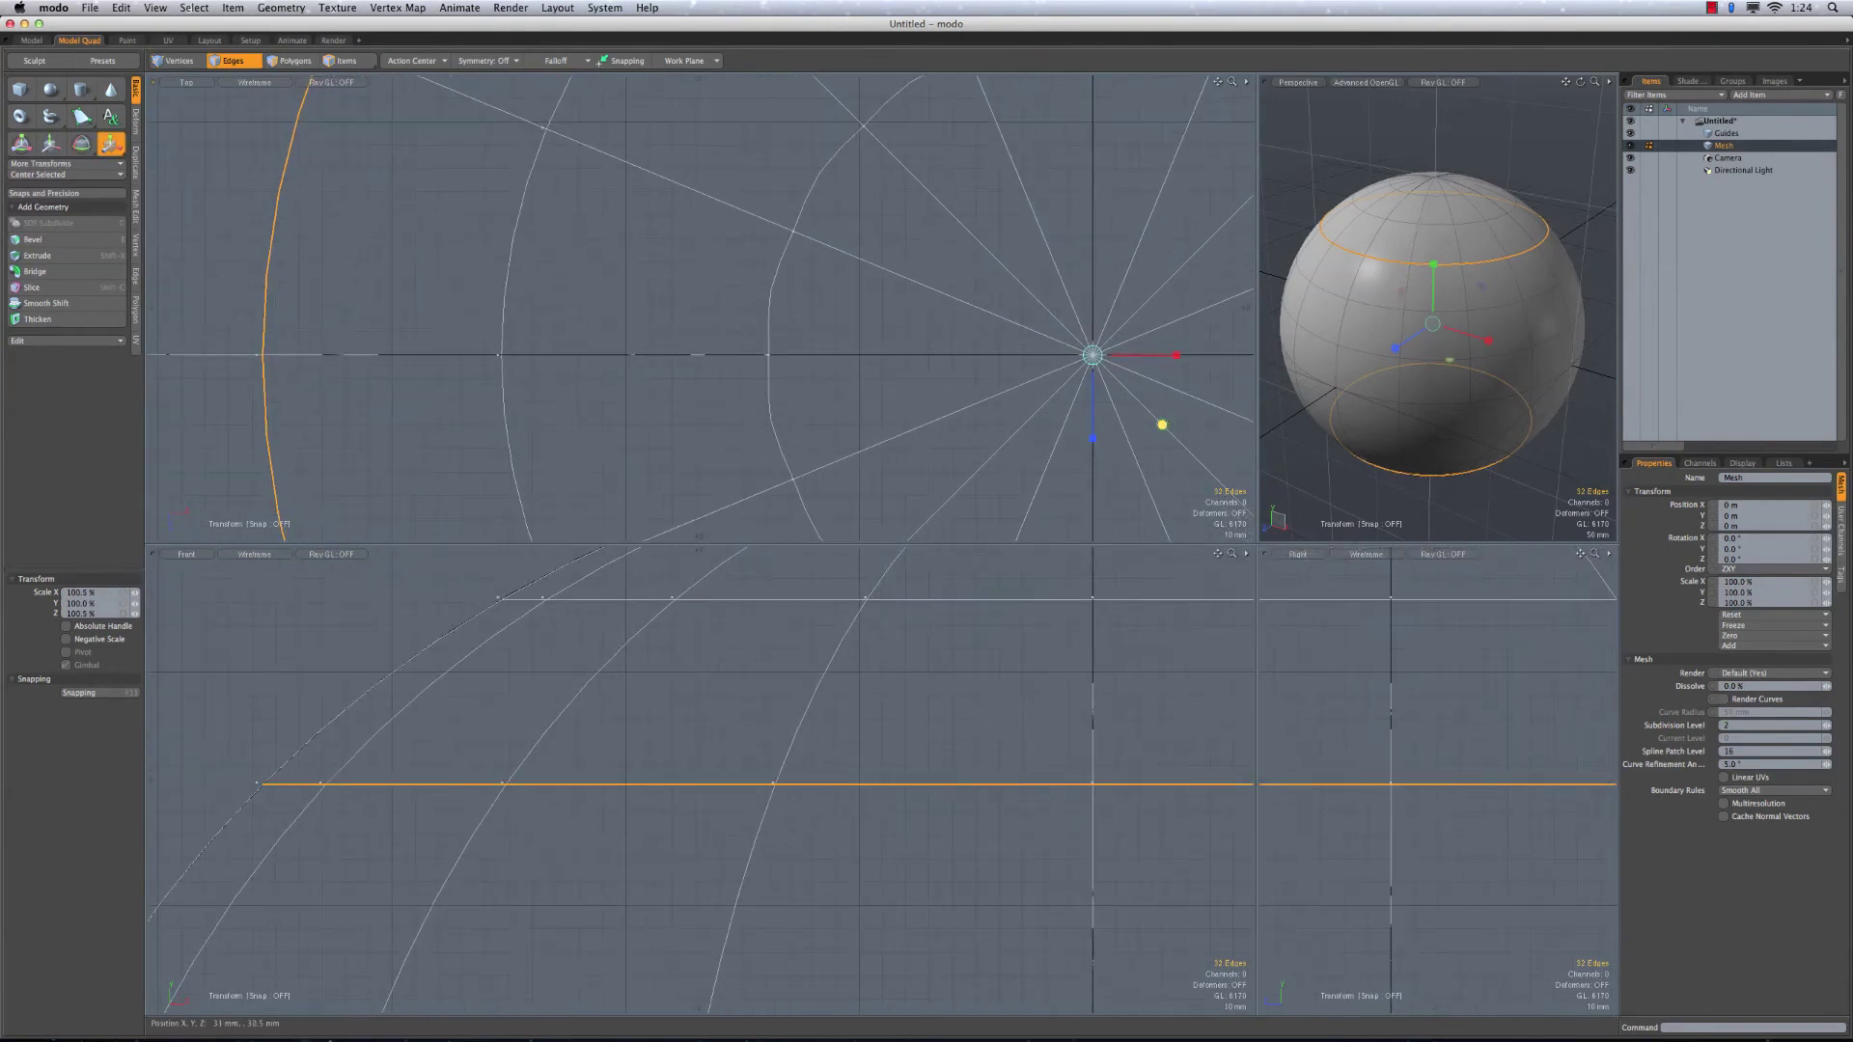
# Examine the remaining edge loops towards the equator against the guide circle in close-up
pyautogui.scroll(-4, 1106, 303)
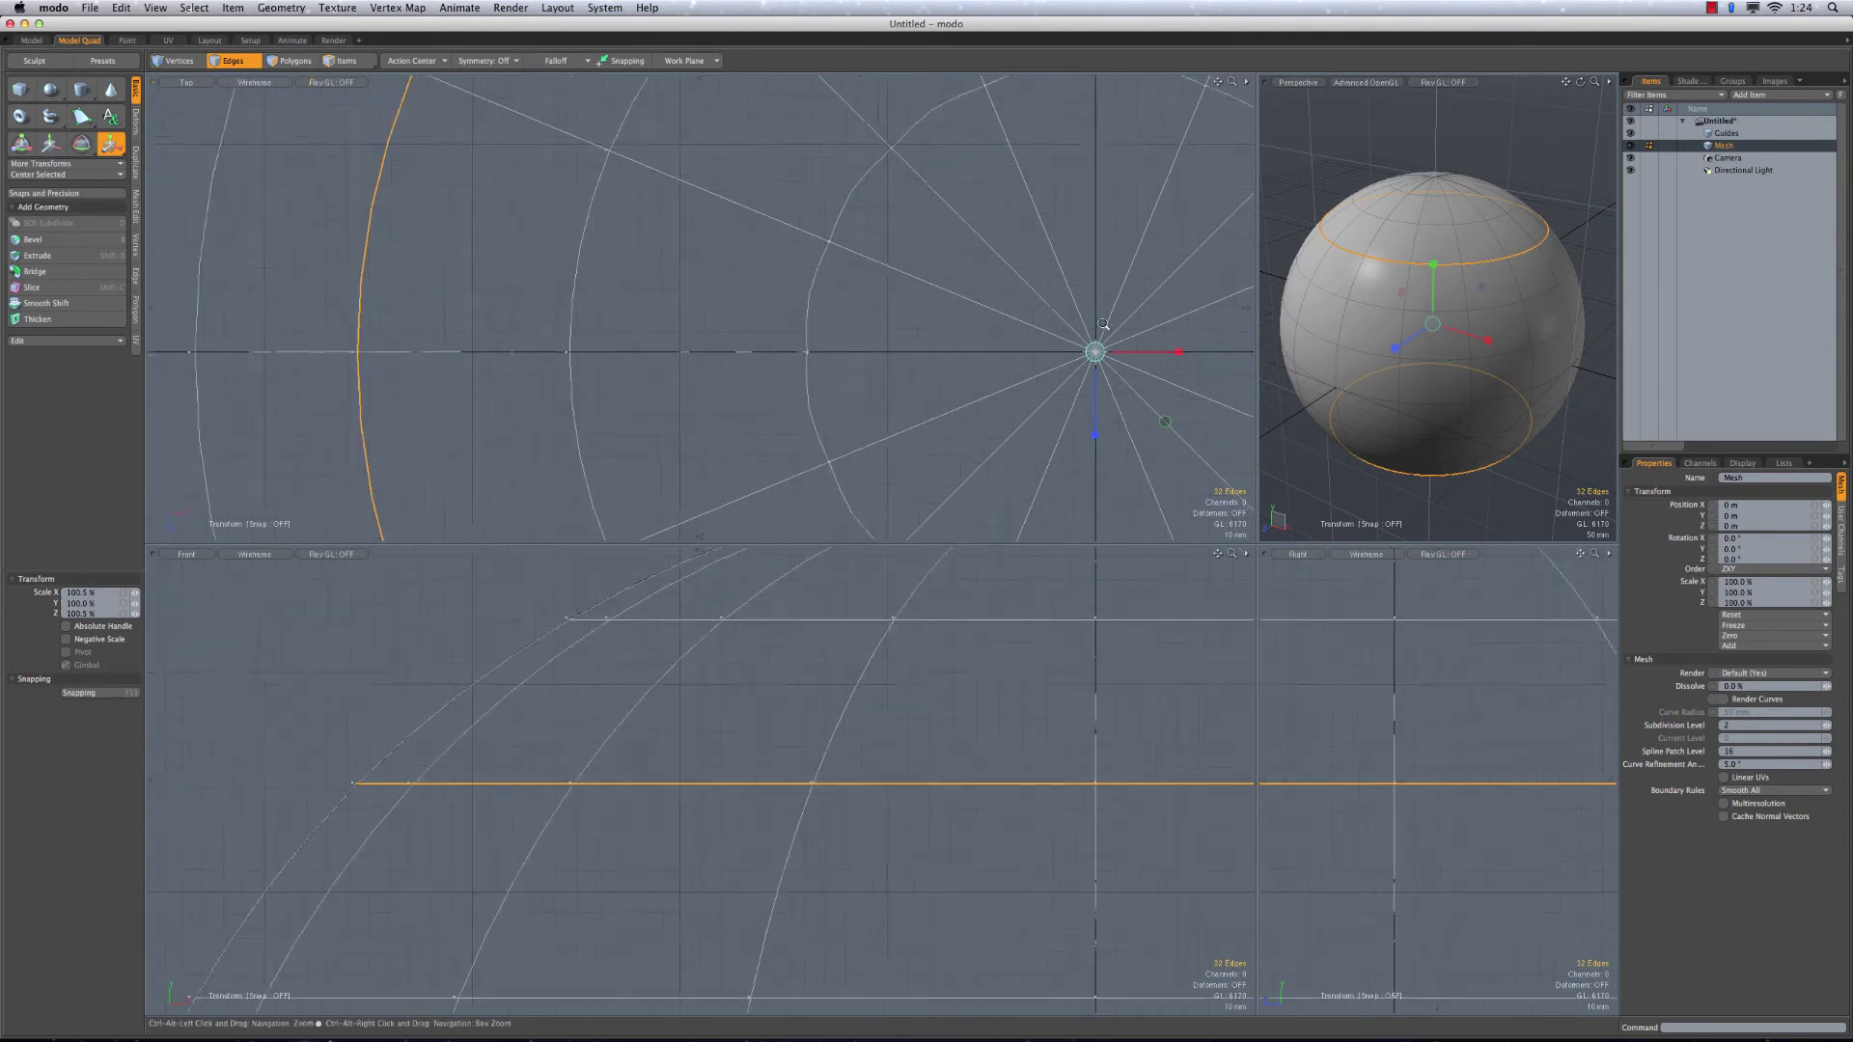
pyautogui.keyDown('alt'); pyautogui.moveTo(987, 411); pyautogui.dragTo(833, 387); pyautogui.keyUp('alt')
pyautogui.scroll(-3, 1023, 801)
pyautogui.scroll(4, 1062, 730)
pyautogui.keyDown('alt'); pyautogui.moveTo(1069, 730); pyautogui.dragTo(908, 687); pyautogui.keyUp('alt')
pyautogui.scroll(8, 908, 687)
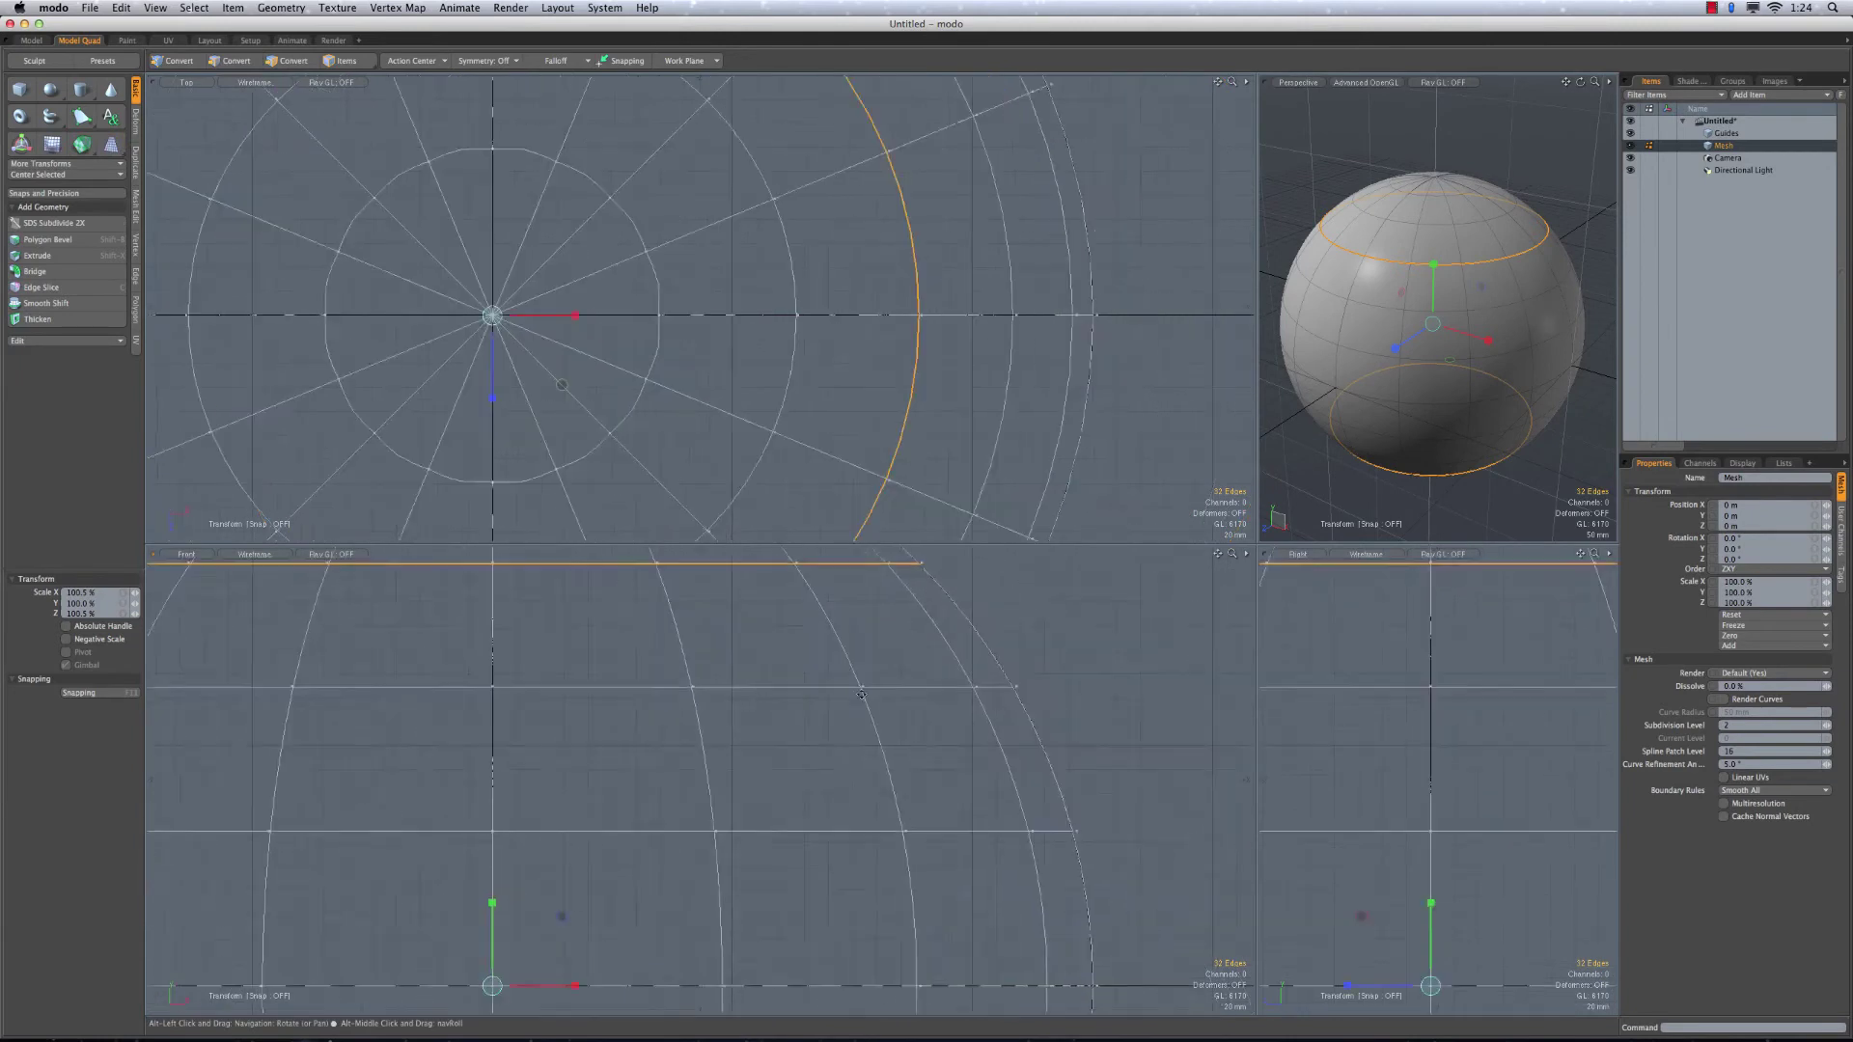
pyautogui.keyDown('alt'); pyautogui.moveTo(1078, 861); pyautogui.dragTo(1157, 1013); pyautogui.keyUp('alt')
pyautogui.click(1722, 151)
pyautogui.keyDown('alt'); pyautogui.moveTo(805, 964); pyautogui.dragTo(1002, 698); pyautogui.keyUp('alt')
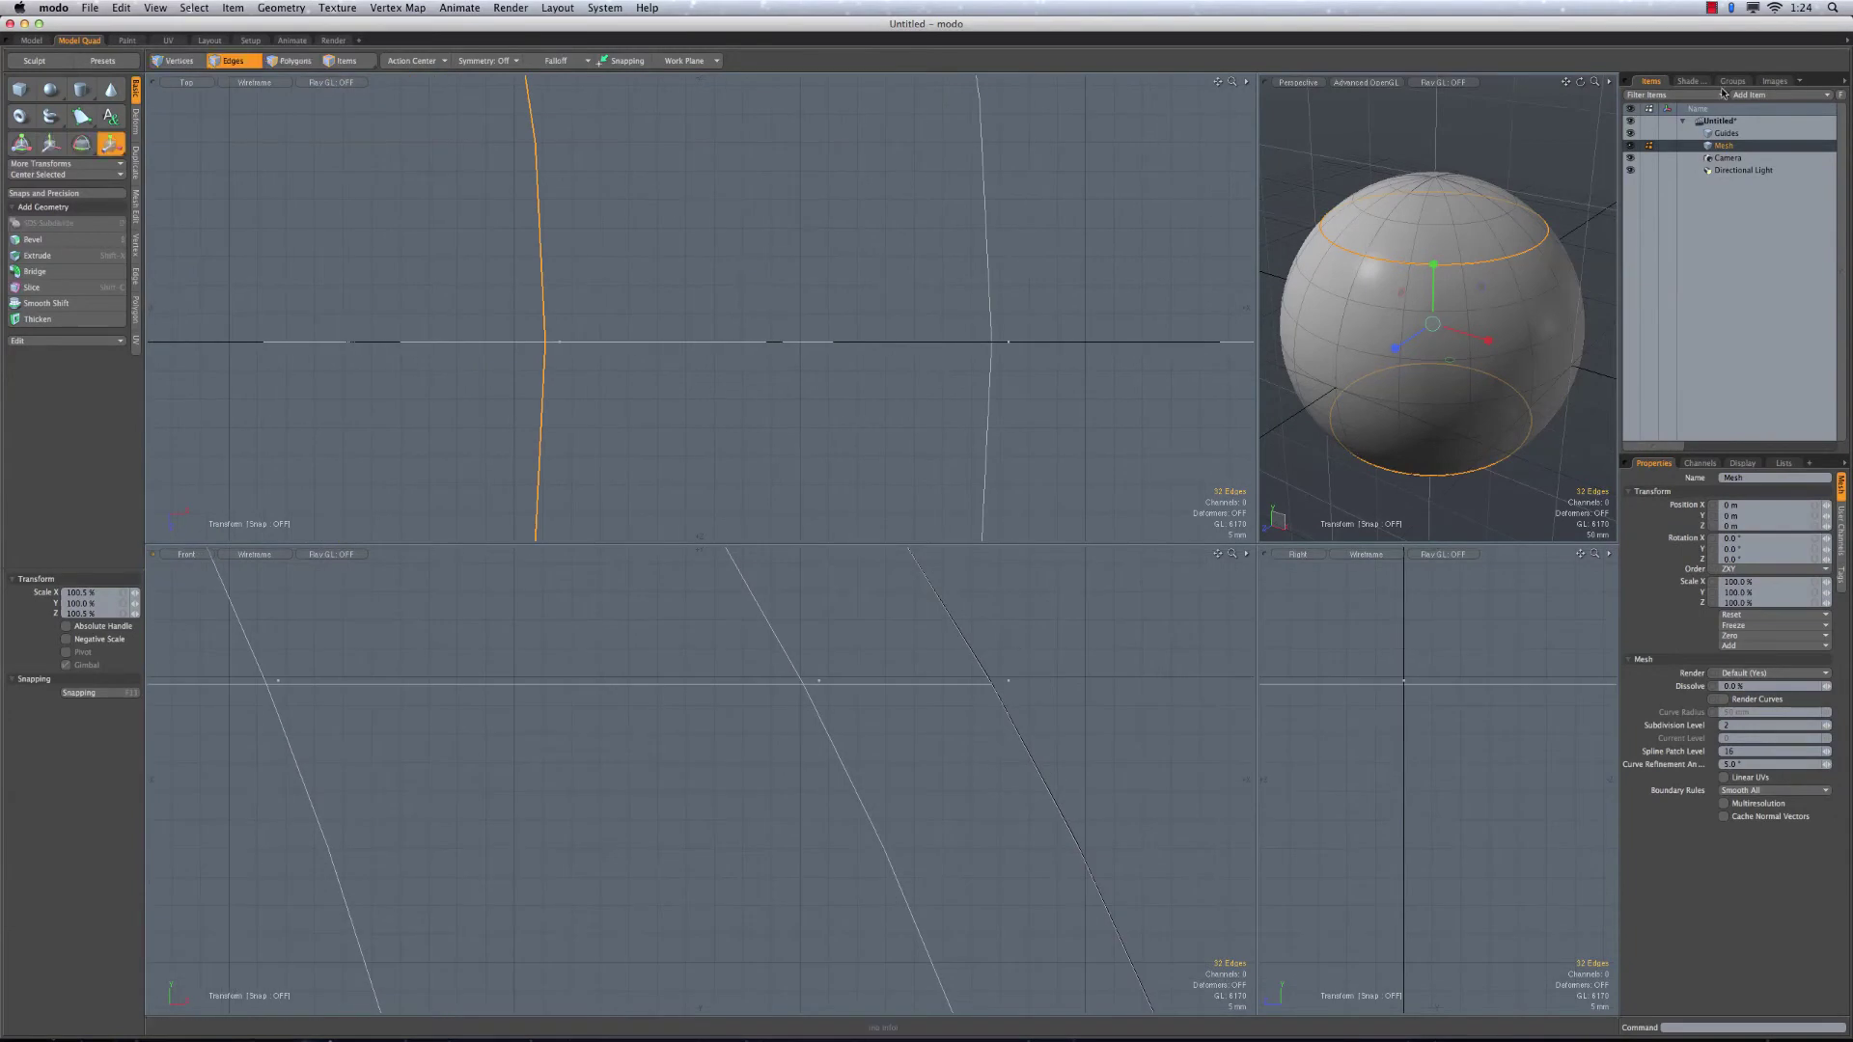
pyautogui.keyDown('alt'); pyautogui.moveTo(627, 748); pyautogui.dragTo(1200, 852); pyautogui.keyUp('alt')
pyautogui.keyDown('ctrl'); pyautogui.keyDown('alt'); pyautogui.moveTo(933, 340); pyautogui.dragTo(691, 335); pyautogui.keyUp('alt'); pyautogui.keyUp('ctrl')
# Leave the scaling tool, clear the edge loop selection and even out the viewport widths
pyautogui.keyDown('alt'); pyautogui.moveTo(965, 110); pyautogui.dragTo(1066, 281); pyautogui.keyUp('alt')
pyautogui.press('a')
pyautogui.keyDown('alt'); pyautogui.moveTo(866, 364); pyautogui.dragTo(803, 266); pyautogui.keyUp('alt')
pyautogui.press('q')
pyautogui.press('Escape')
pyautogui.keyDown('alt'); pyautogui.moveTo(860, 344); pyautogui.dragTo(775, 337); pyautogui.keyUp('alt')
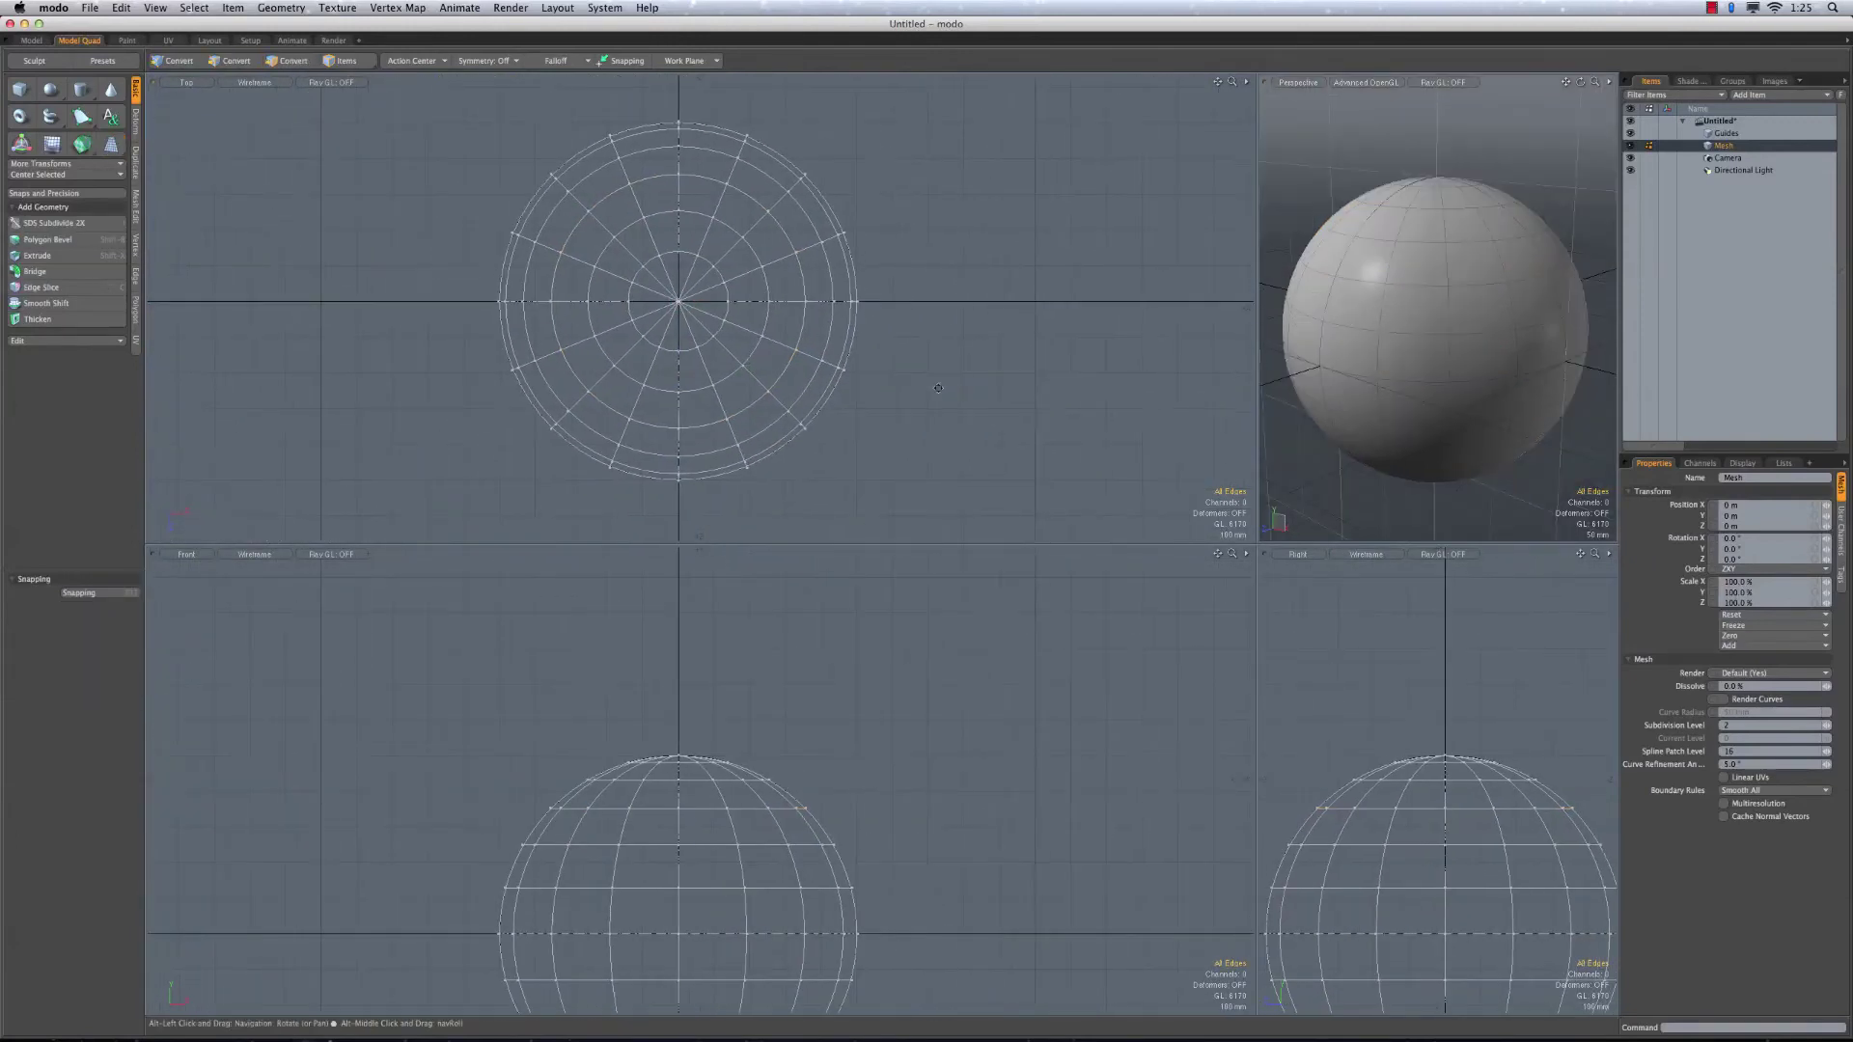
pyautogui.moveTo(1262, 440); pyautogui.dragTo(936, 434)
# Examine the adjusted sphere from several angles in the perspective and top views
pyautogui.keyDown('alt'); pyautogui.moveTo(1245, 386); pyautogui.dragTo(1149, 242); pyautogui.keyUp('alt')
pyautogui.press('2')
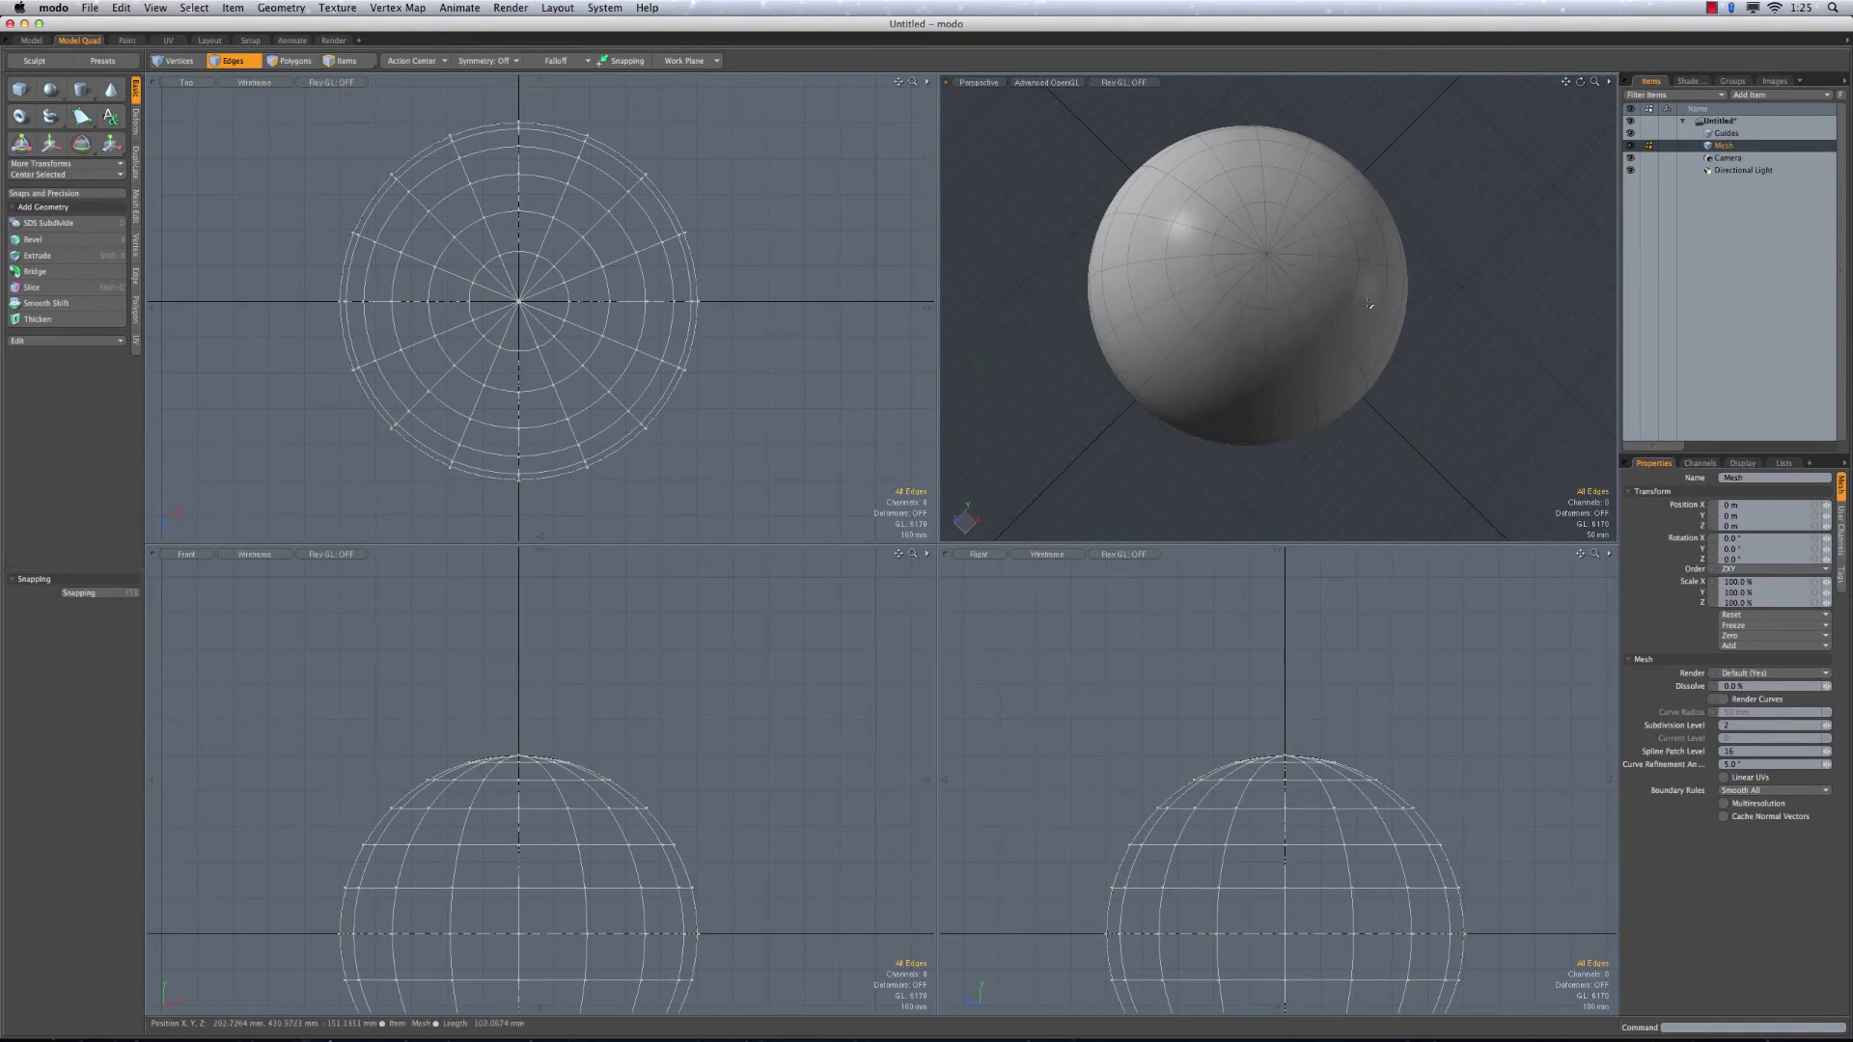
pyautogui.keyDown('alt'); pyautogui.moveTo(1278, 410); pyautogui.dragTo(1175, 147); pyautogui.keyUp('alt')
pyautogui.keyDown('alt'); pyautogui.moveTo(1254, 357); pyautogui.dragTo(1237, 333); pyautogui.keyUp('alt')
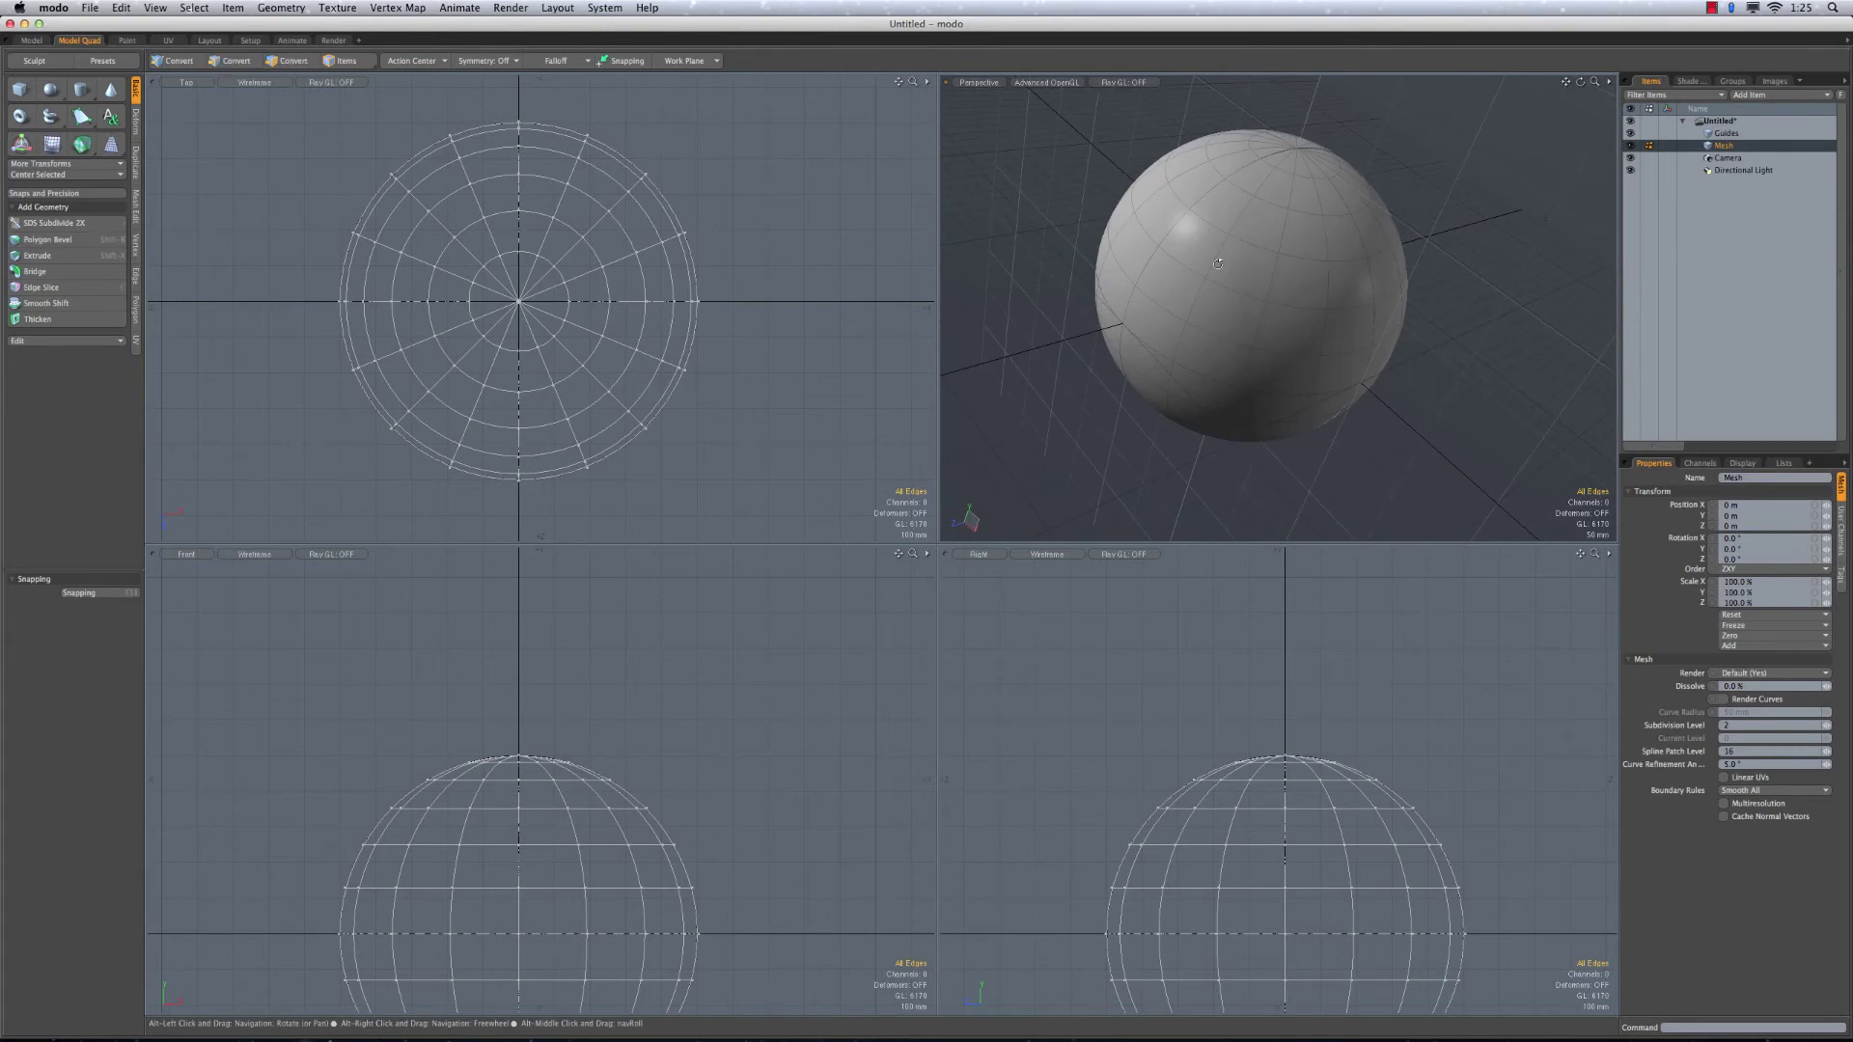
pyautogui.scroll(-3, 495, 271)
pyautogui.keyDown('ctrl'); pyautogui.keyDown('alt'); pyautogui.moveTo(465, 262); pyautogui.dragTo(521, 266); pyautogui.keyUp('alt'); pyautogui.keyUp('ctrl')
pyautogui.keyDown('alt'); pyautogui.keyDown('shift'); pyautogui.moveTo(392, 289); pyautogui.dragTo(376, 267); pyautogui.keyUp('shift'); pyautogui.keyUp('alt')
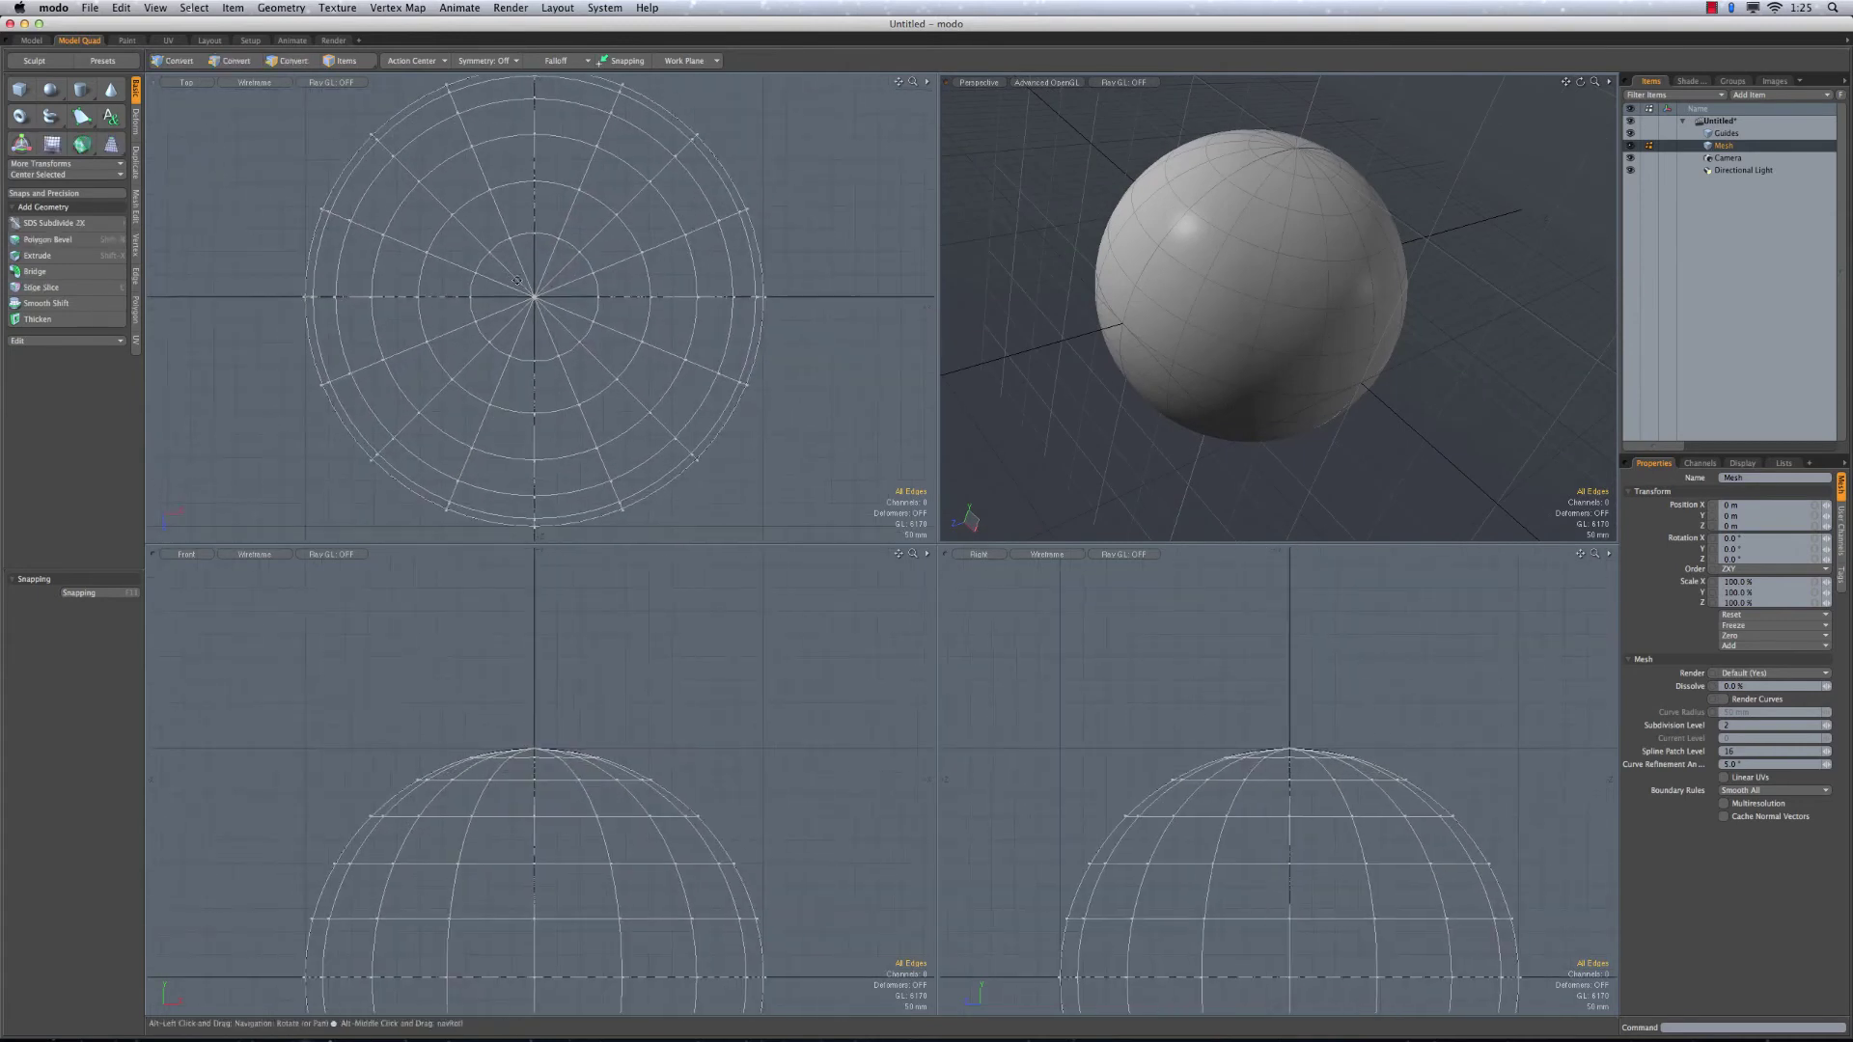
pyautogui.scroll(-1, 810, 316)
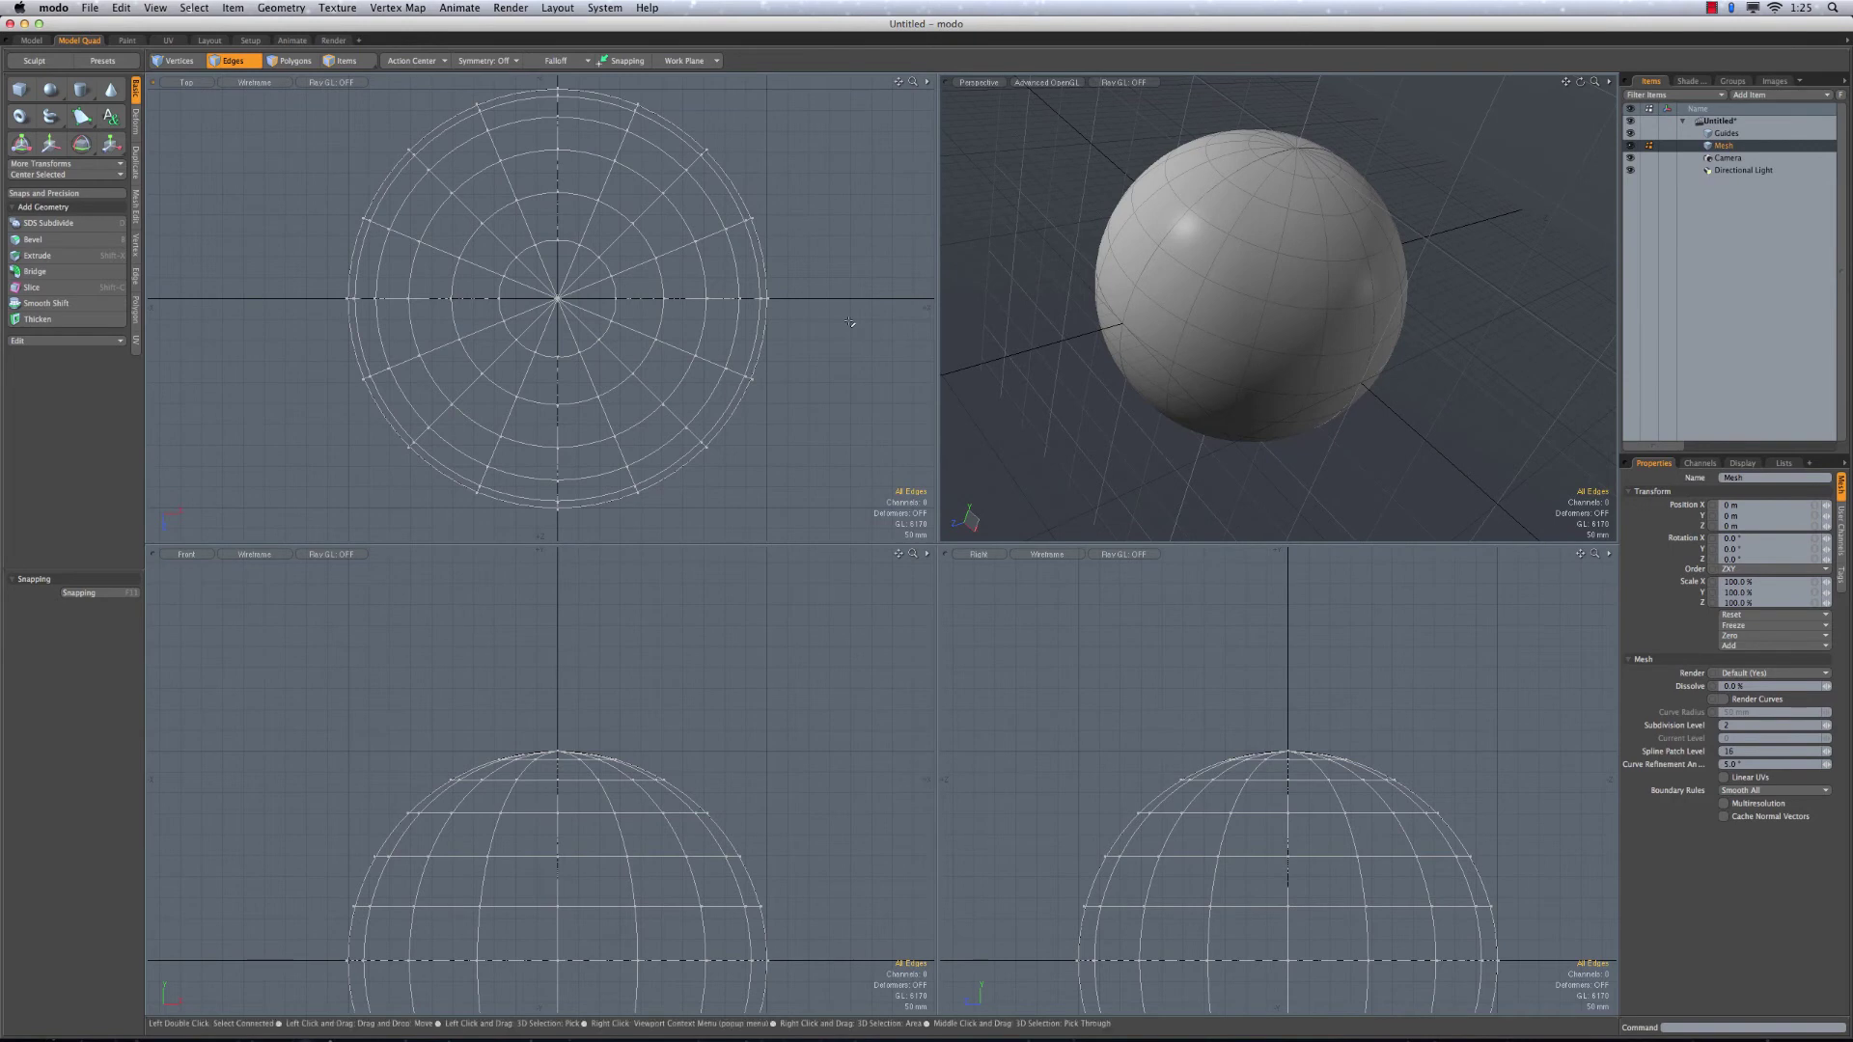
# Examine the sphere from several angles and clear the stray edge selection on it
pyautogui.keyDown('alt'); pyautogui.moveTo(1513, 294); pyautogui.dragTo(1449, 278); pyautogui.keyUp('alt')
pyautogui.keyDown('alt'); pyautogui.moveTo(1119, 328); pyautogui.dragTo(1337, 367); pyautogui.keyUp('alt')
pyautogui.keyDown('alt'); pyautogui.moveTo(482, 315); pyautogui.dragTo(465, 334); pyautogui.keyUp('alt')
pyautogui.scroll(-1, 465, 334)
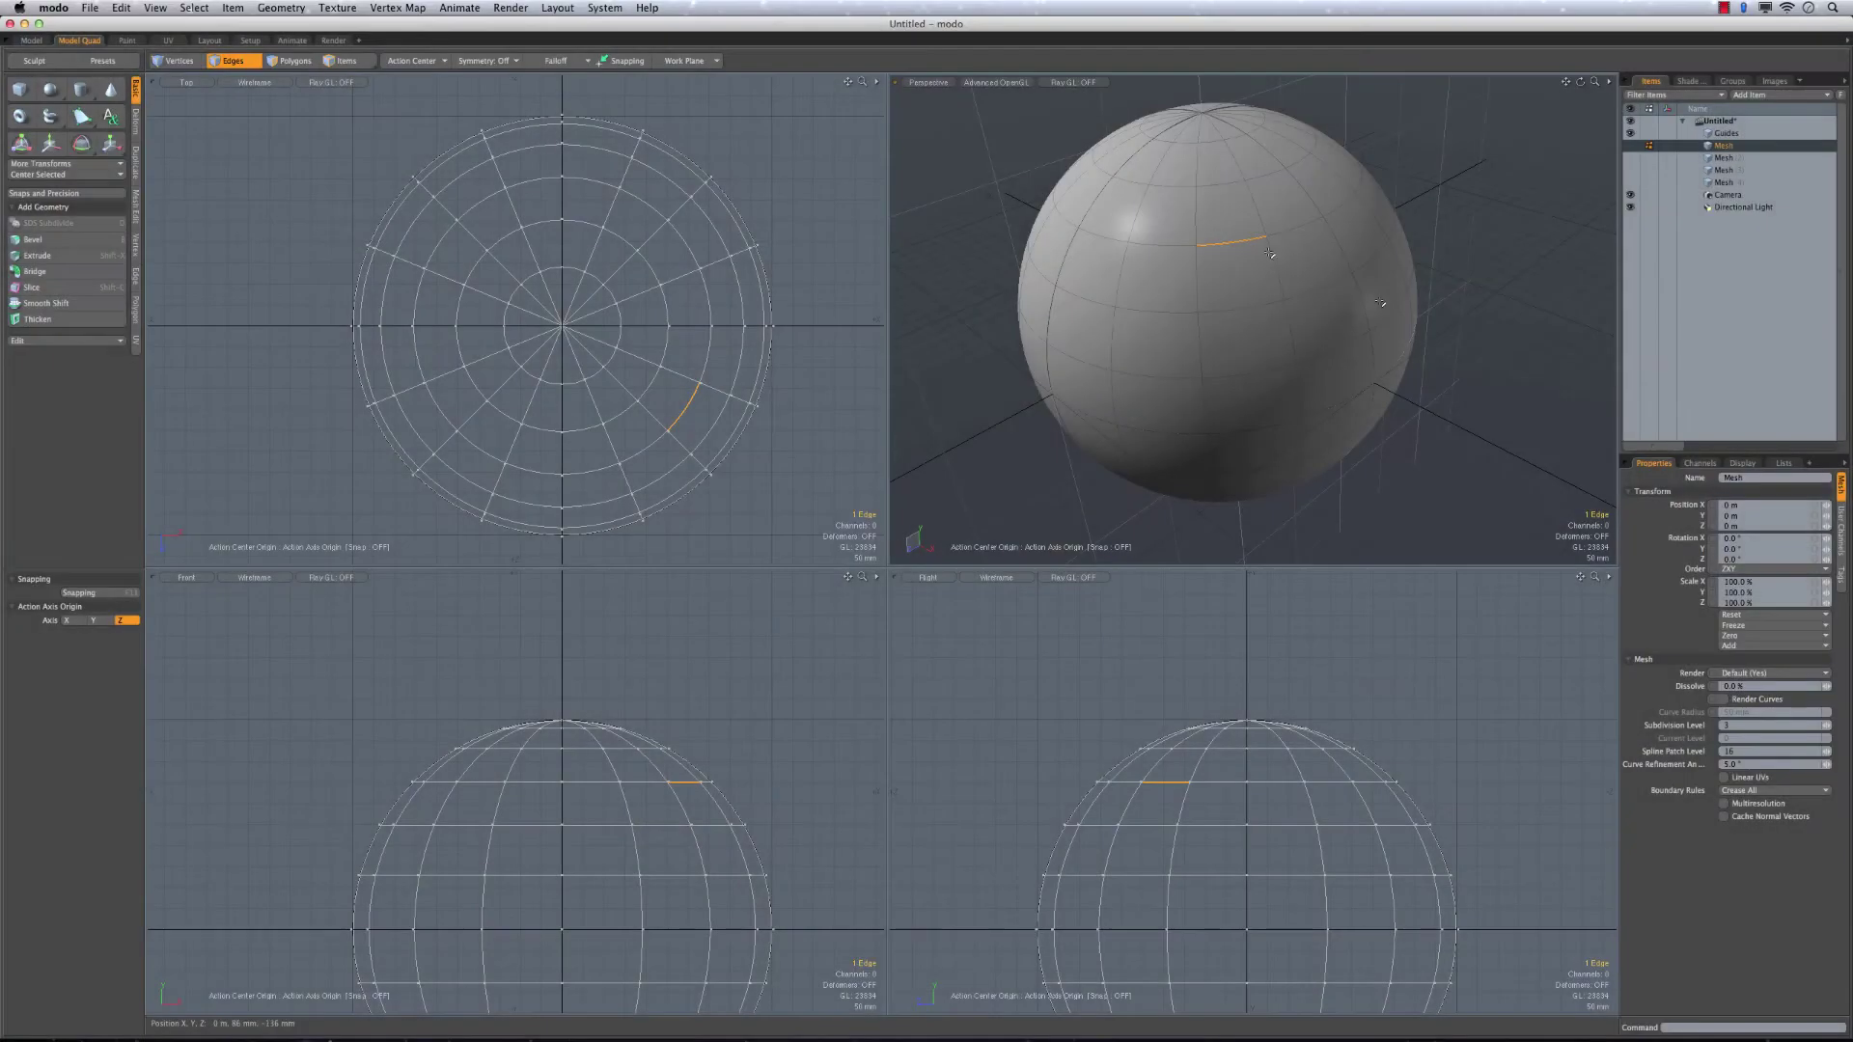
pyautogui.click(1431, 154)
pyautogui.keyDown('alt'); pyautogui.moveTo(1431, 153); pyautogui.dragTo(1423, 193); pyautogui.keyUp('alt')
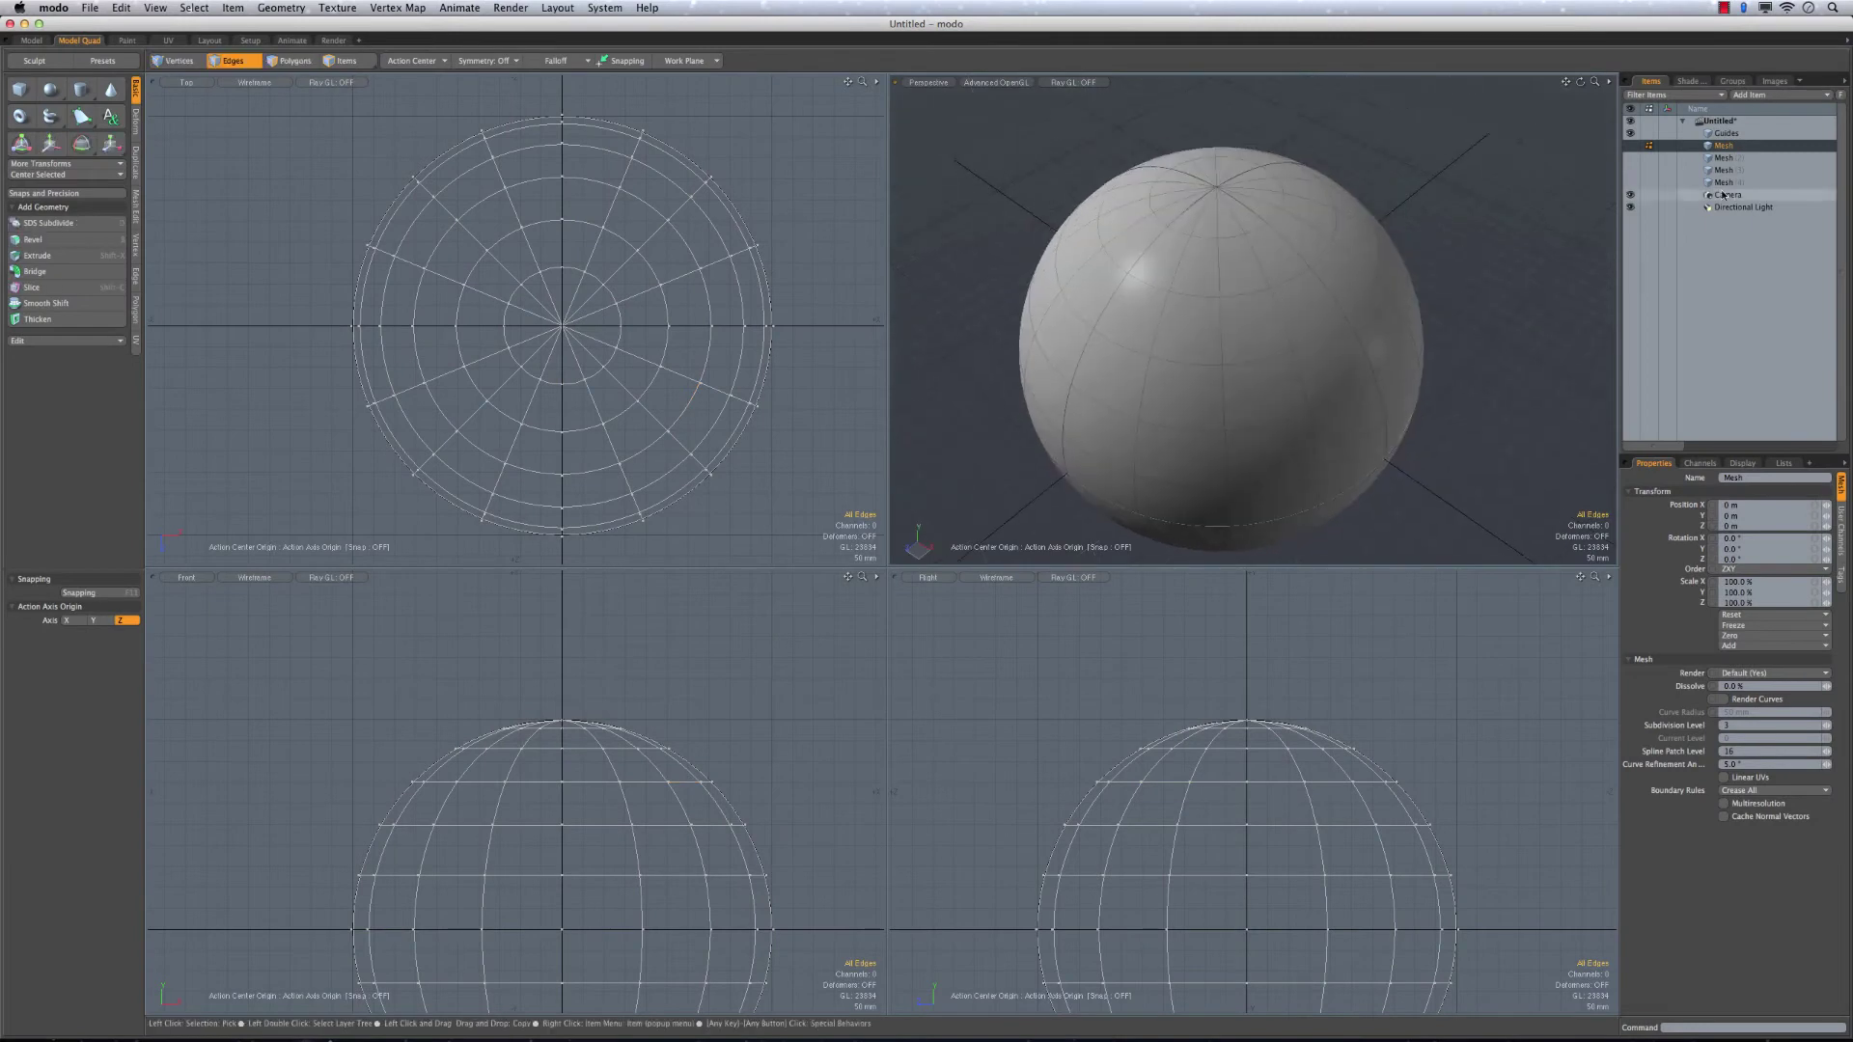
# Display the second, third and fourth sphere meshes in turn and compare their edge layouts around the pole
pyautogui.click(1723, 157)
pyautogui.keyDown('alt'); pyautogui.moveTo(1293, 376); pyautogui.dragTo(1160, 211); pyautogui.keyUp('alt')
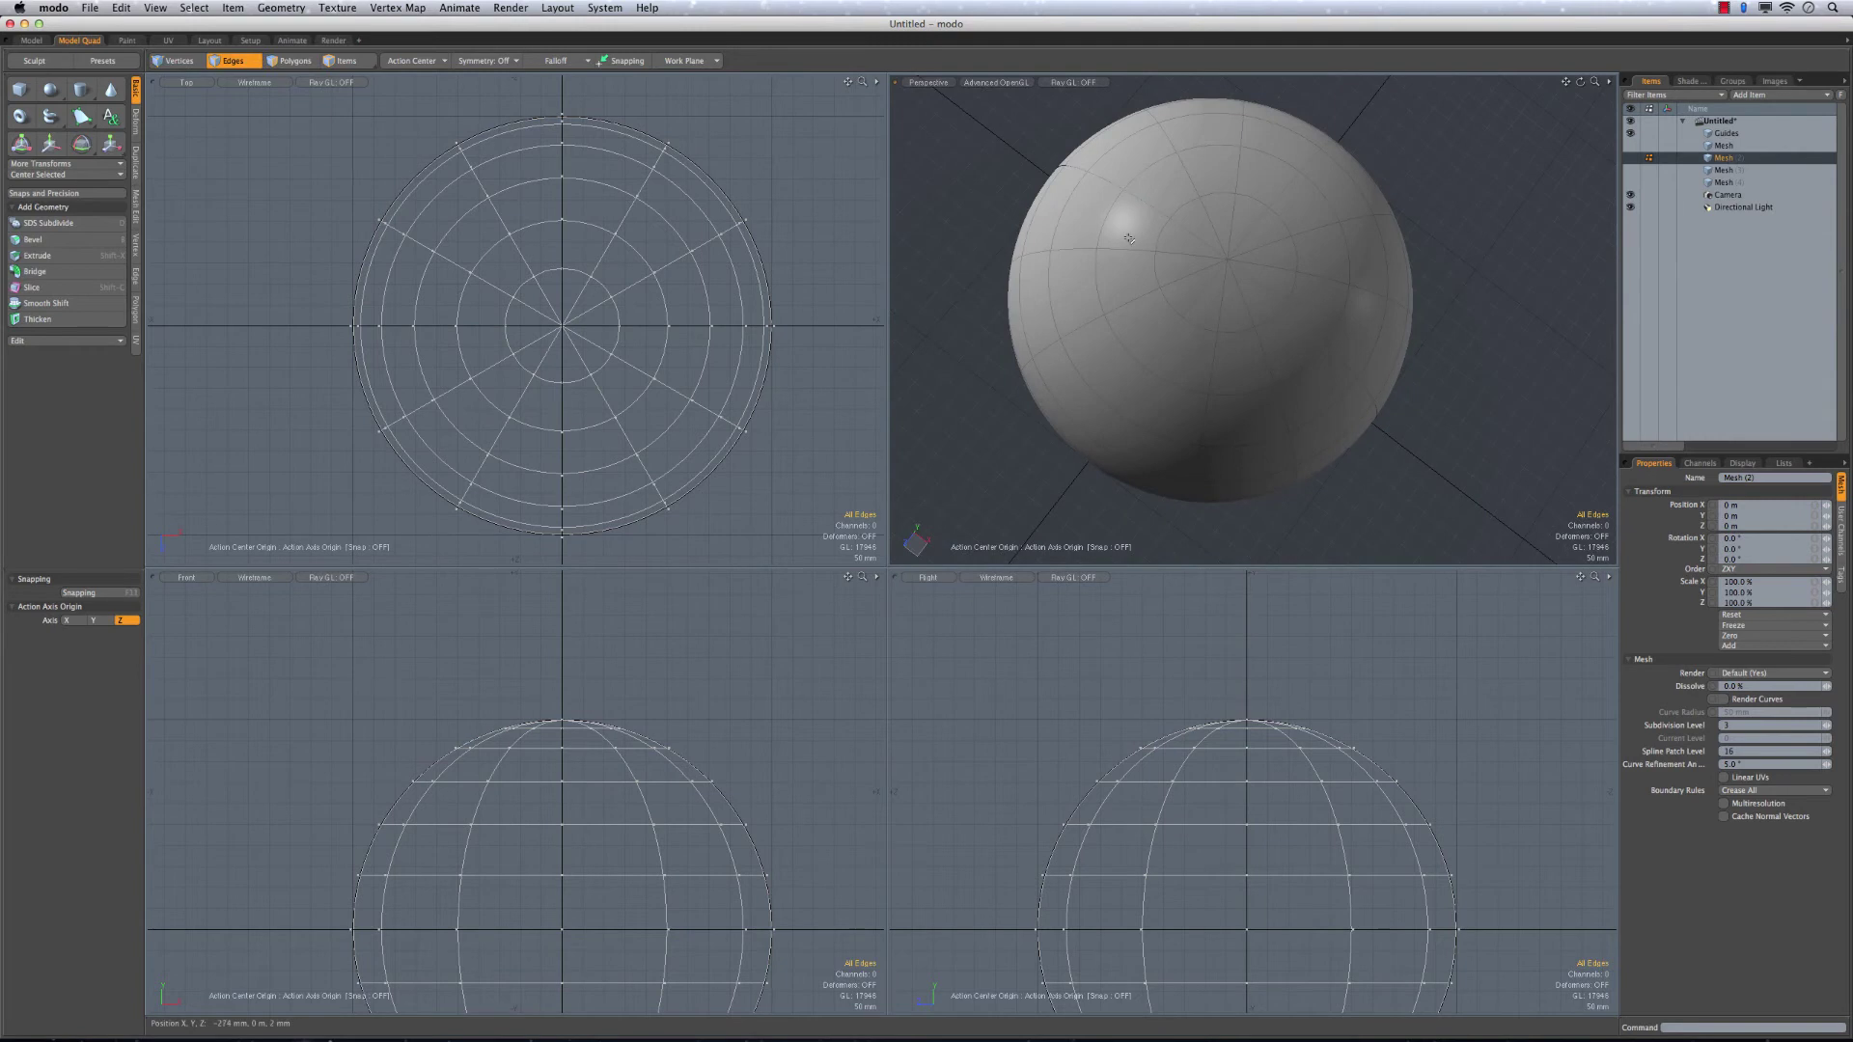
pyautogui.keyDown('alt'); pyautogui.moveTo(1279, 174); pyautogui.dragTo(1300, 192); pyautogui.keyUp('alt')
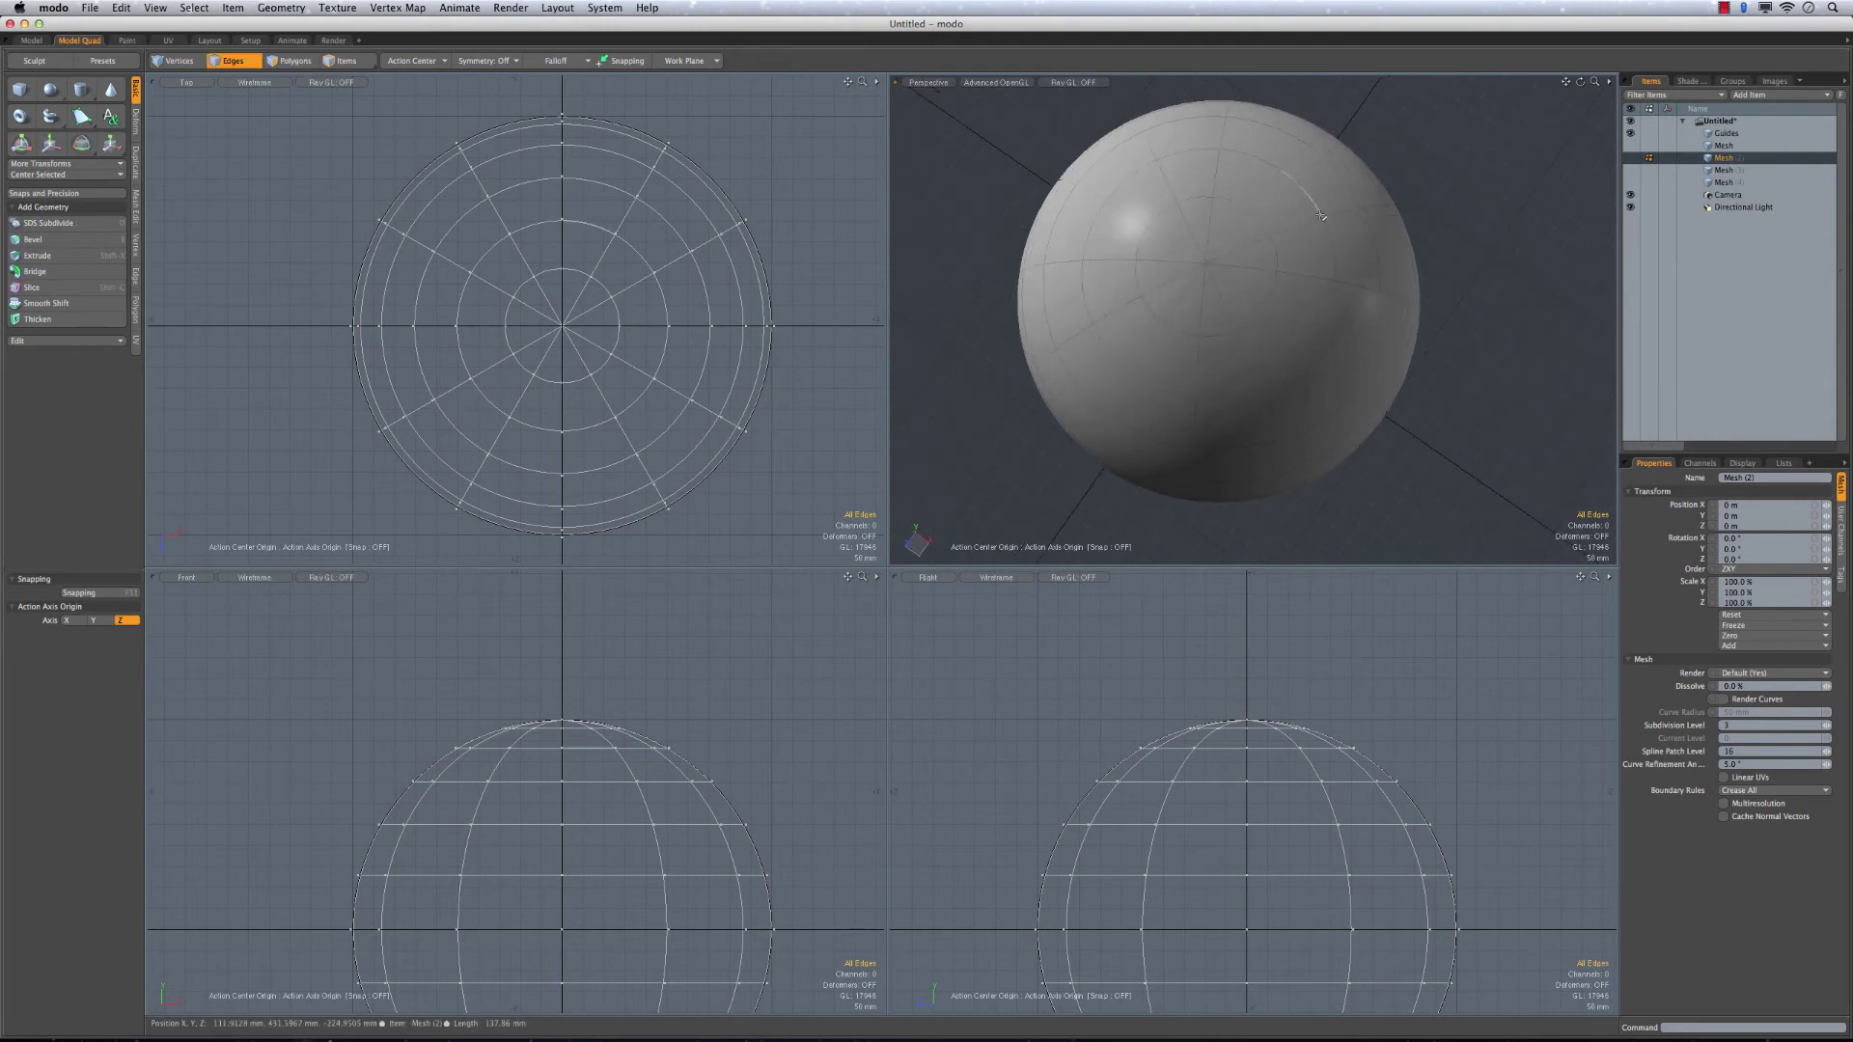
pyautogui.click(1724, 171)
pyautogui.moveTo(1295, 228)
pyautogui.mouseDown()
pyautogui.moveTo(1310, 263)
pyautogui.moveTo(1353, 277)
pyautogui.moveTo(1280, 270)
pyautogui.mouseUp()
pyautogui.click(1725, 184)
pyautogui.moveTo(1243, 163)
pyautogui.mouseDown()
pyautogui.moveTo(1254, 222)
pyautogui.moveTo(1187, 290)
pyautogui.moveTo(1134, 285)
pyautogui.moveTo(1127, 240)
pyautogui.mouseUp()
pyautogui.keyDown('alt'); pyautogui.keyDown('shift'); pyautogui.moveTo(1300, 868); pyautogui.dragTo(1323, 738); pyautogui.keyUp('shift'); pyautogui.keyUp('alt')
pyautogui.keyDown('ctrl'); pyautogui.keyDown('alt'); pyautogui.moveTo(1322, 737); pyautogui.dragTo(1296, 737); pyautogui.keyUp('alt'); pyautogui.keyUp('ctrl')
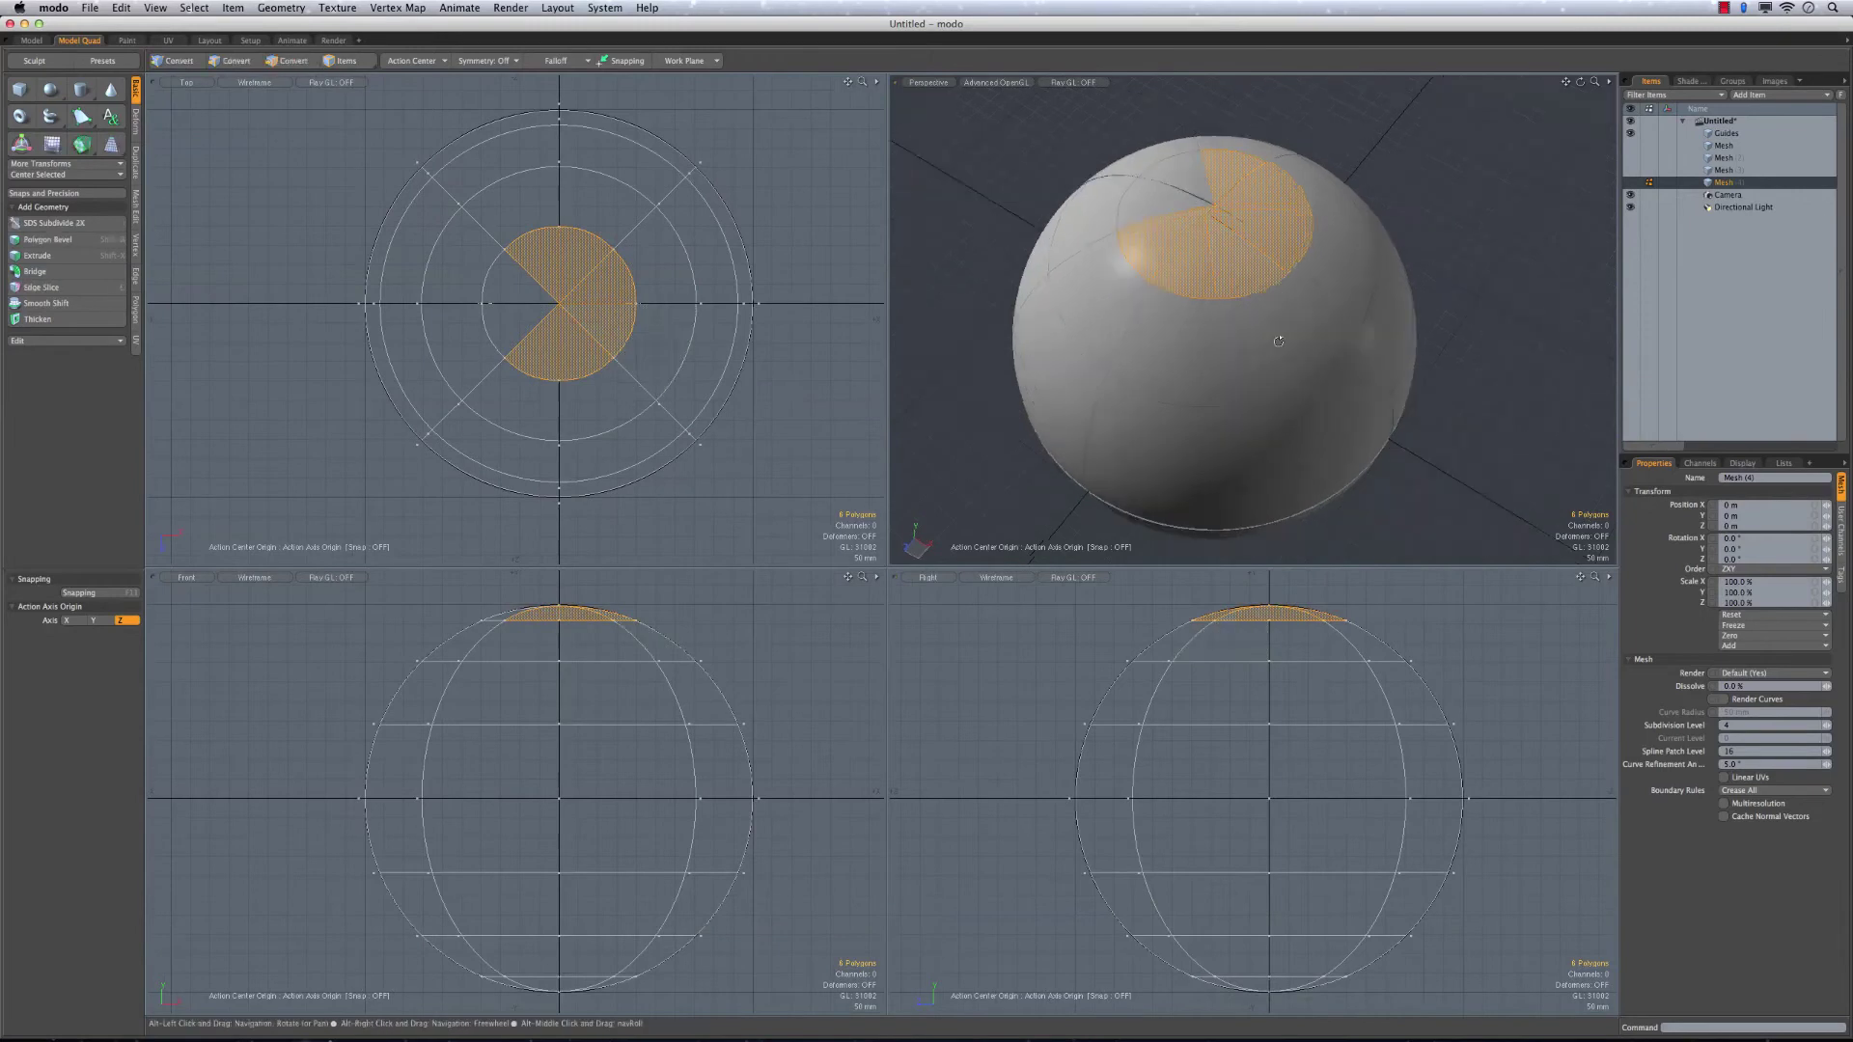
# Select polygons around the eight-sided sphere and compare its top cap with the guide circle in close-up
pyautogui.moveTo(1187, 415); pyautogui.dragTo(1337, 406)
pyautogui.moveTo(1217, 422)
pyautogui.mouseDown()
pyautogui.moveTo(1073, 368)
pyautogui.moveTo(1076, 352)
pyautogui.mouseUp()
pyautogui.keyDown('alt'); pyautogui.keyDown('shift'); pyautogui.moveTo(1302, 600); pyautogui.dragTo(1292, 692); pyautogui.keyUp('shift'); pyautogui.keyUp('alt')
pyautogui.keyDown('ctrl'); pyautogui.keyDown('alt'); pyautogui.moveTo(1292, 693); pyautogui.dragTo(1455, 668); pyautogui.keyUp('alt'); pyautogui.keyUp('ctrl')
pyautogui.keyDown('alt'); pyautogui.keyDown('shift'); pyautogui.moveTo(1268, 627); pyautogui.dragTo(1266, 743); pyautogui.keyUp('shift'); pyautogui.keyUp('alt')
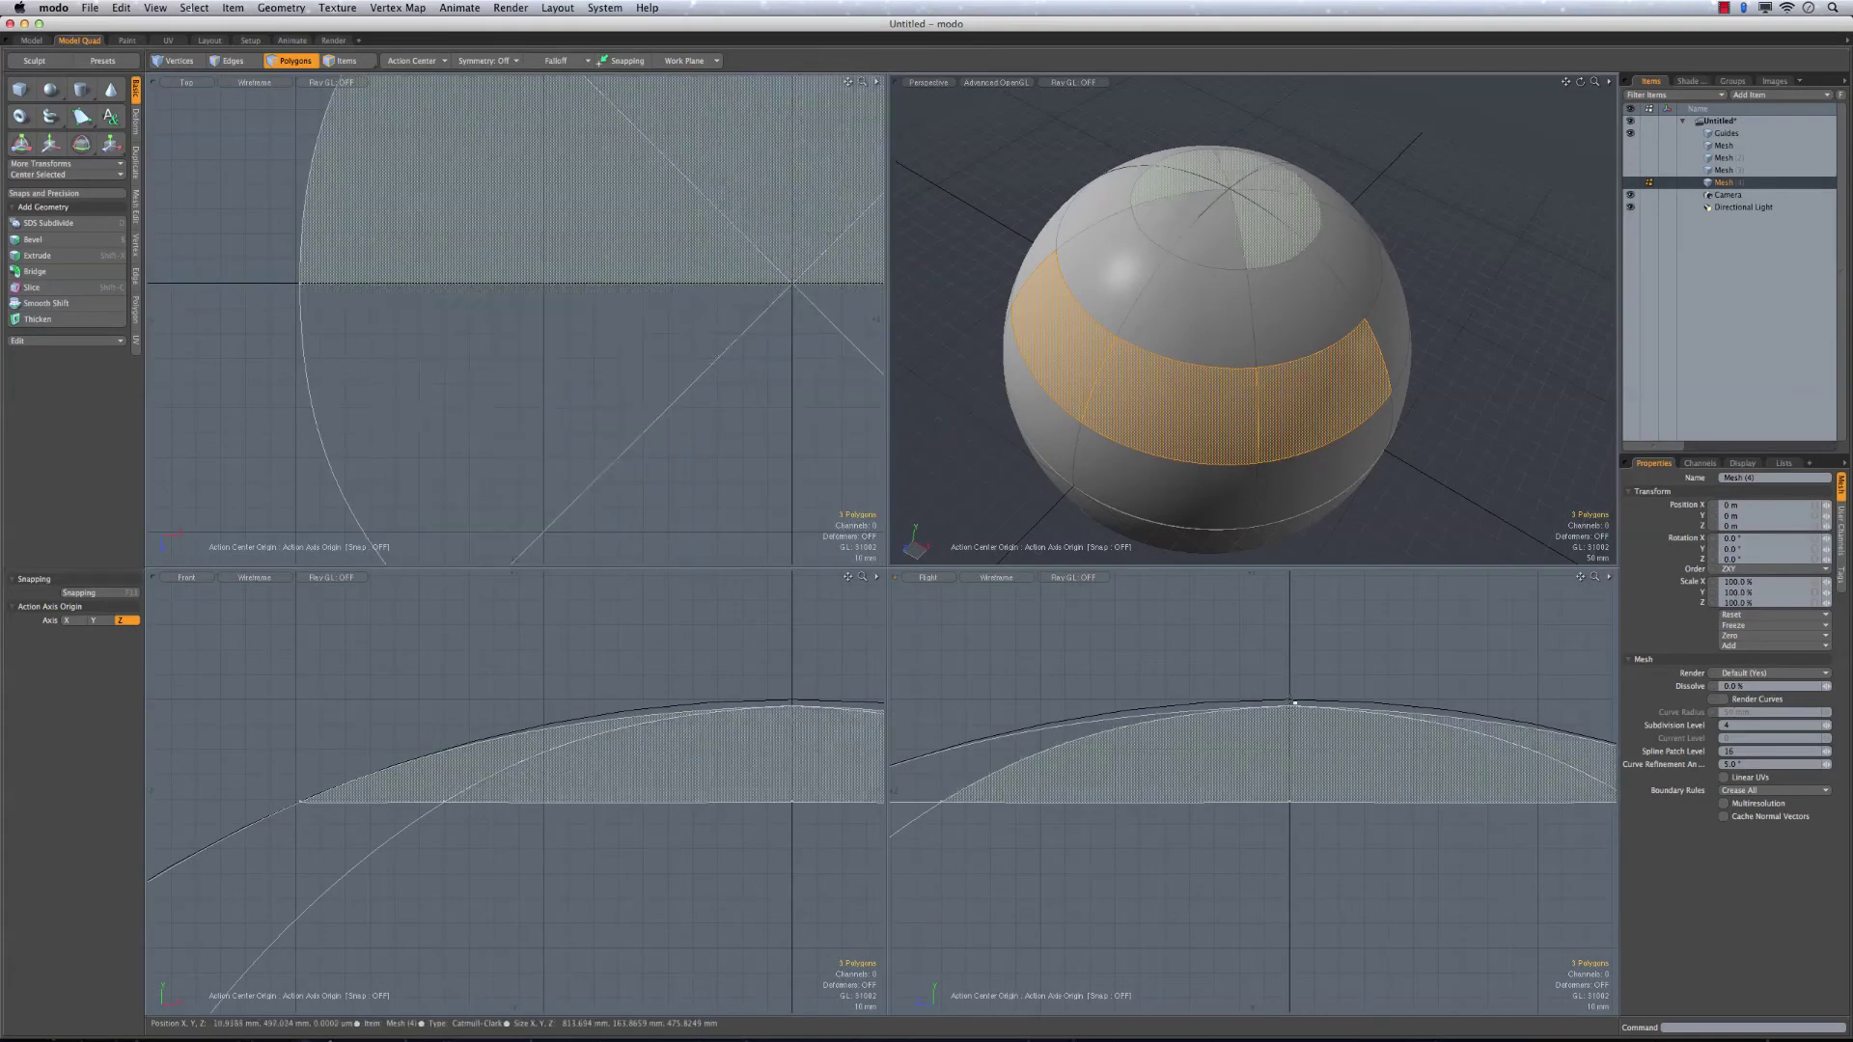
pyautogui.keyDown('alt'); pyautogui.keyDown('shift'); pyautogui.moveTo(1294, 706); pyautogui.dragTo(1191, 654); pyautogui.keyUp('shift'); pyautogui.keyUp('alt')
pyautogui.moveTo(1348, 199)
pyautogui.keyDown('ctrl'); pyautogui.keyDown('alt'); pyautogui.mouseDown()
pyautogui.moveTo(1255, 204)
pyautogui.moveTo(1254, 236)
pyautogui.moveTo(1295, 230)
pyautogui.moveTo(1239, 229)
pyautogui.moveTo(1331, 239)
pyautogui.moveTo(1284, 300)
pyautogui.mouseUp(); pyautogui.keyUp('alt'); pyautogui.keyUp('ctrl')
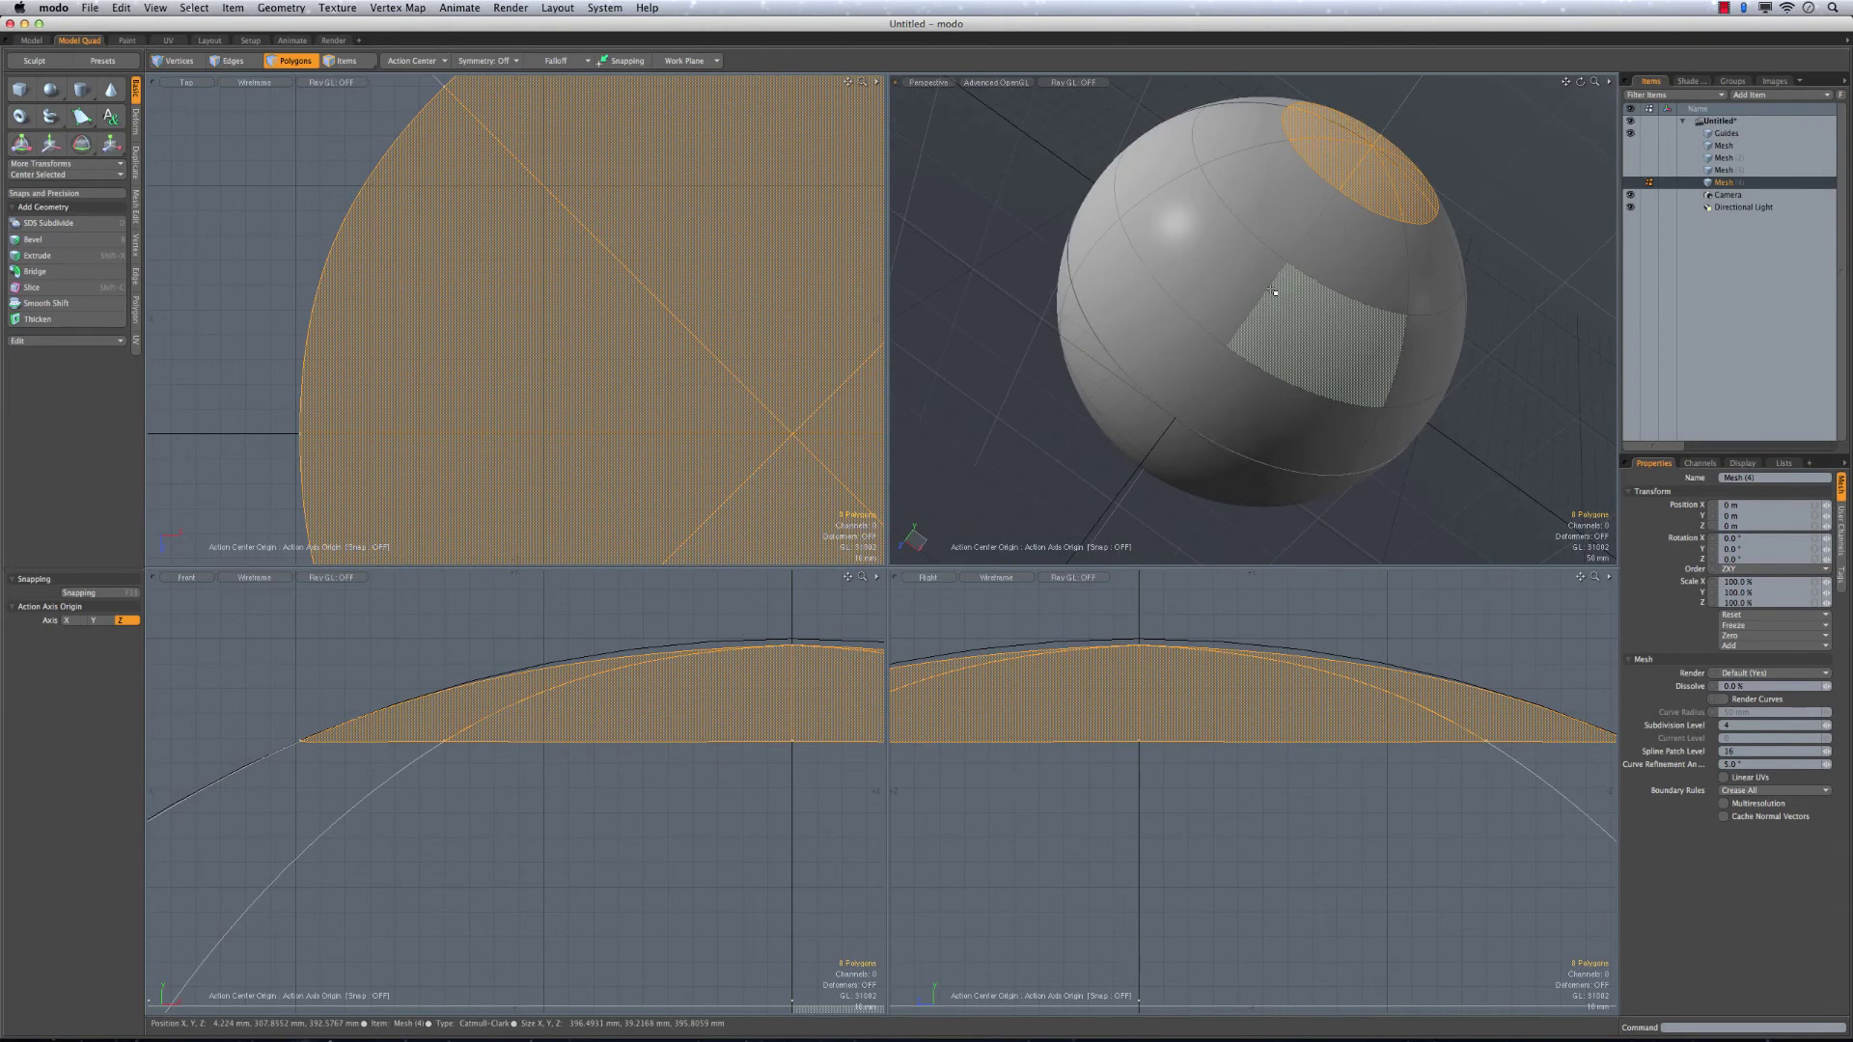
# Grow the top cap's polygon selection twice, invert it, clear it and look over the eight-sided sphere
pyautogui.hotkey('shift', 'Up')
pyautogui.hotkey('shift', 'Up')
pyautogui.press('[')
pyautogui.keyDown('alt'); pyautogui.moveTo(1271, 288); pyautogui.dragTo(1303, 386); pyautogui.keyUp('alt')
pyautogui.click(1476, 202)
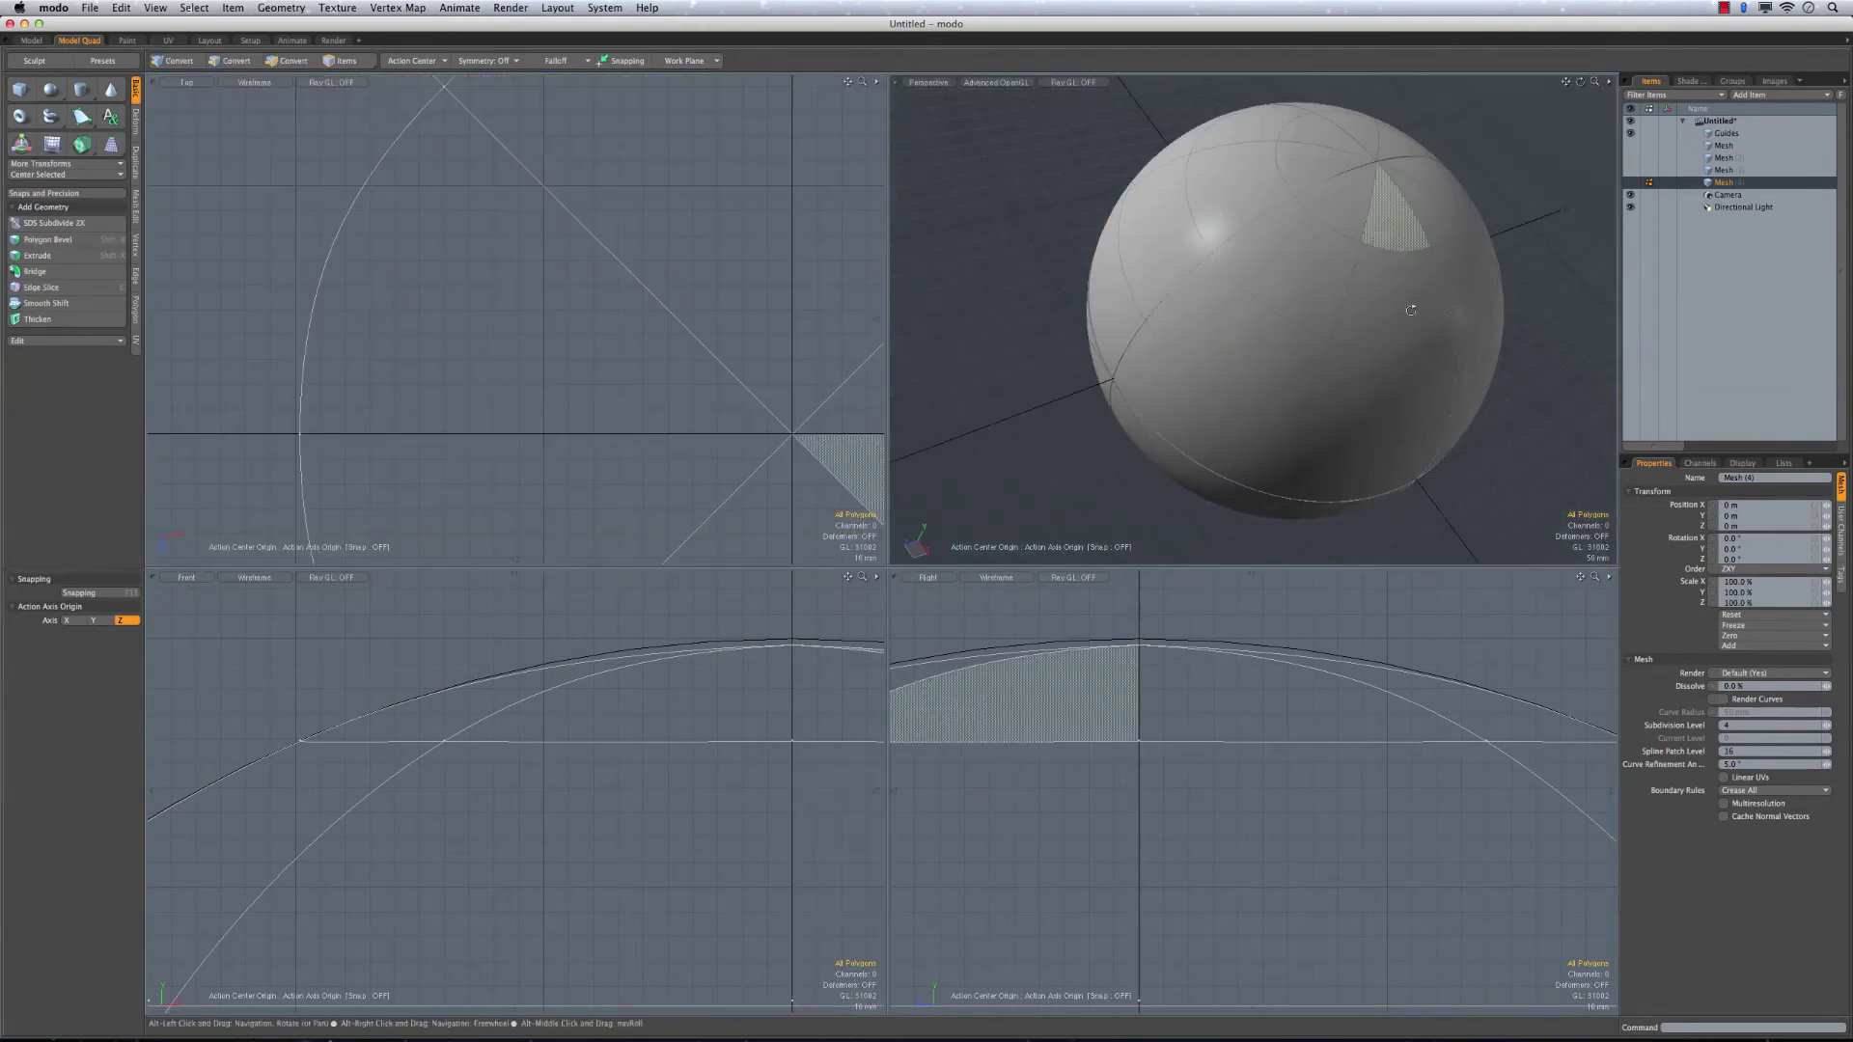
pyautogui.keyDown('alt'); pyautogui.moveTo(1404, 289); pyautogui.dragTo(1271, 394); pyautogui.keyUp('alt')
pyautogui.keyDown('alt'); pyautogui.moveTo(1324, 241); pyautogui.dragTo(1332, 280); pyautogui.keyUp('alt')
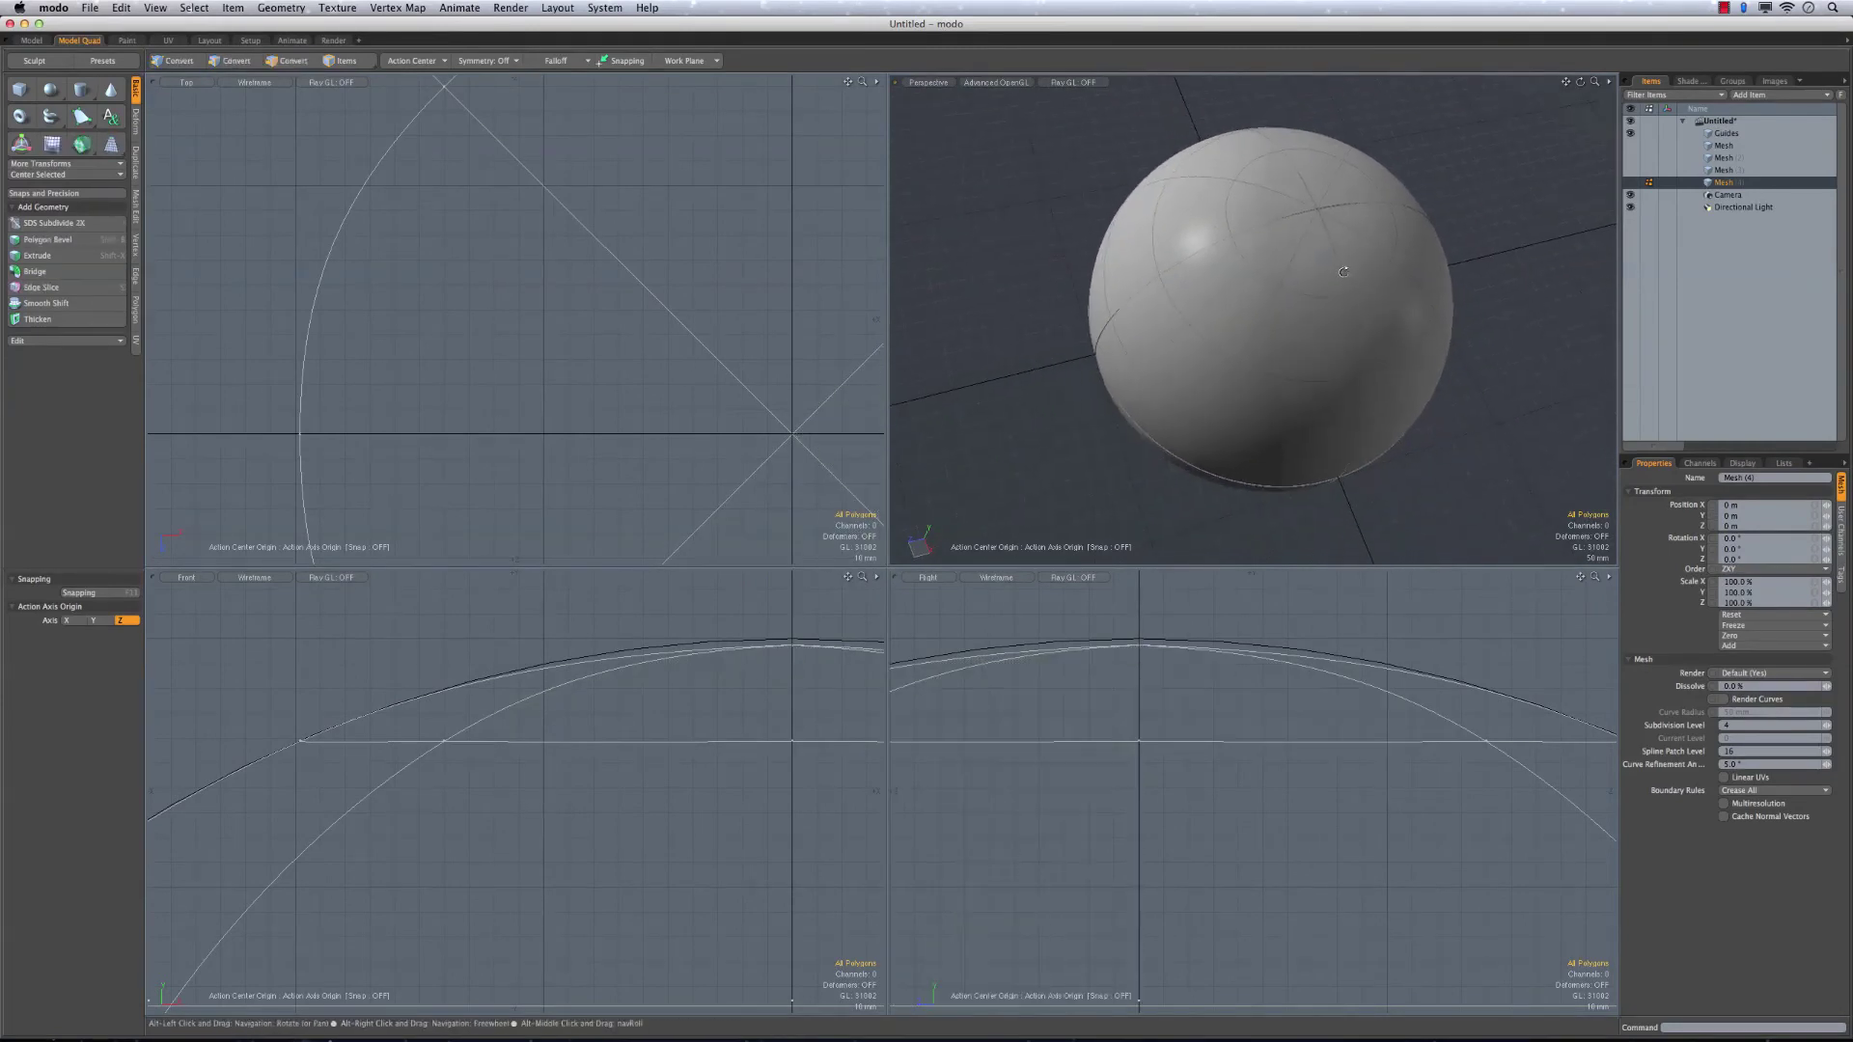
# Rename the first sphere mesh as 16_Side
pyautogui.rightClick(1721, 148)
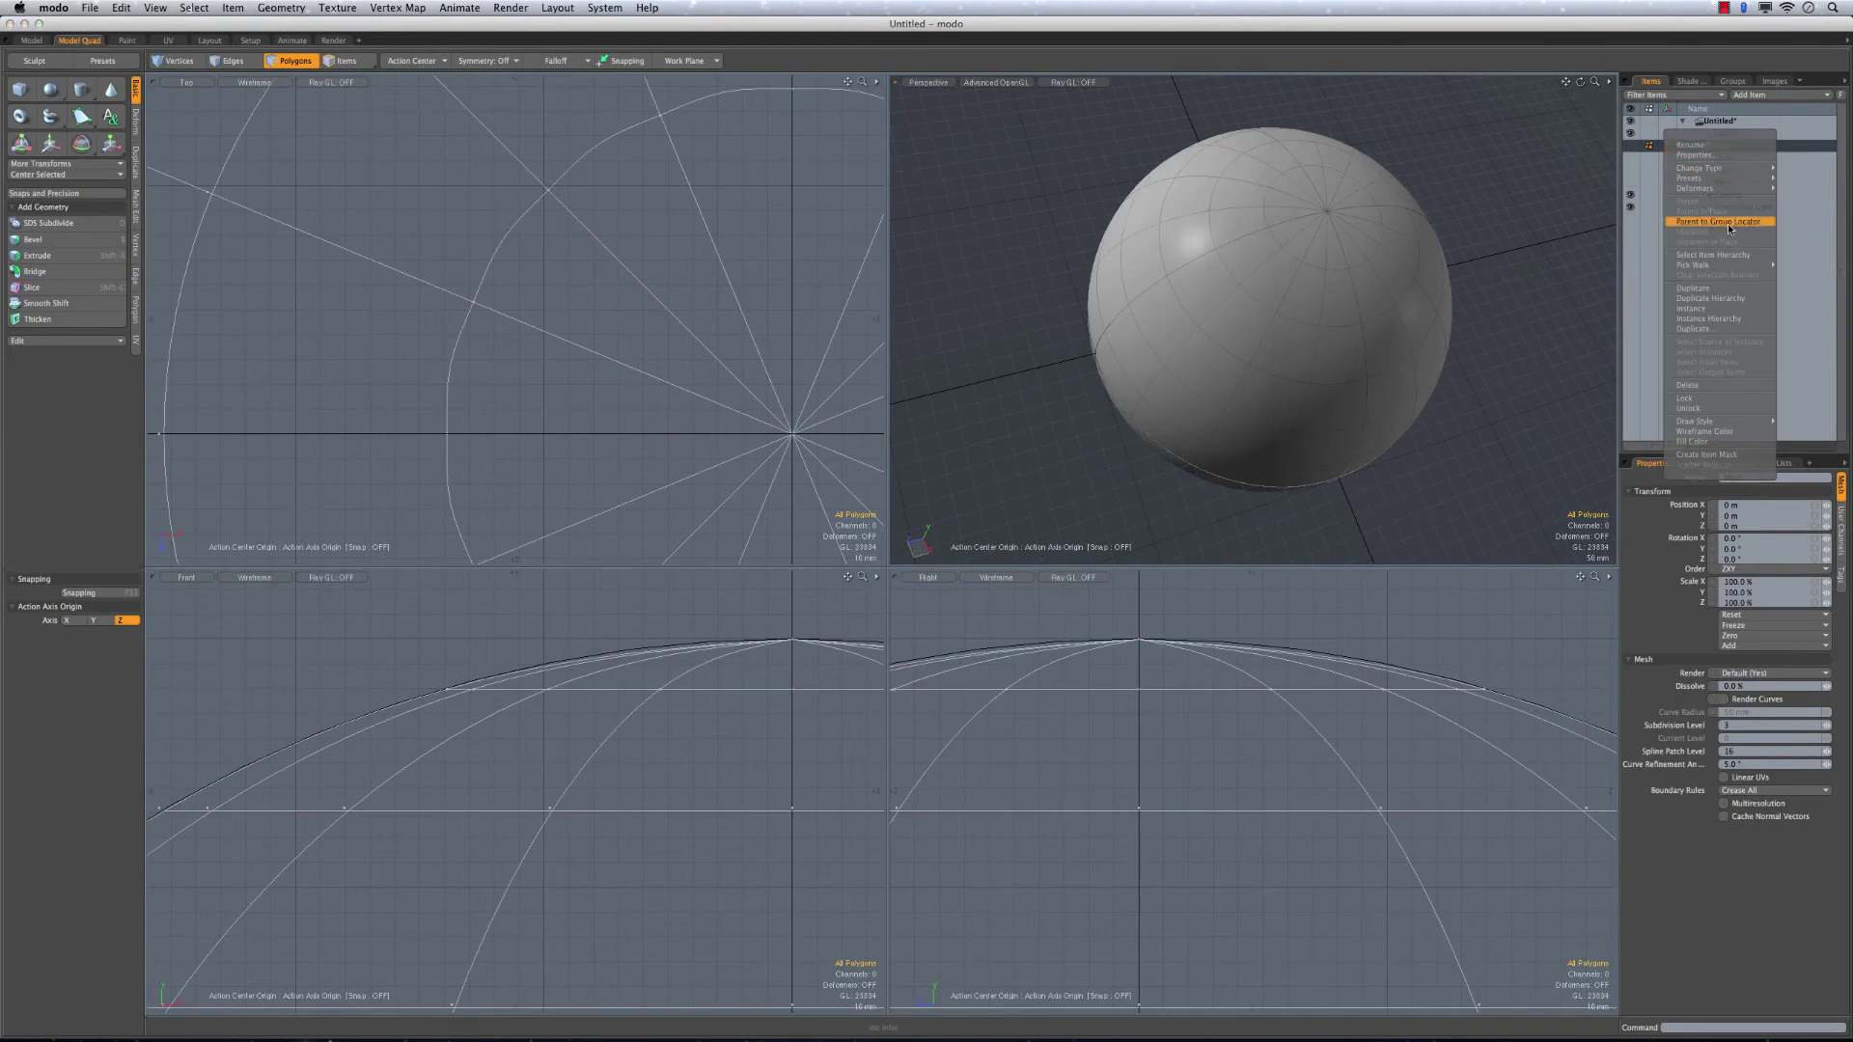
pyautogui.click(1709, 146)
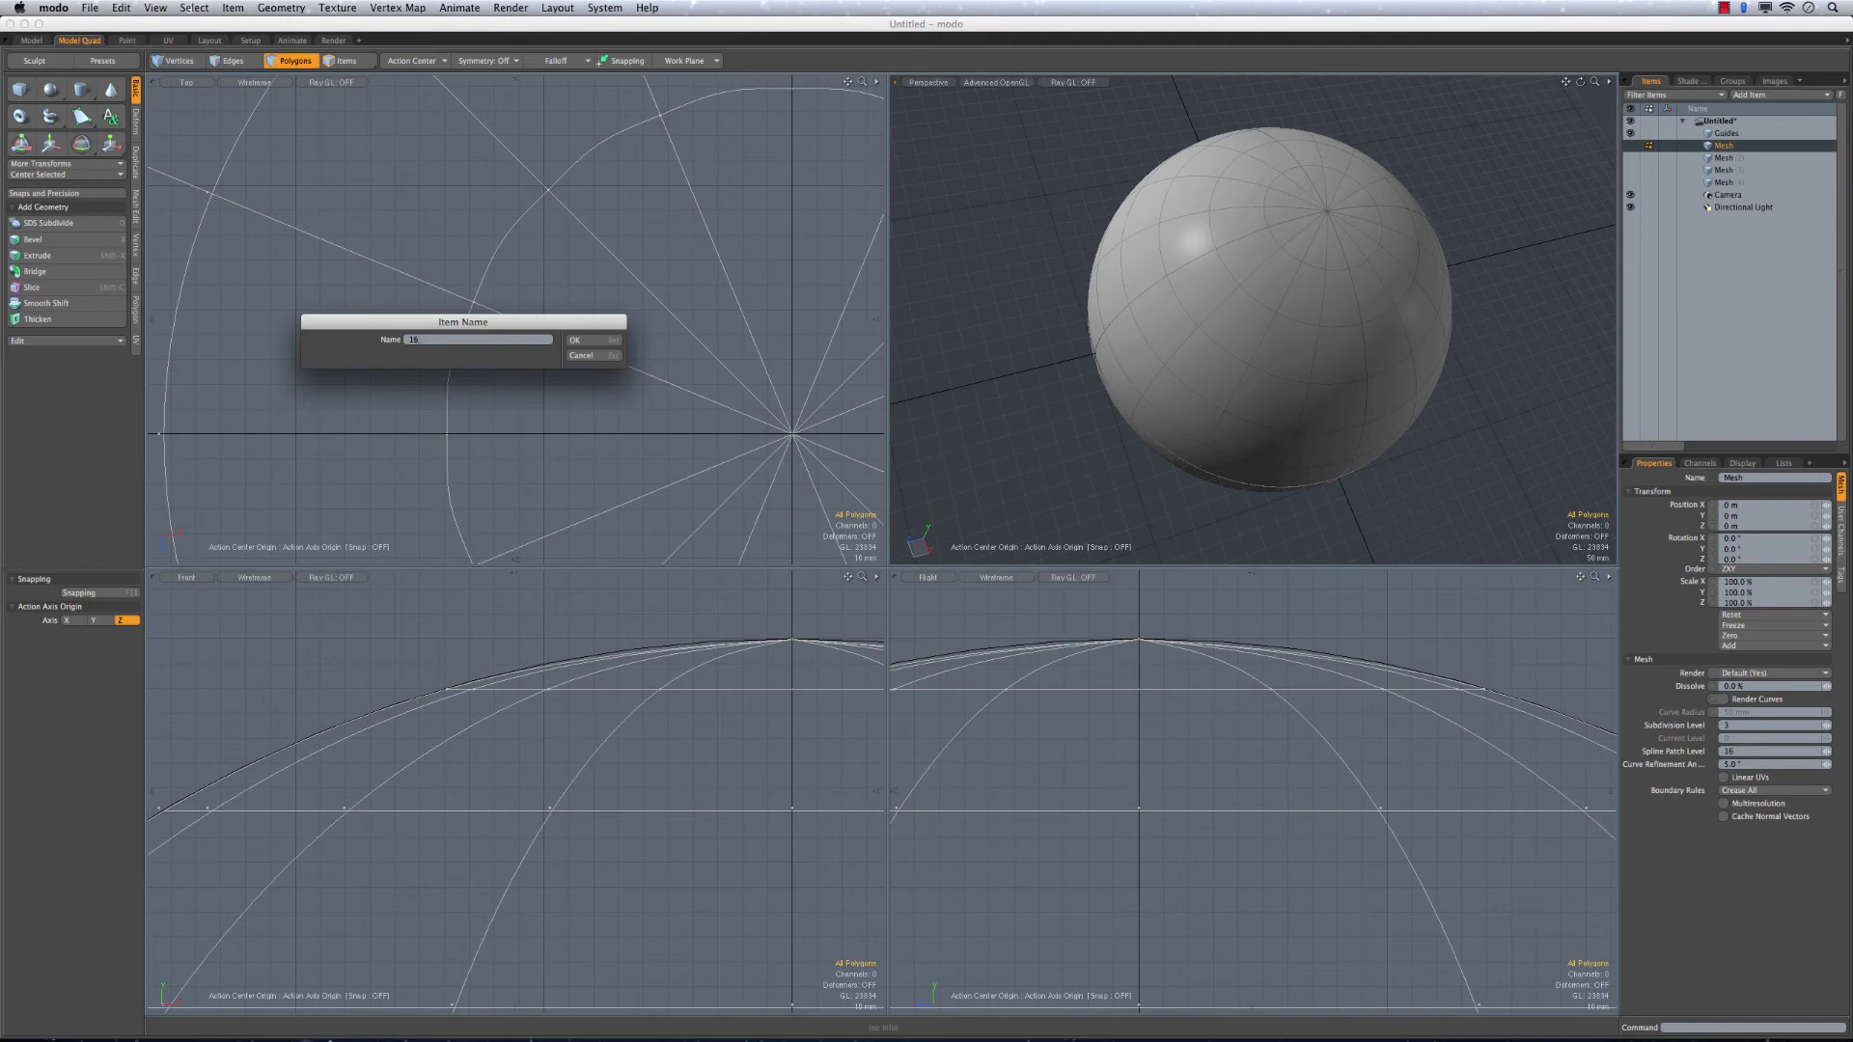
pyautogui.press('Return')
# Rename the second sphere mesh as 12_Side
pyautogui.click(1708, 158)
pyautogui.rightClick(1721, 161)
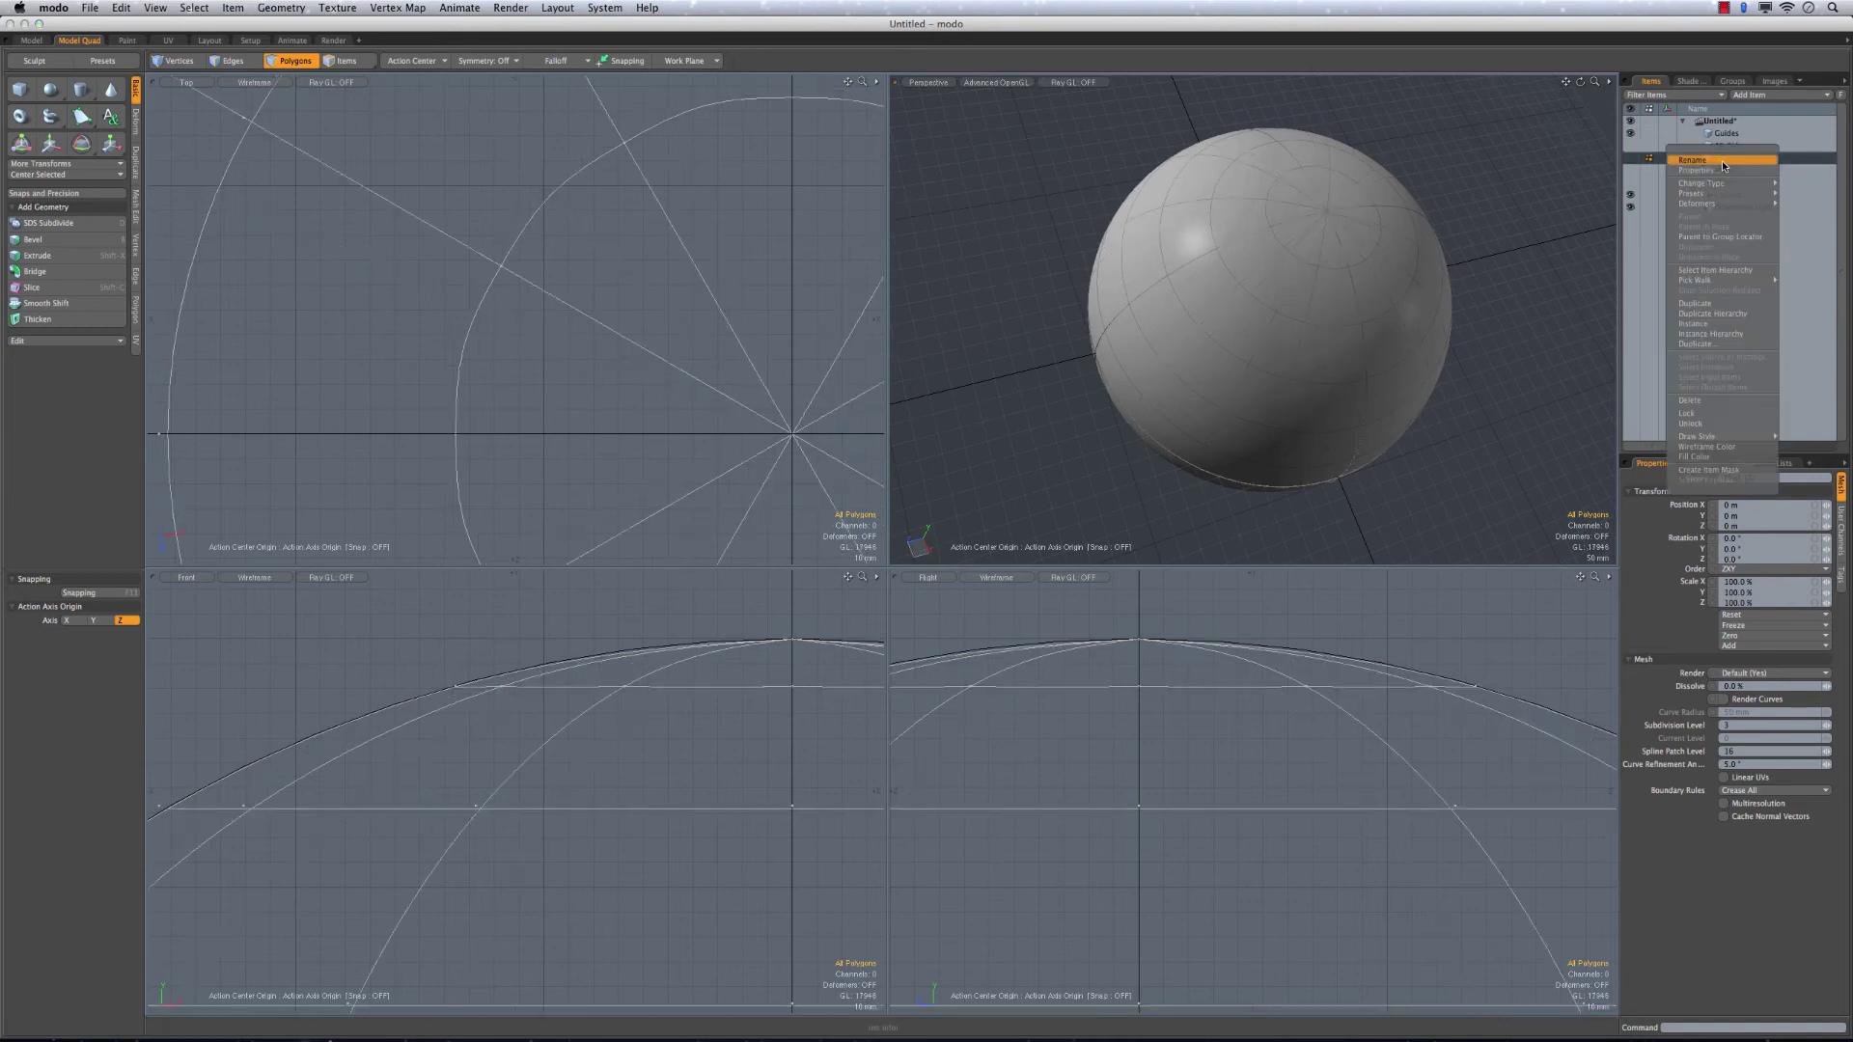
pyautogui.click(1721, 160)
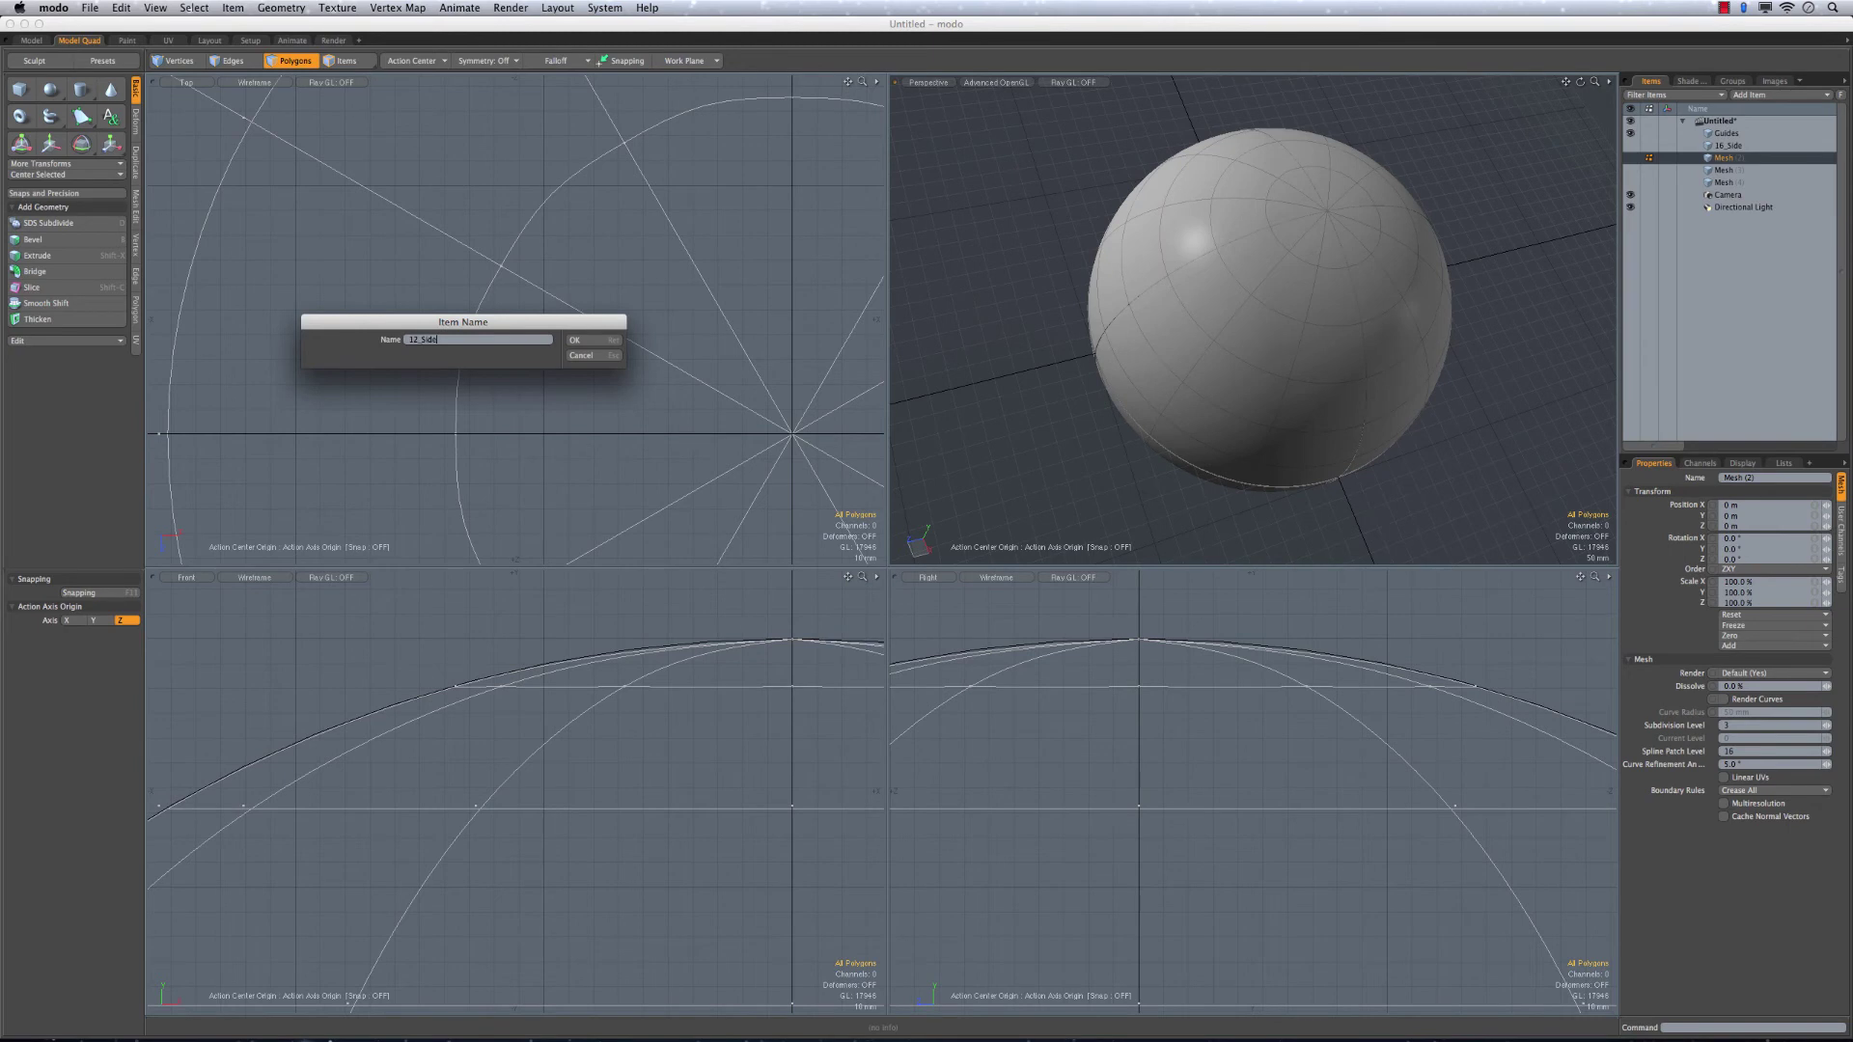
pyautogui.write('12_Side')
pyautogui.press('Return')
# Rename the third sphere mesh as 24_Side
pyautogui.click(1723, 170)
pyautogui.rightClick(1721, 170)
pyautogui.click(1718, 174)
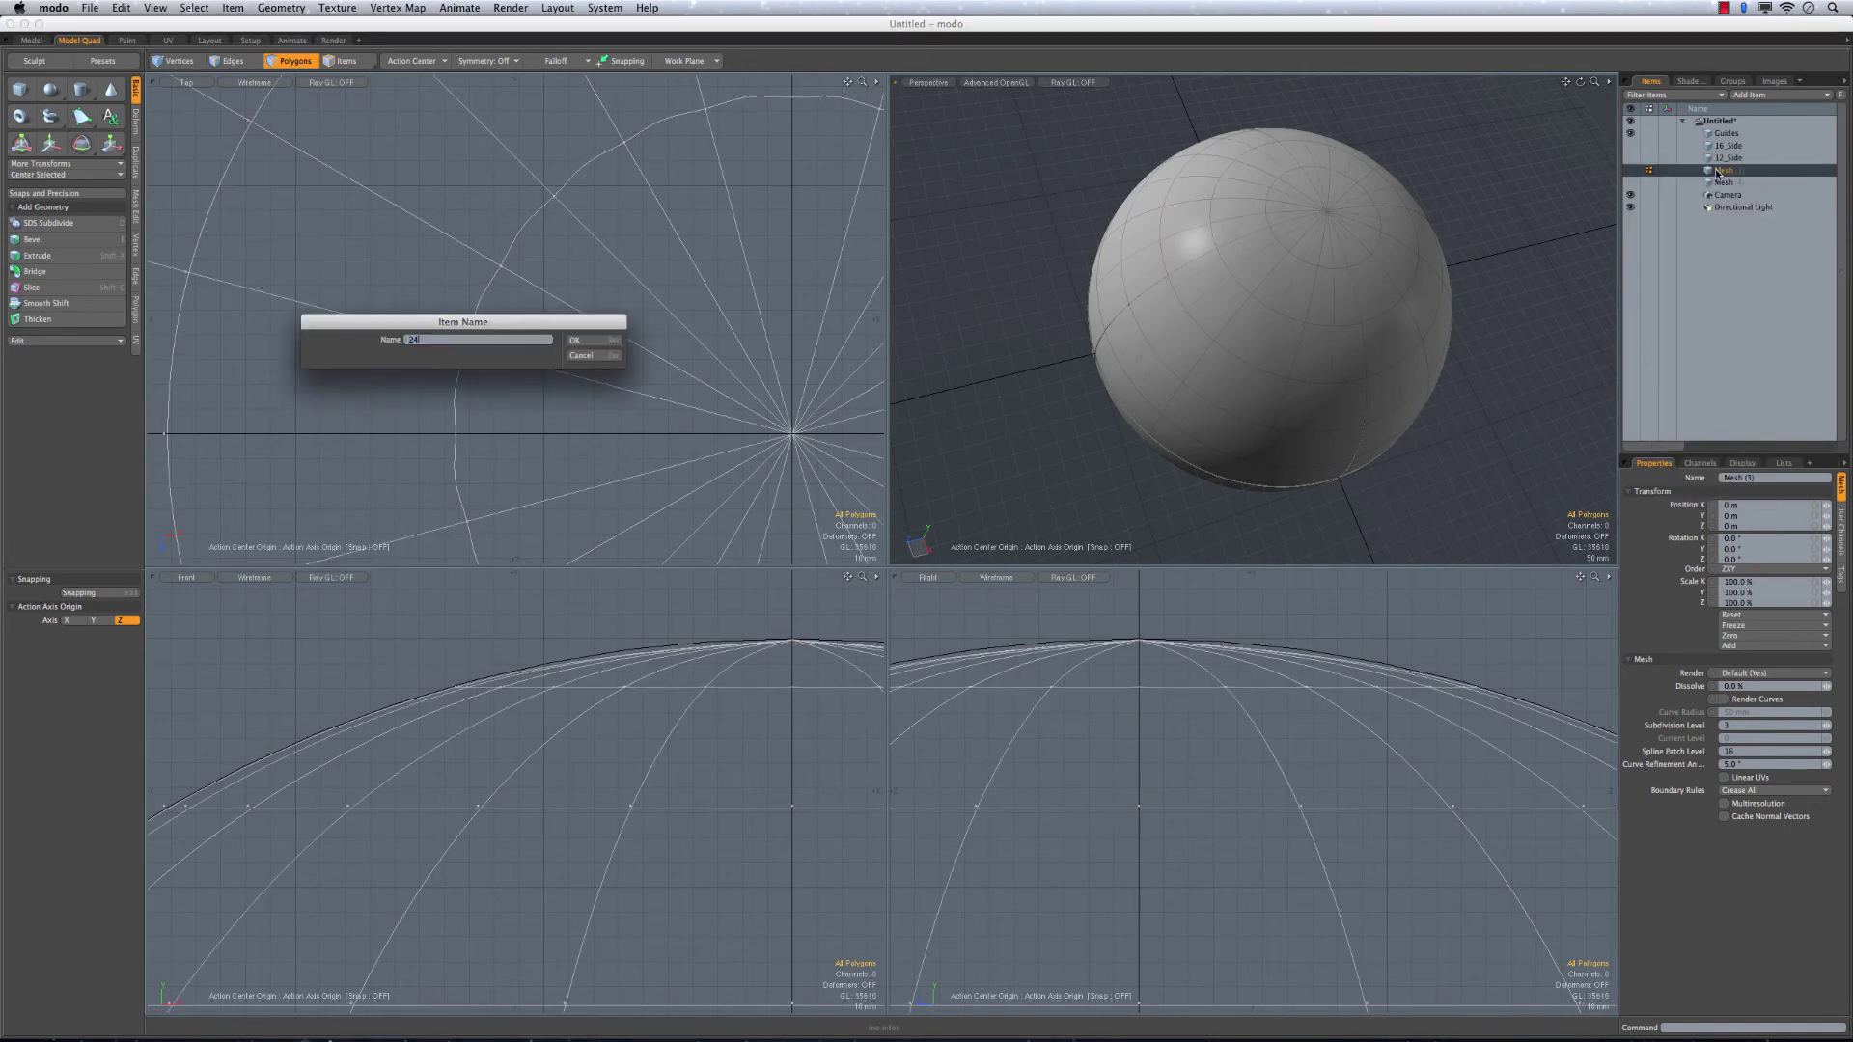
pyautogui.write('24_Side')
pyautogui.press('Return')
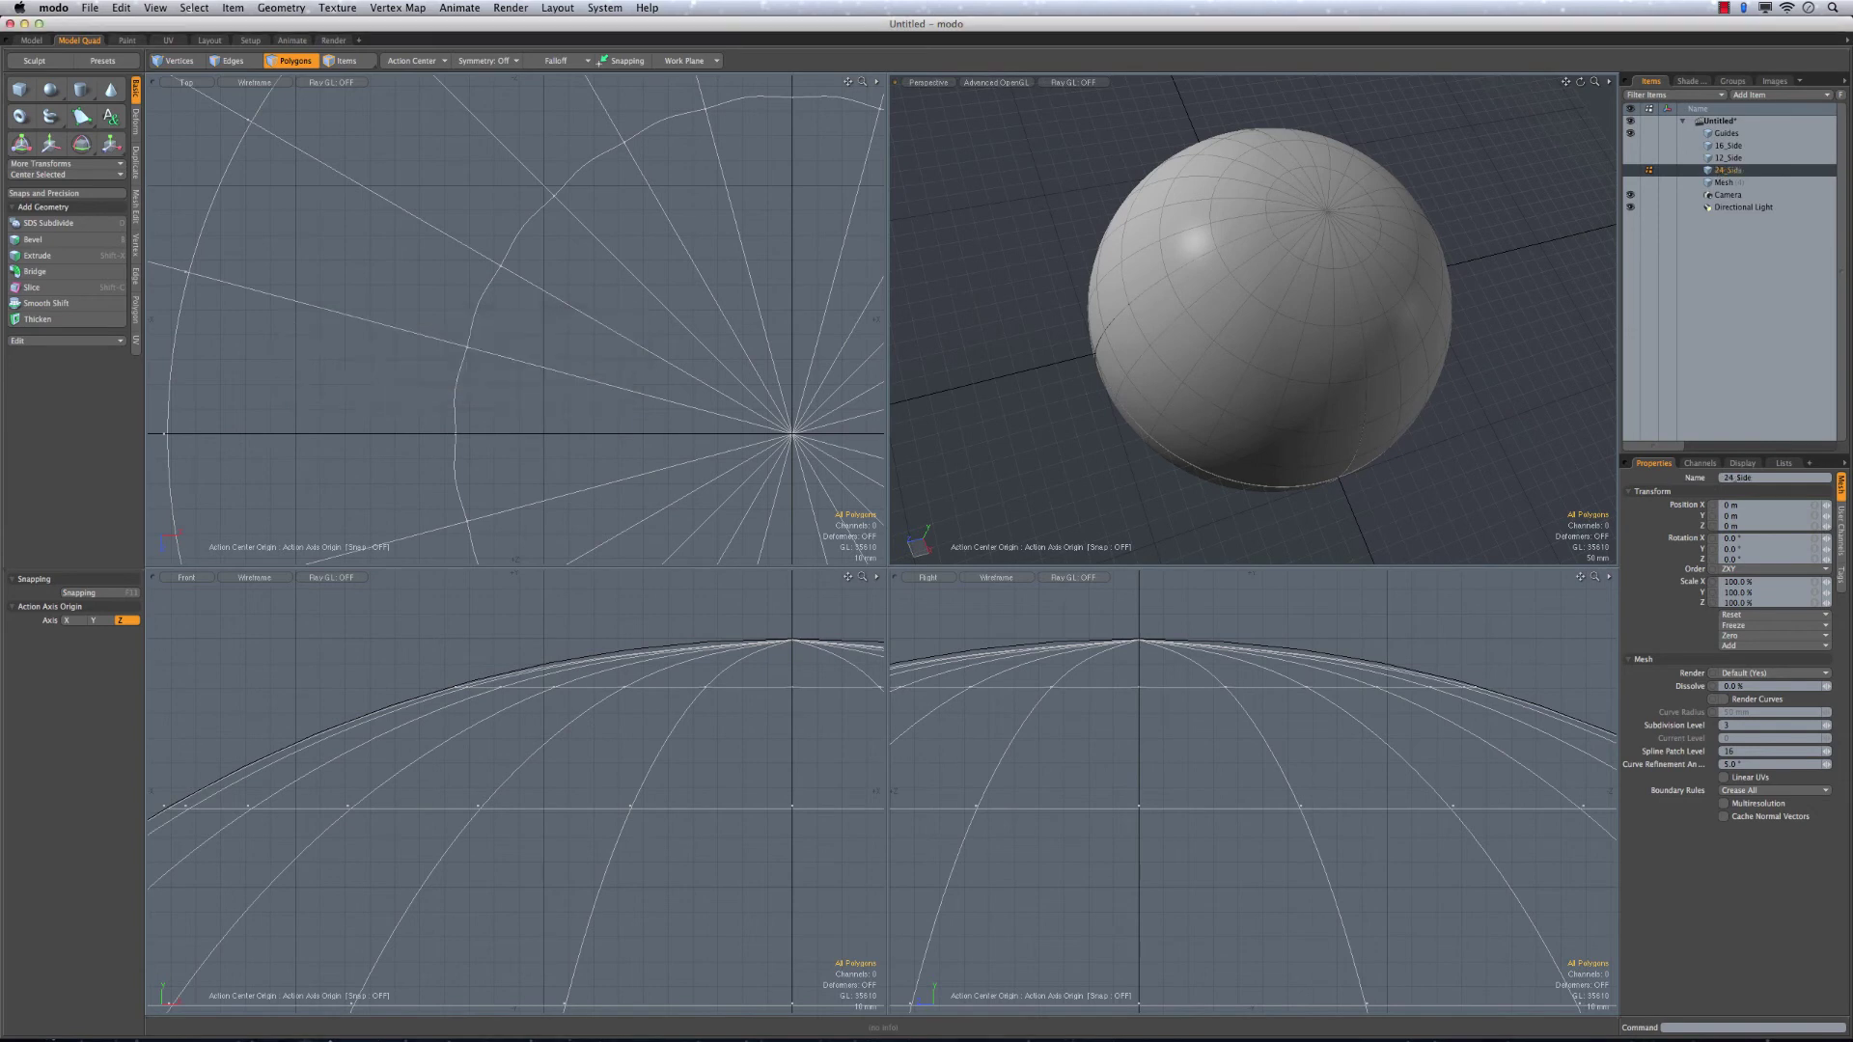
# Rename the fourth sphere mesh as 8_Side
pyautogui.click(1732, 183)
pyautogui.rightClick(1727, 182)
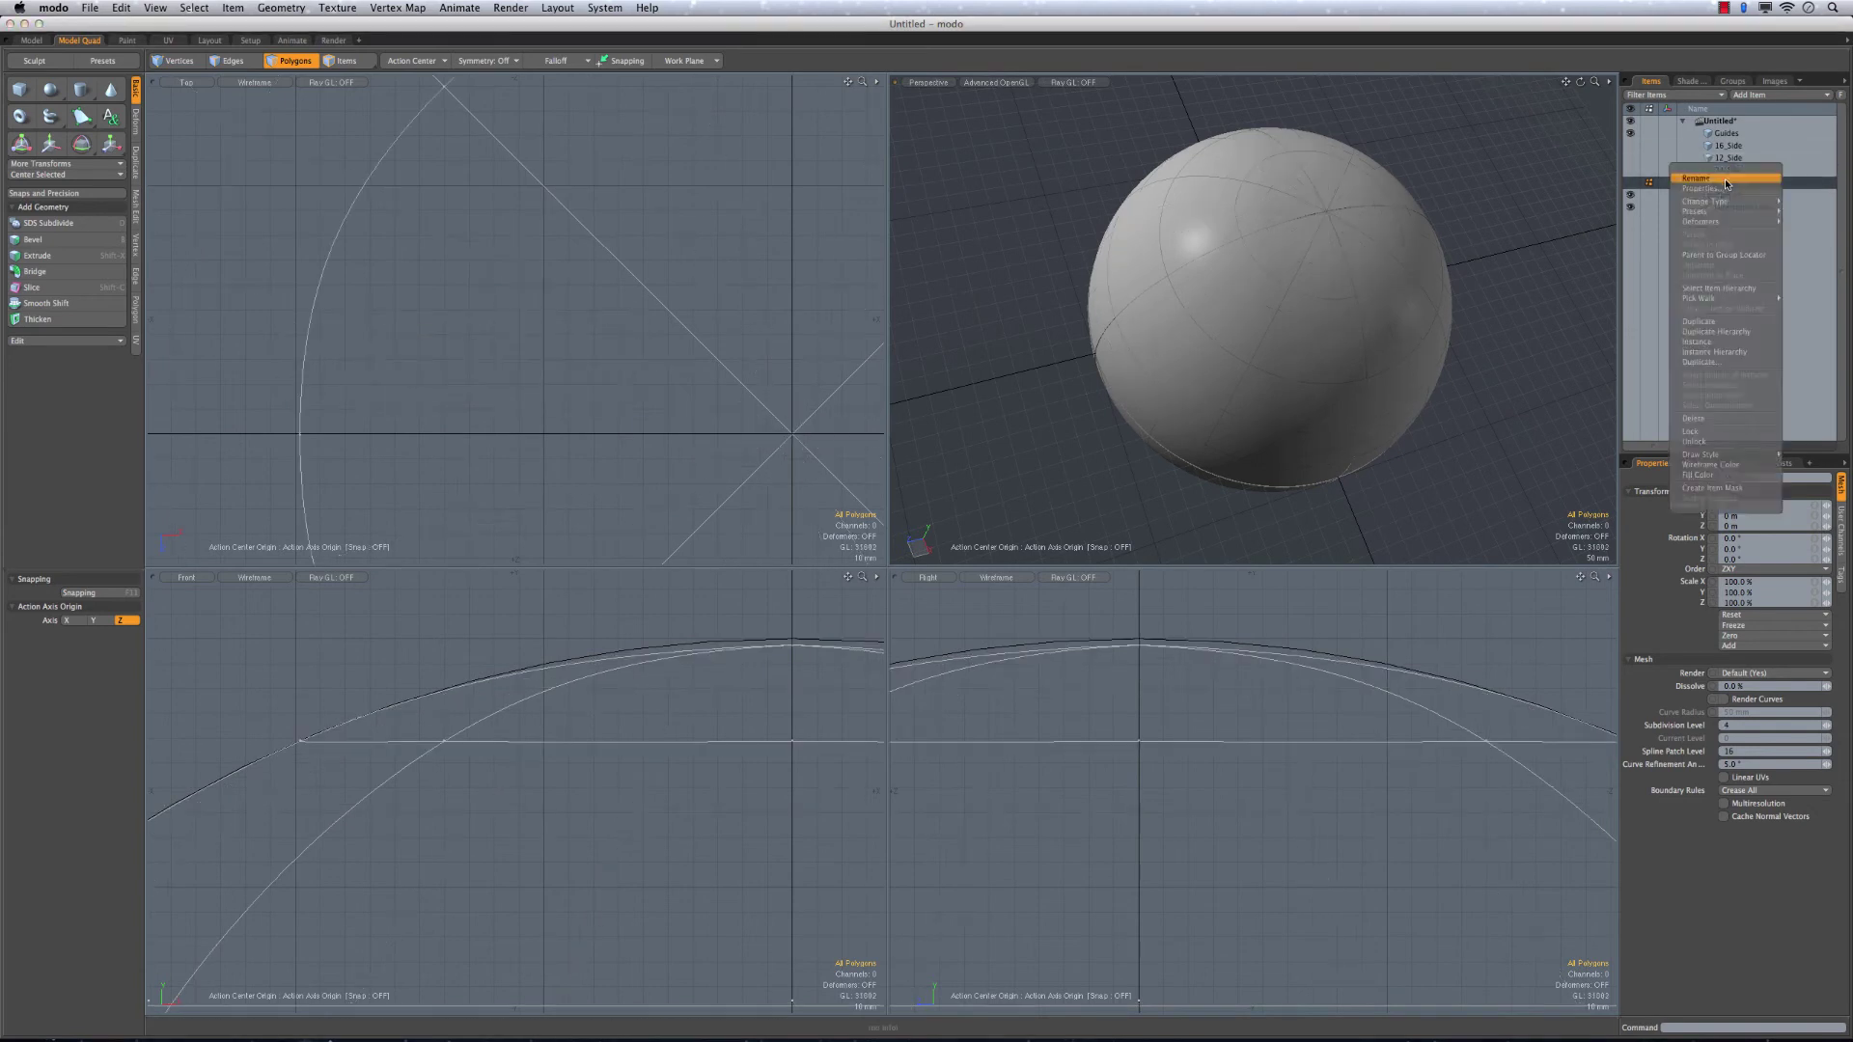
pyautogui.click(1725, 183)
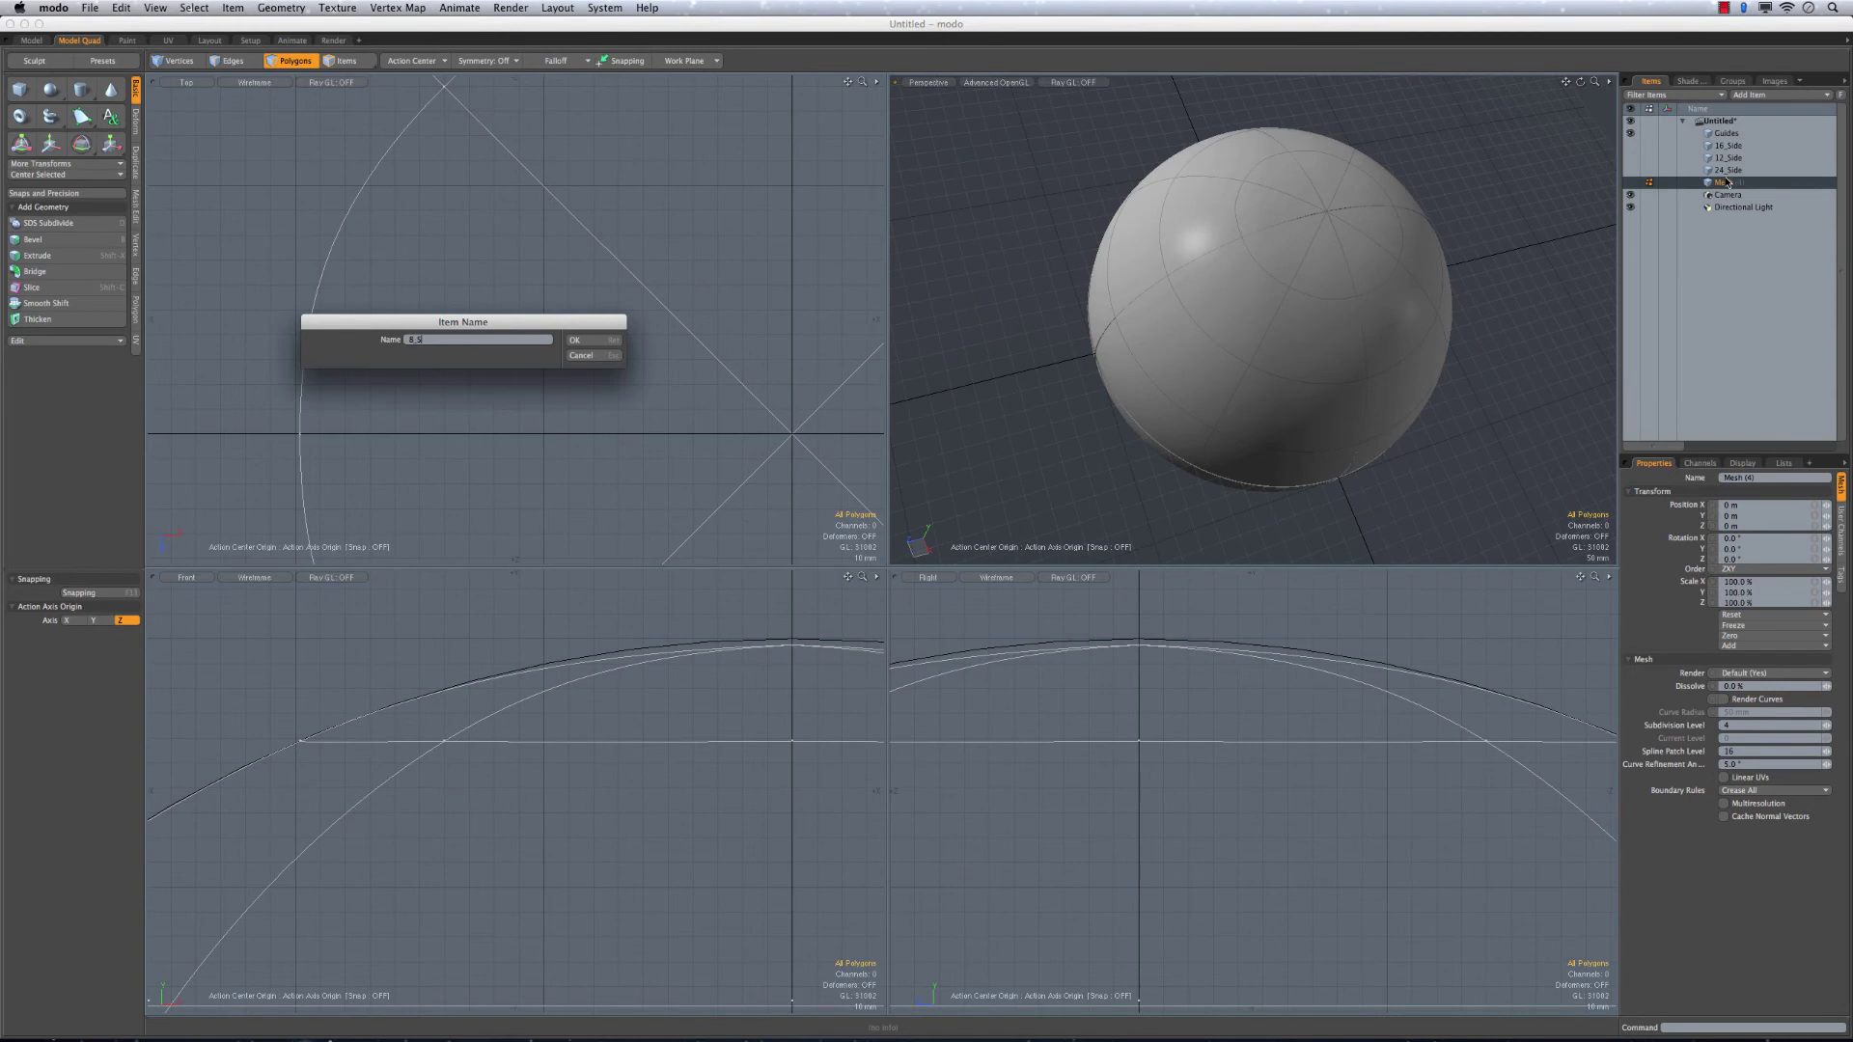
pyautogui.press('Return')
# Display the 24_Side sphere and examine its surface and pole from several angles against the guide circles
pyautogui.keyDown('alt'); pyautogui.moveTo(1279, 311); pyautogui.dragTo(1295, 301); pyautogui.keyUp('alt')
pyautogui.keyDown('alt'); pyautogui.moveTo(1453, 287); pyautogui.dragTo(1363, 308); pyautogui.keyUp('alt')
pyautogui.click(1724, 171)
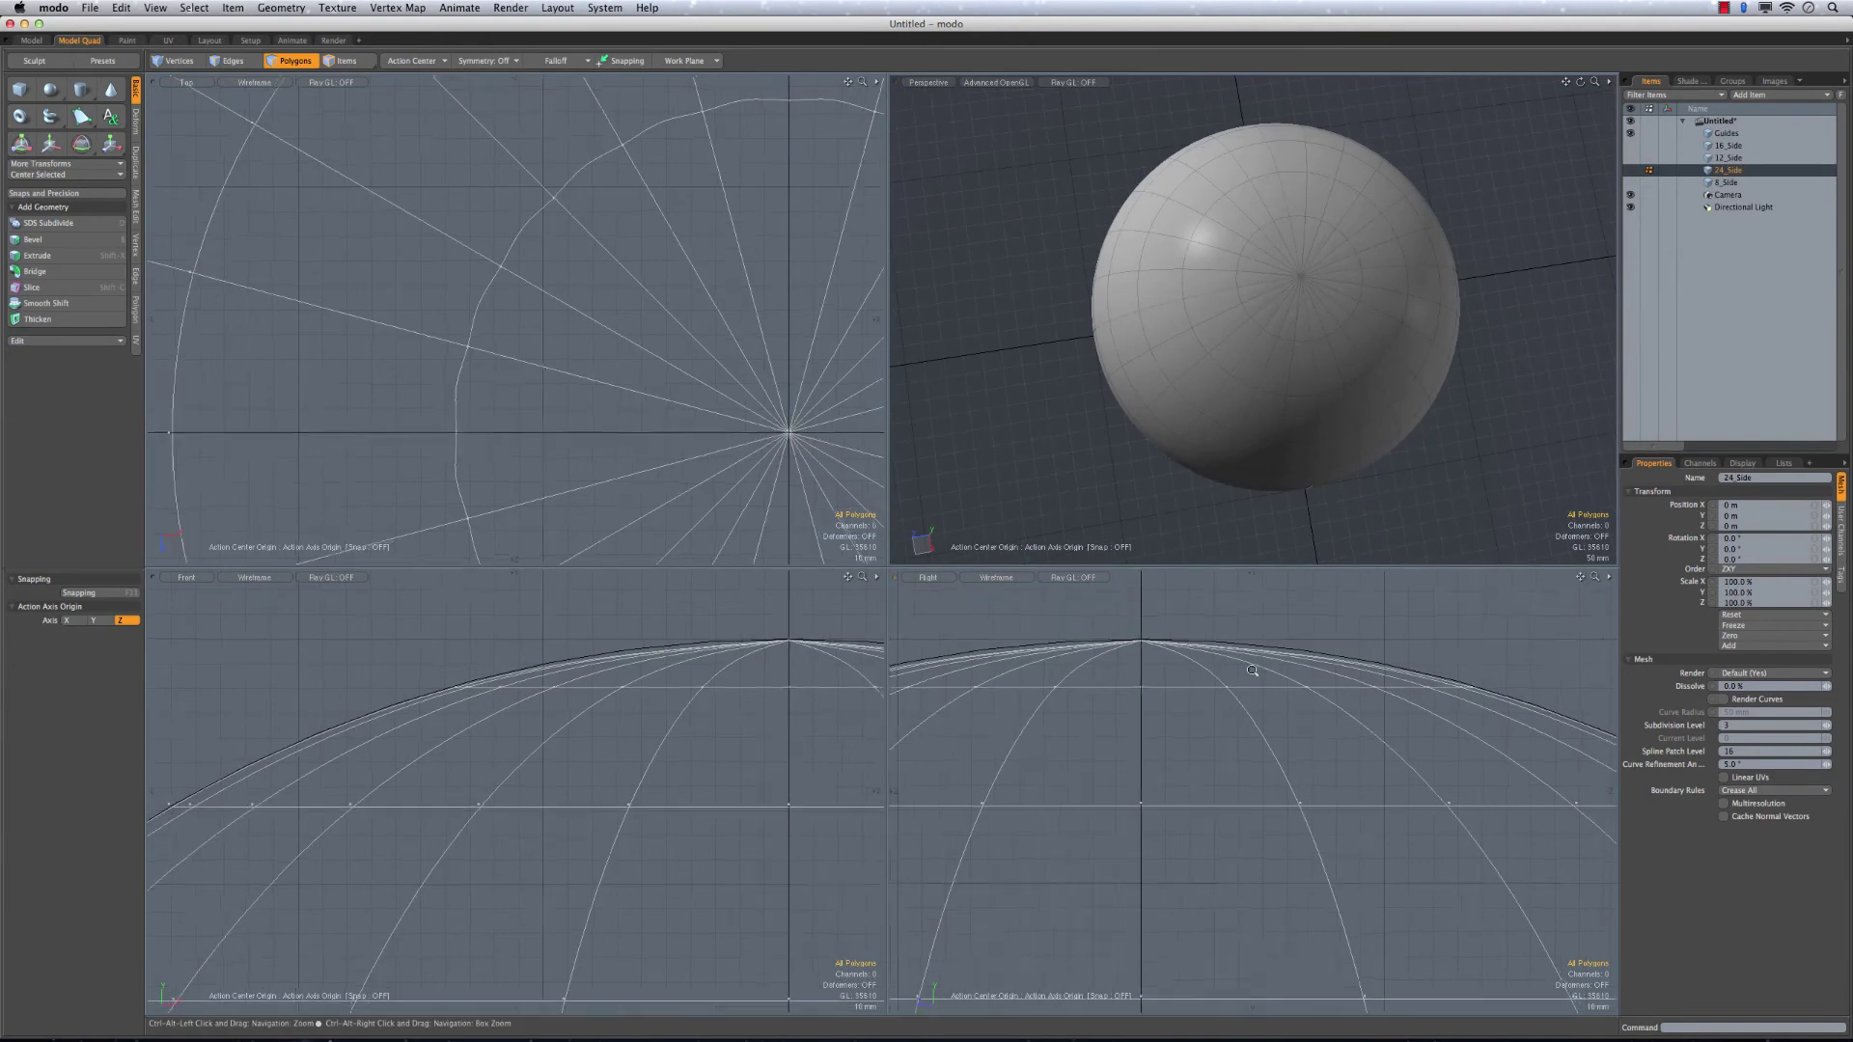
pyautogui.keyDown('ctrl'); pyautogui.keyDown('alt'); pyautogui.moveTo(1263, 669); pyautogui.dragTo(1245, 676); pyautogui.keyUp('alt'); pyautogui.keyUp('ctrl')
pyautogui.moveTo(1261, 447)
pyautogui.keyDown('alt'); pyautogui.mouseDown()
pyautogui.moveTo(1359, 253)
pyautogui.moveTo(1263, 305)
pyautogui.moveTo(1139, 226)
pyautogui.moveTo(1211, 295)
pyautogui.moveTo(1249, 261)
pyautogui.moveTo(1243, 303)
pyautogui.moveTo(1292, 290)
pyautogui.moveTo(1260, 256)
pyautogui.mouseUp(); pyautogui.keyUp('alt')
pyautogui.keyDown('ctrl'); pyautogui.keyDown('alt'); pyautogui.moveTo(1259, 256); pyautogui.dragTo(1294, 297); pyautogui.keyUp('alt'); pyautogui.keyUp('ctrl')
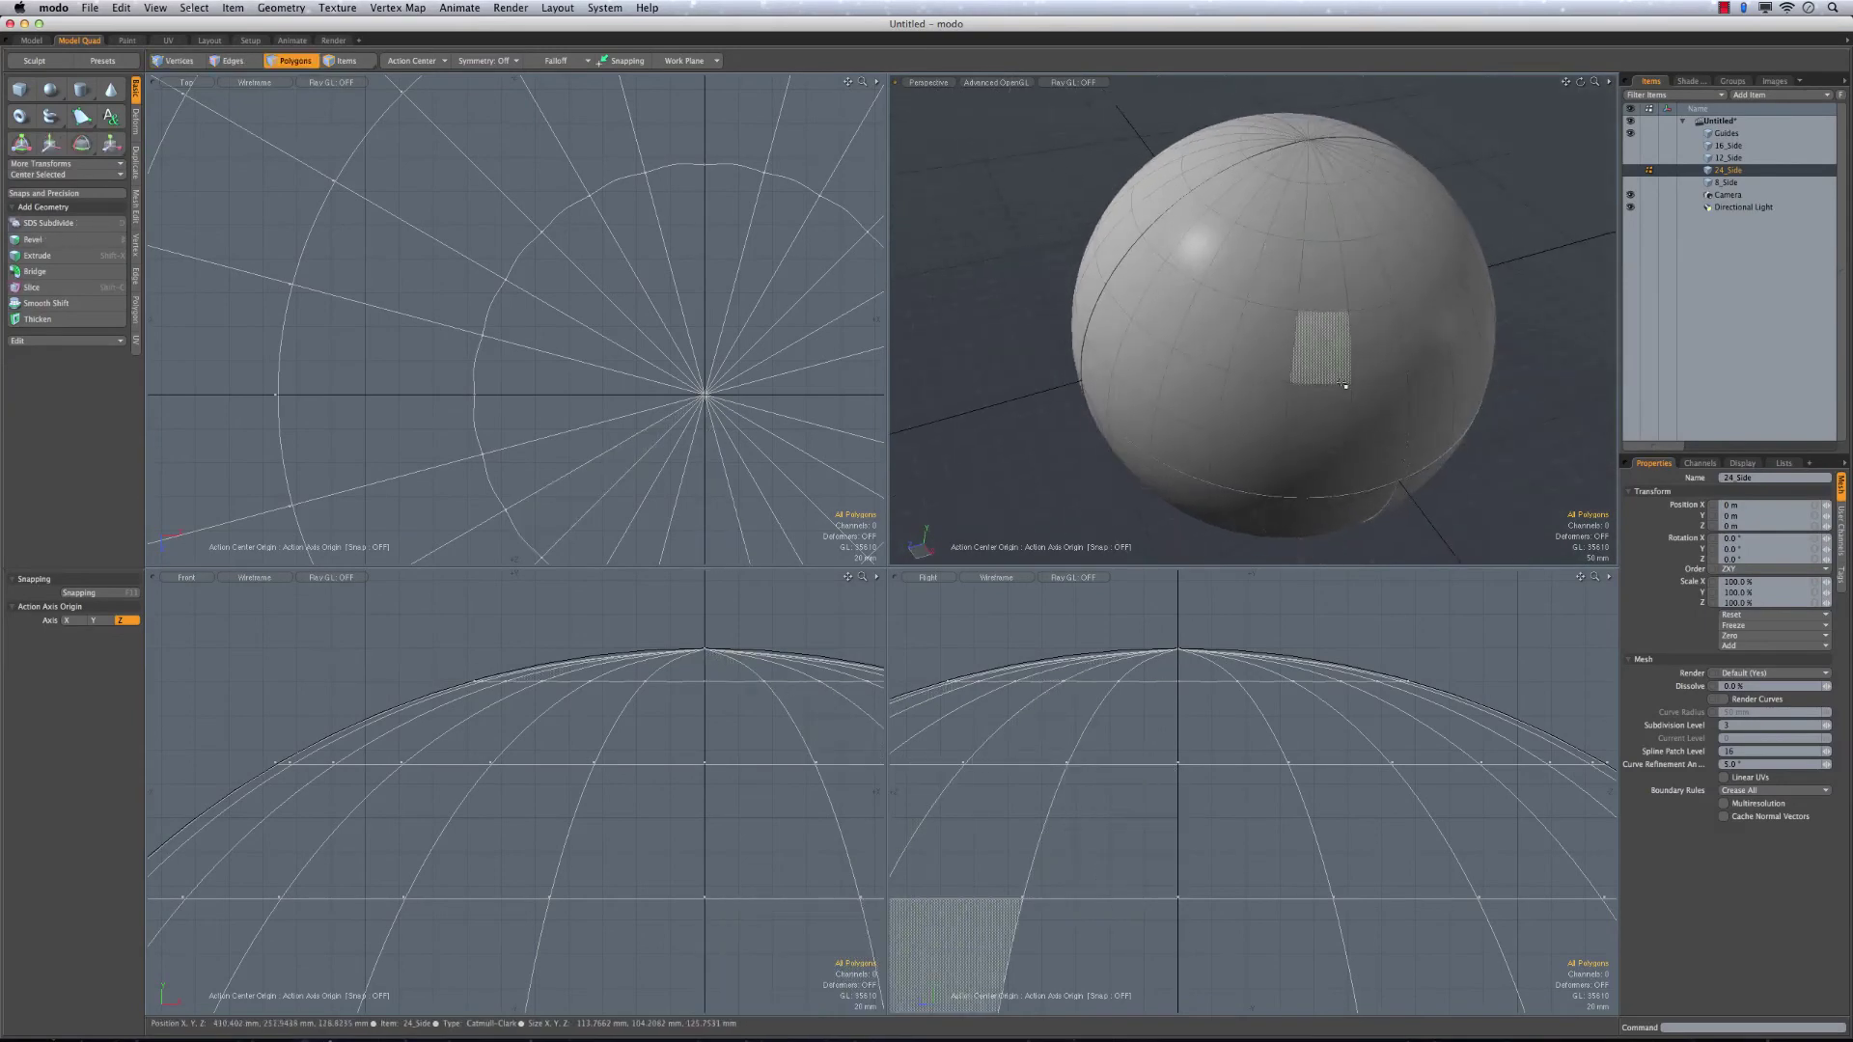
pyautogui.keyDown('alt'); pyautogui.moveTo(1280, 419); pyautogui.dragTo(1269, 367); pyautogui.keyUp('alt')
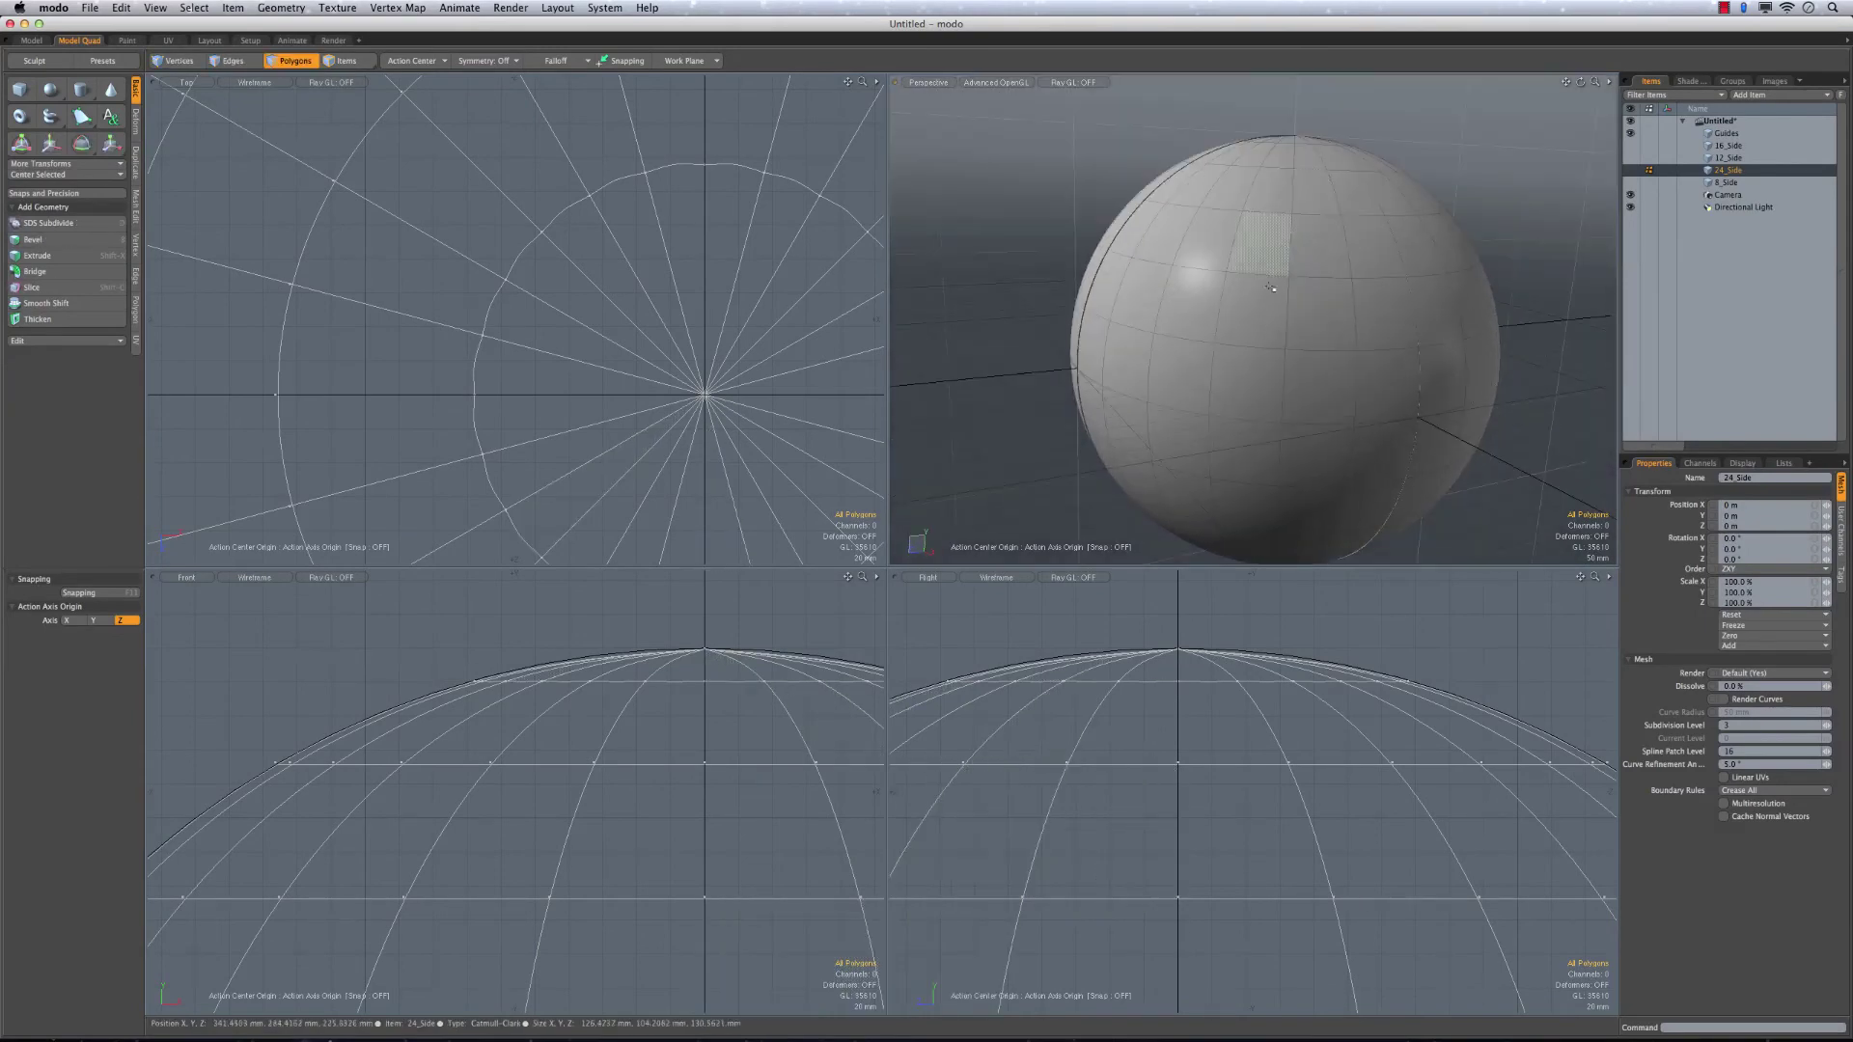
pyautogui.keyDown('alt'); pyautogui.moveTo(1264, 270); pyautogui.dragTo(1258, 422); pyautogui.keyUp('alt')
pyautogui.keyDown('alt'); pyautogui.moveTo(1268, 277); pyautogui.dragTo(1336, 284); pyautogui.keyUp('alt')
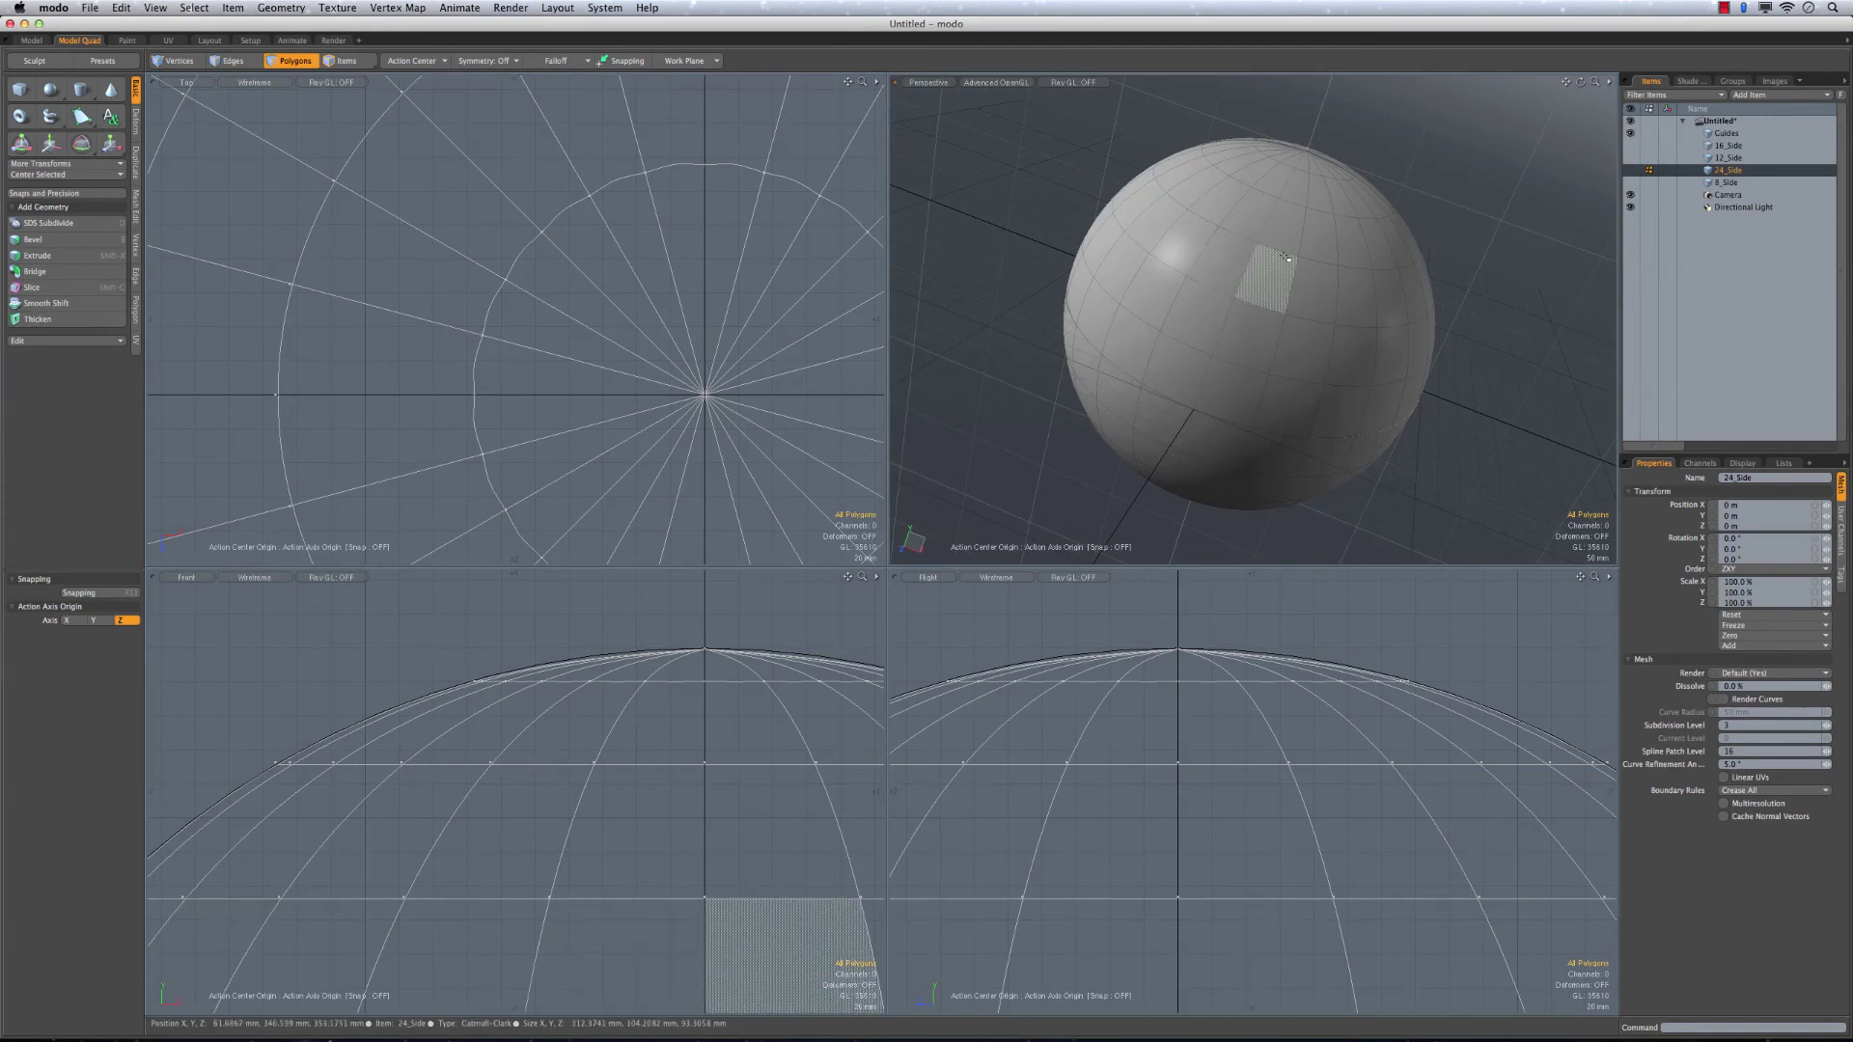
pyautogui.keyDown('alt'); pyautogui.moveTo(1254, 261); pyautogui.dragTo(1294, 154); pyautogui.keyUp('alt')
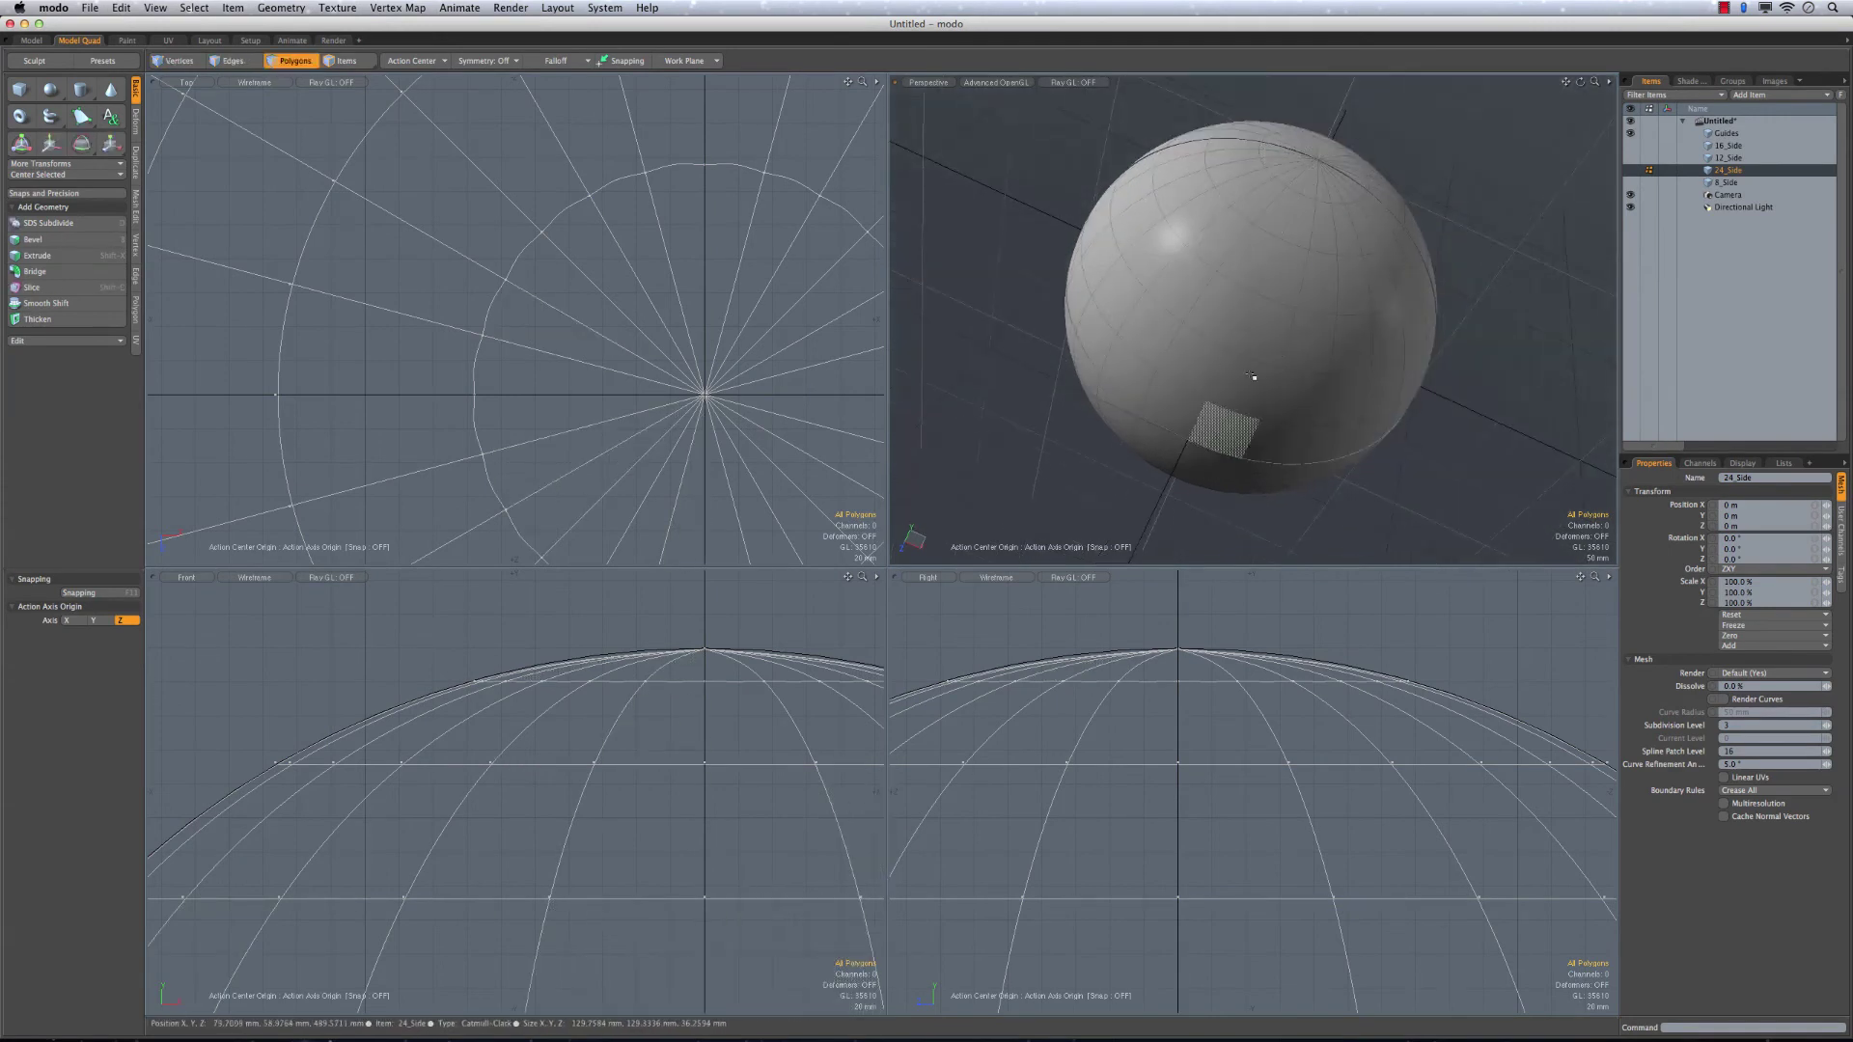
pyautogui.keyDown('alt'); pyautogui.moveTo(1264, 349); pyautogui.dragTo(1277, 294); pyautogui.keyUp('alt')
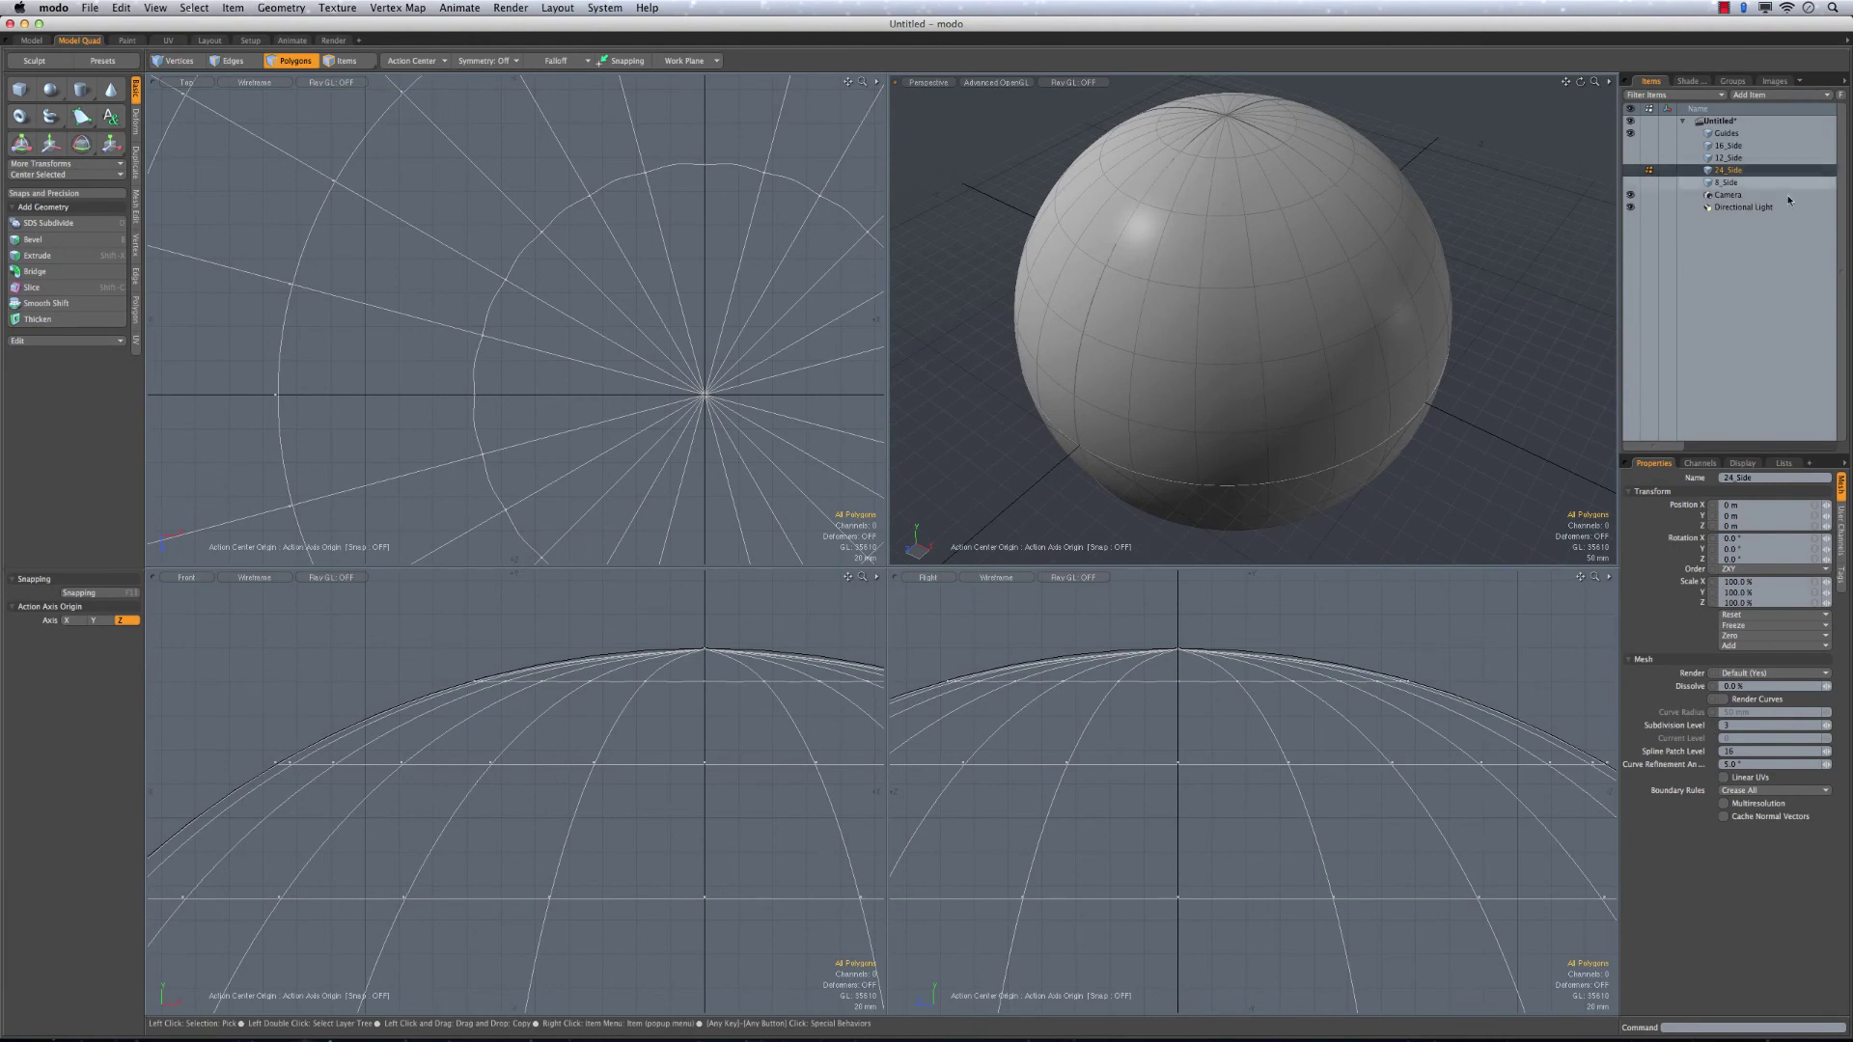
# Compare the 16_Side, 12_Side, 24_Side and 8_Side spheres by displaying them one after another
pyautogui.click(1732, 146)
pyautogui.click(1730, 158)
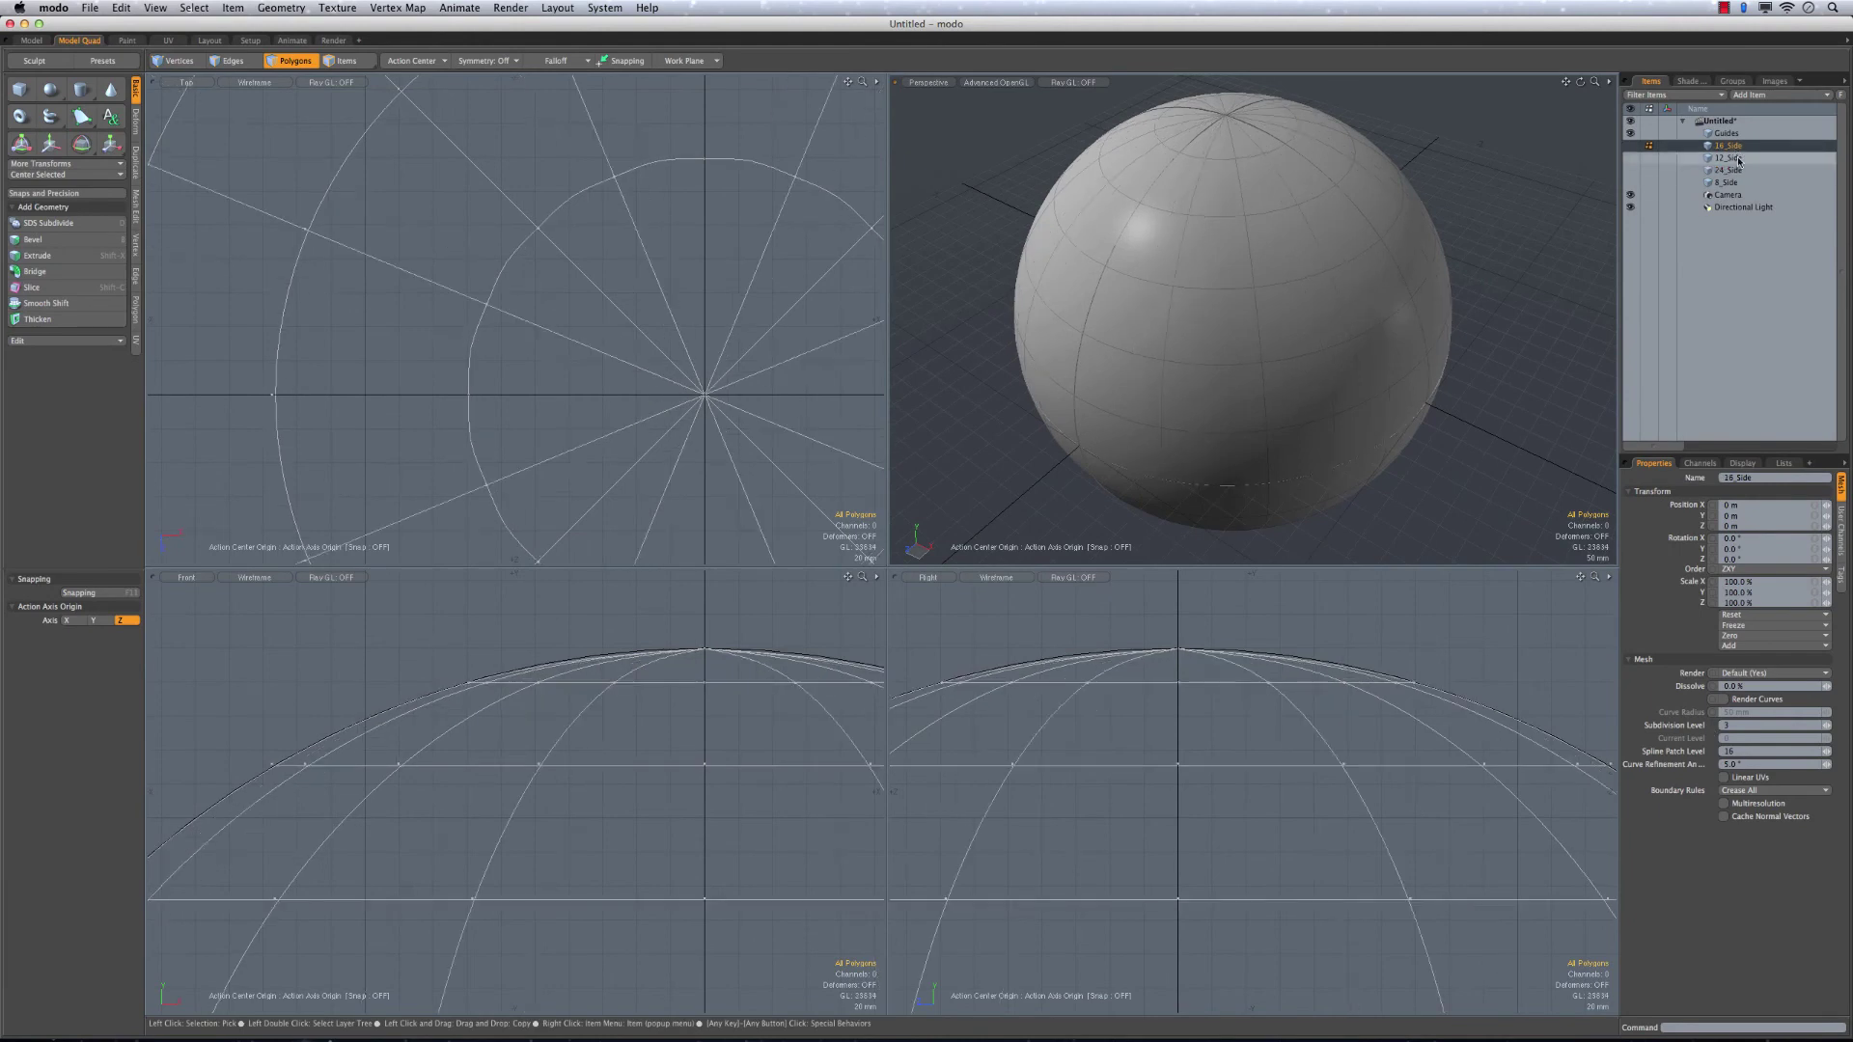
pyautogui.click(1728, 170)
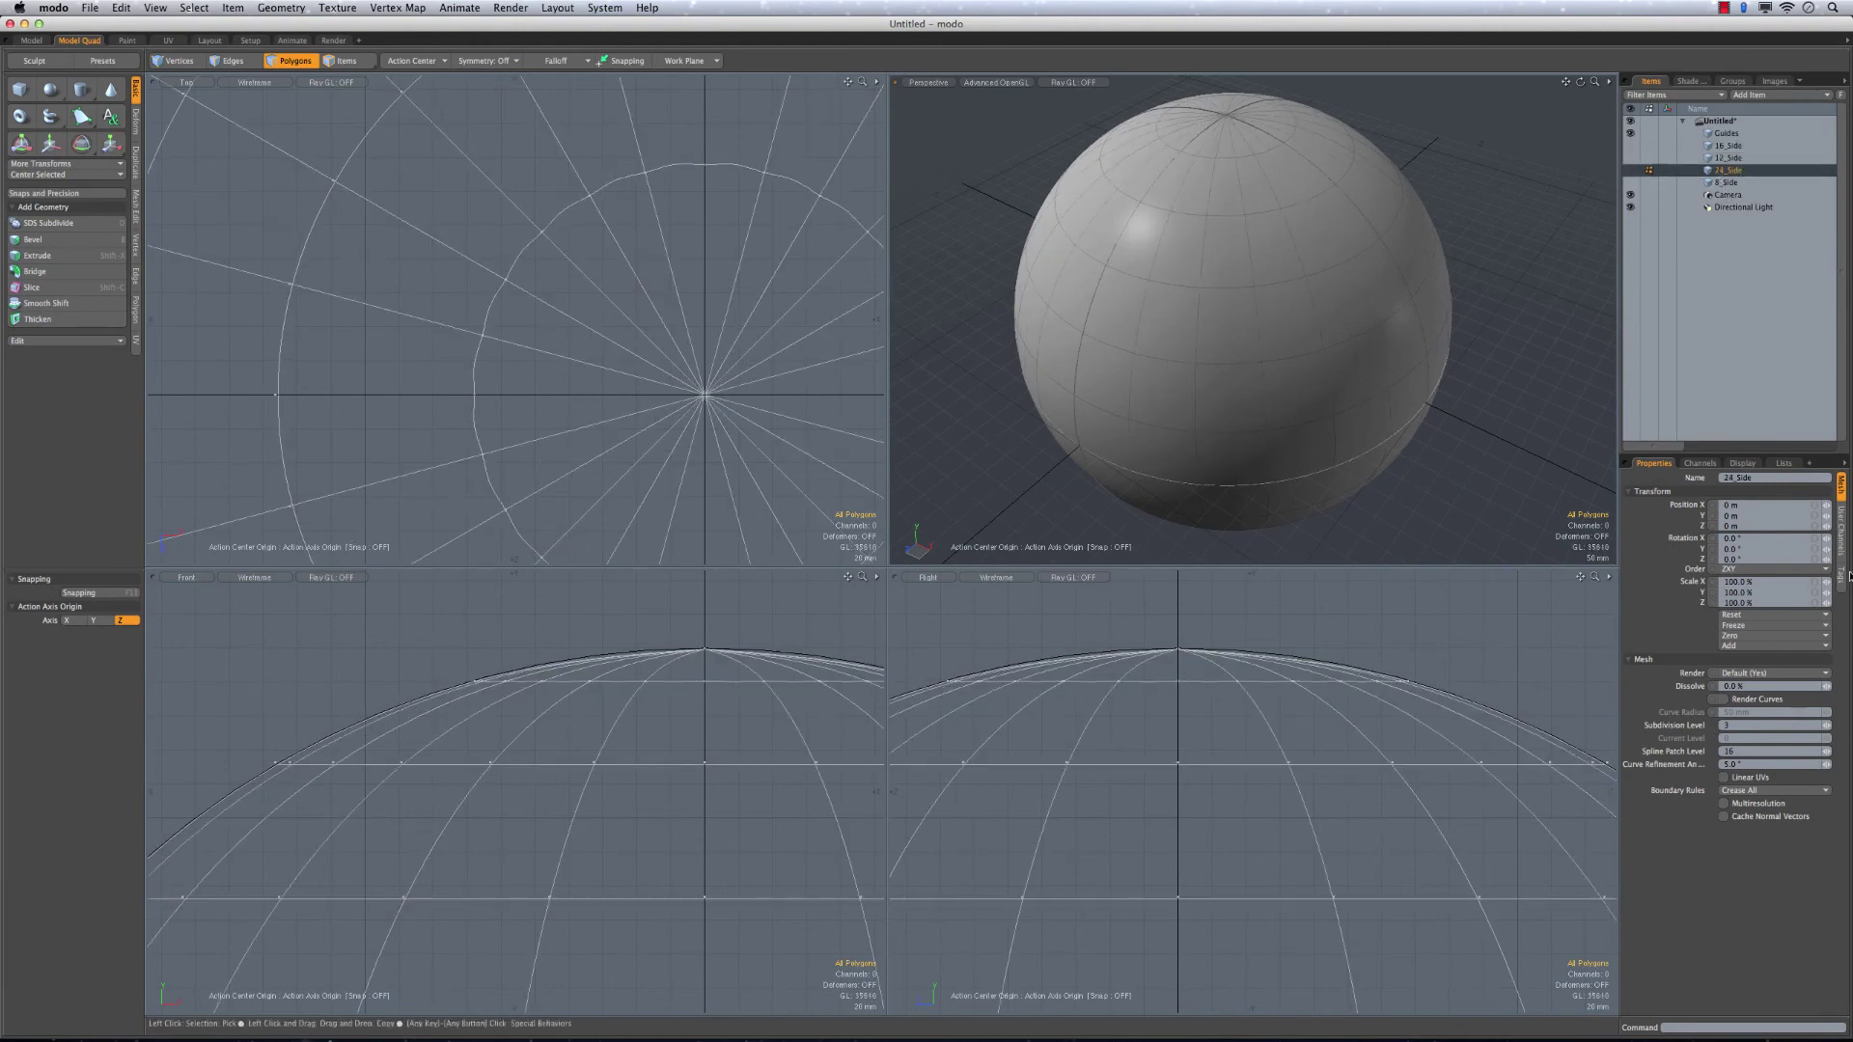
pyautogui.click(1825, 728)
pyautogui.click(1680, 183)
pyautogui.keyDown('alt'); pyautogui.moveTo(1230, 365); pyautogui.dragTo(1298, 304); pyautogui.keyUp('alt')
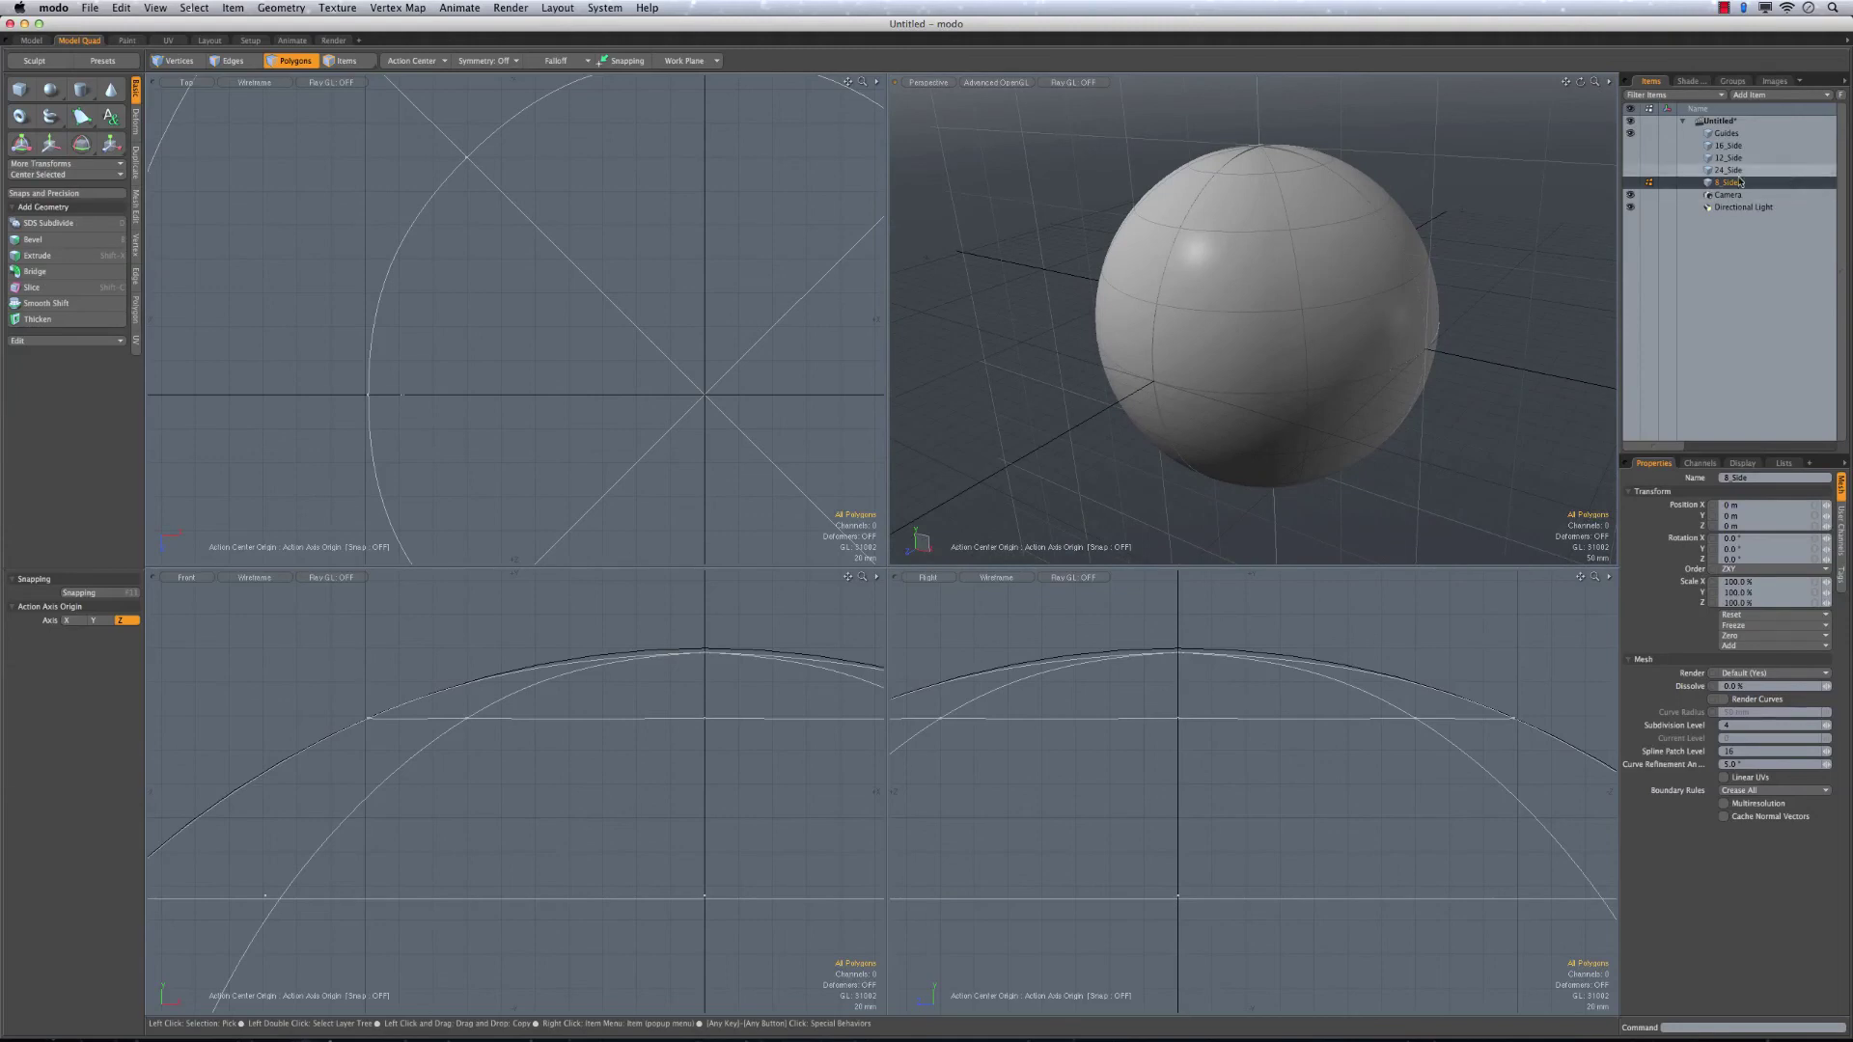
# Parent the four sphere meshes to a group locator and name the group Sphere_Templates
pyautogui.keyDown('shift'); pyautogui.click(1734, 147); pyautogui.keyUp('shift')
pyautogui.rightClick(1734, 149)
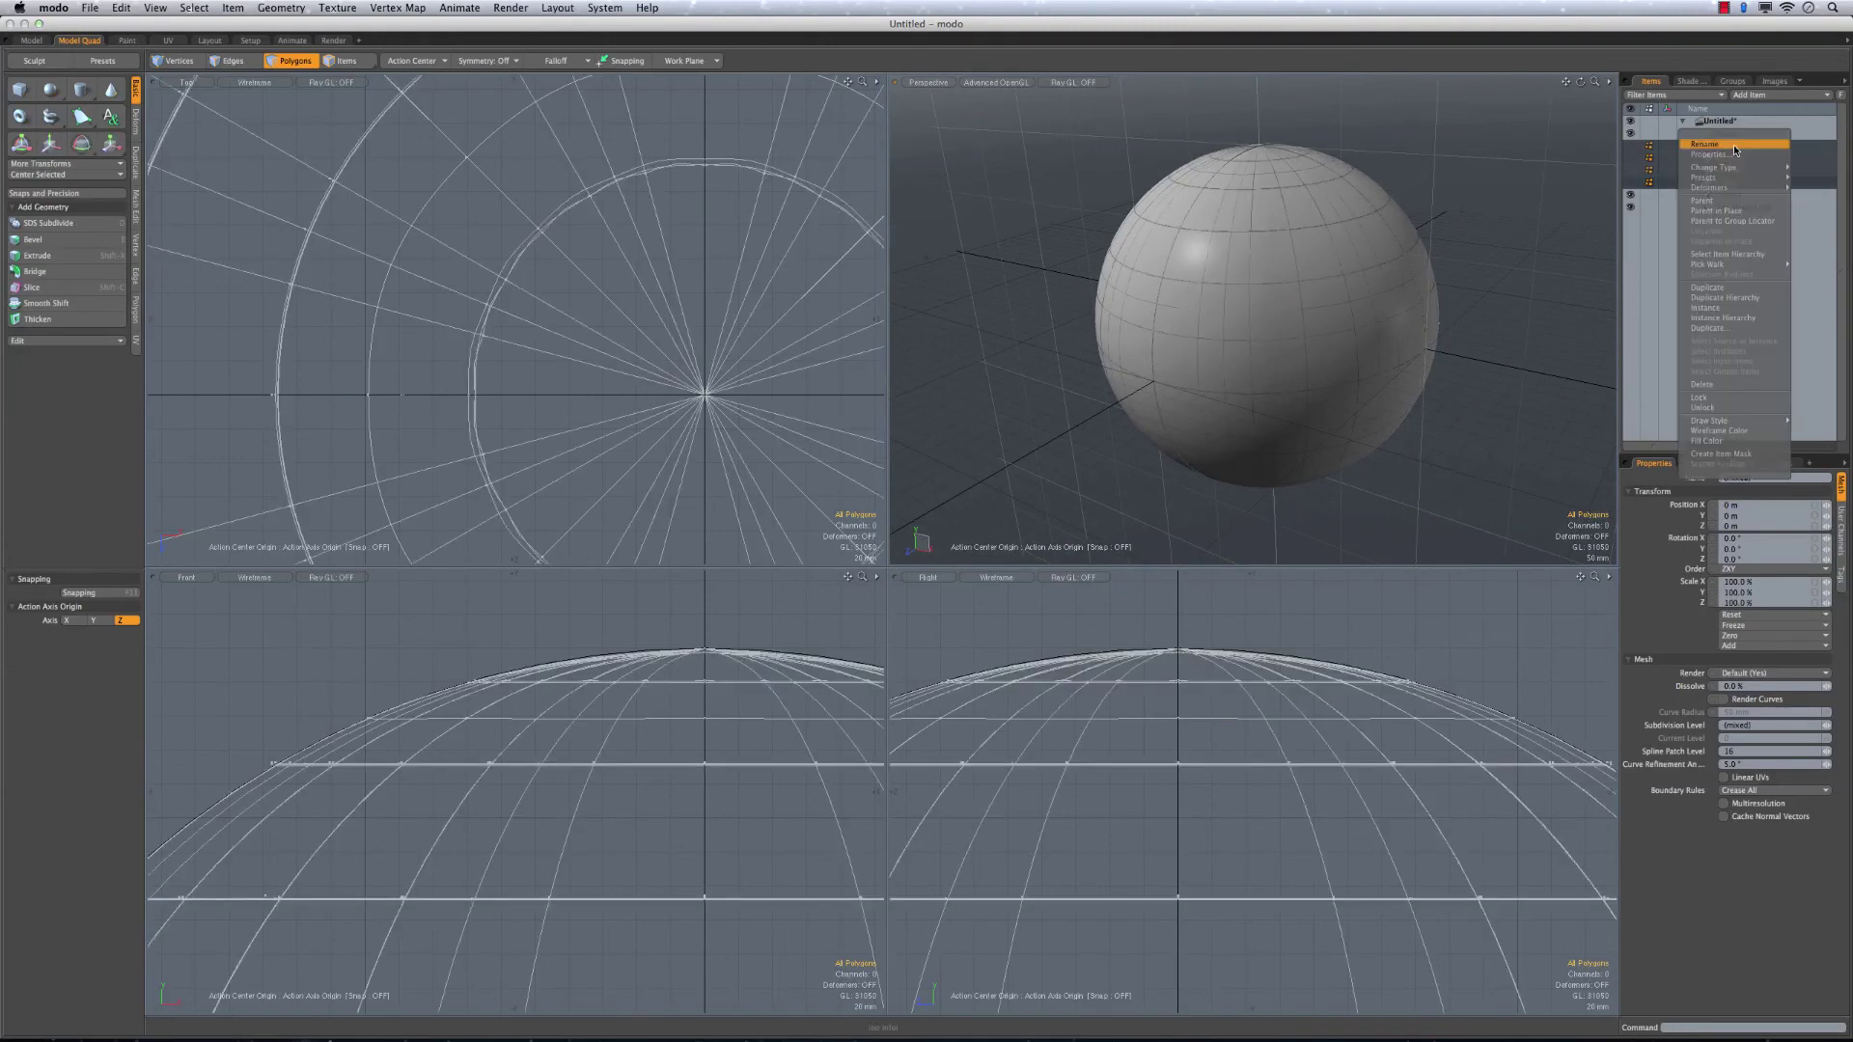
pyautogui.click(1733, 220)
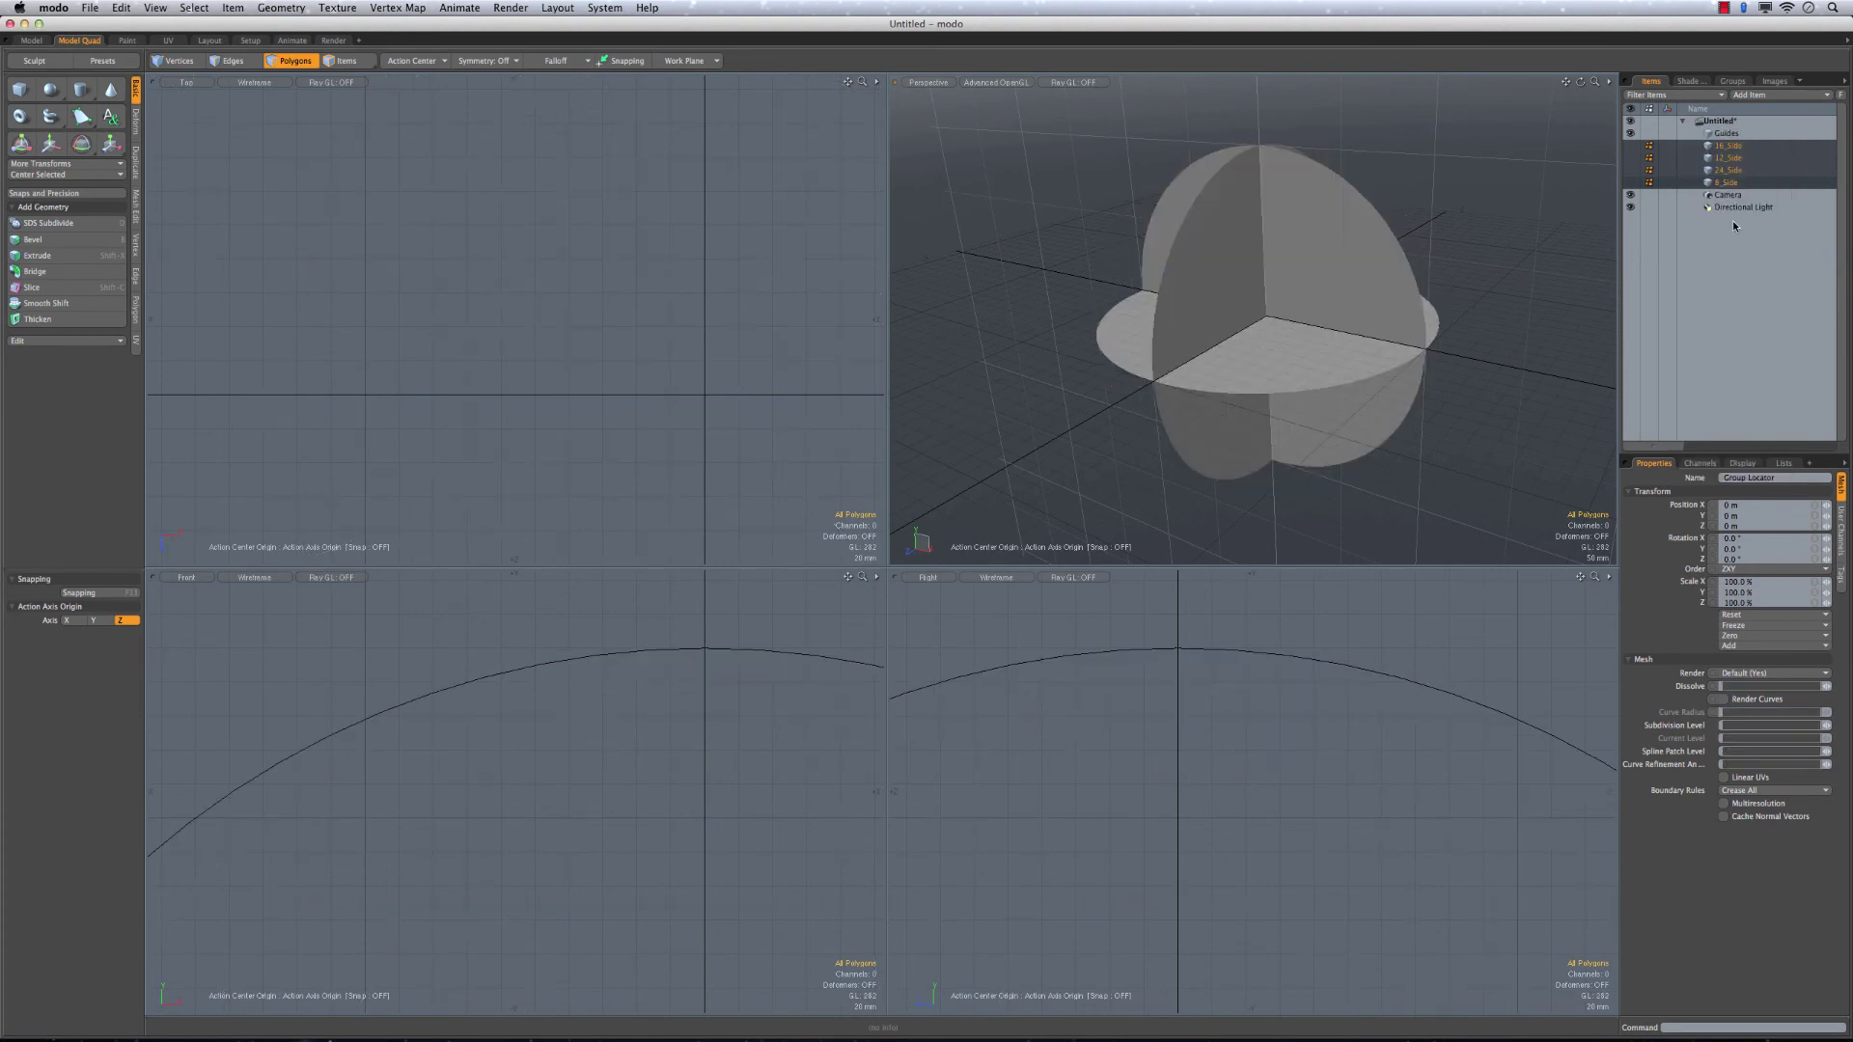
pyautogui.doubleClick(1733, 158)
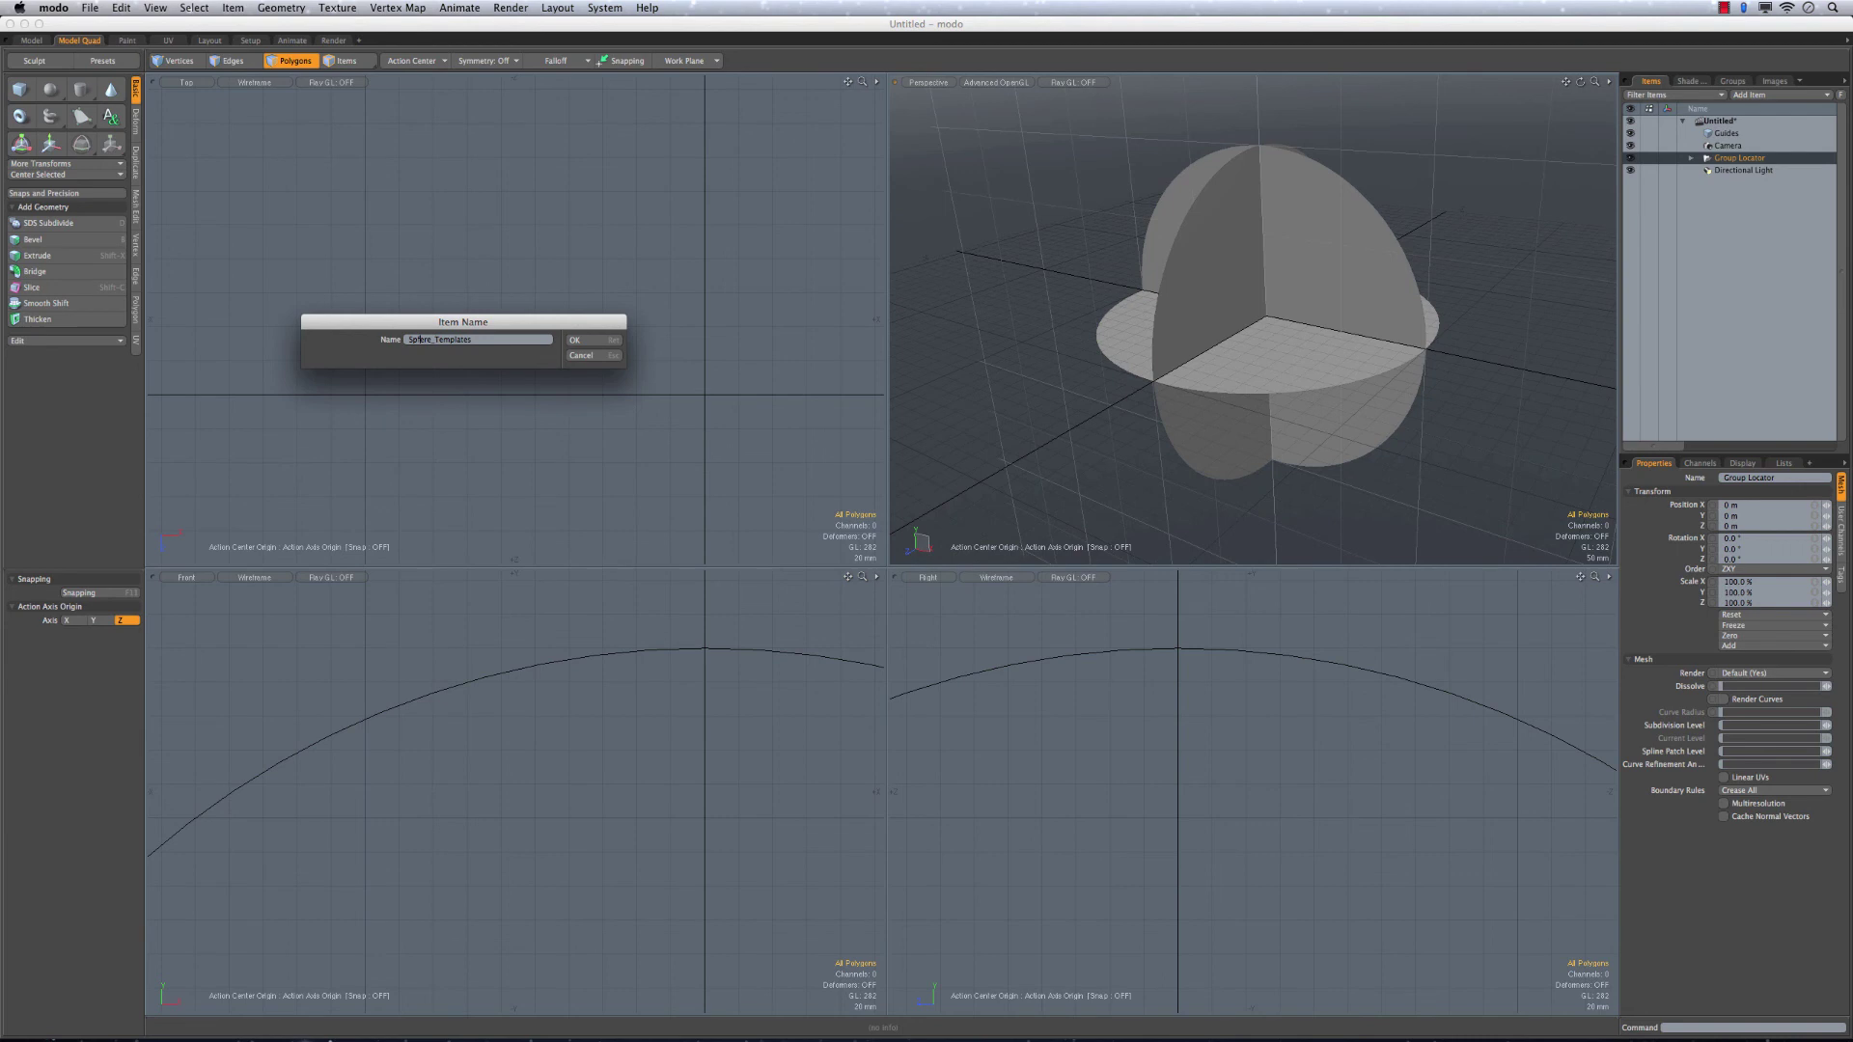
pyautogui.press('Return')
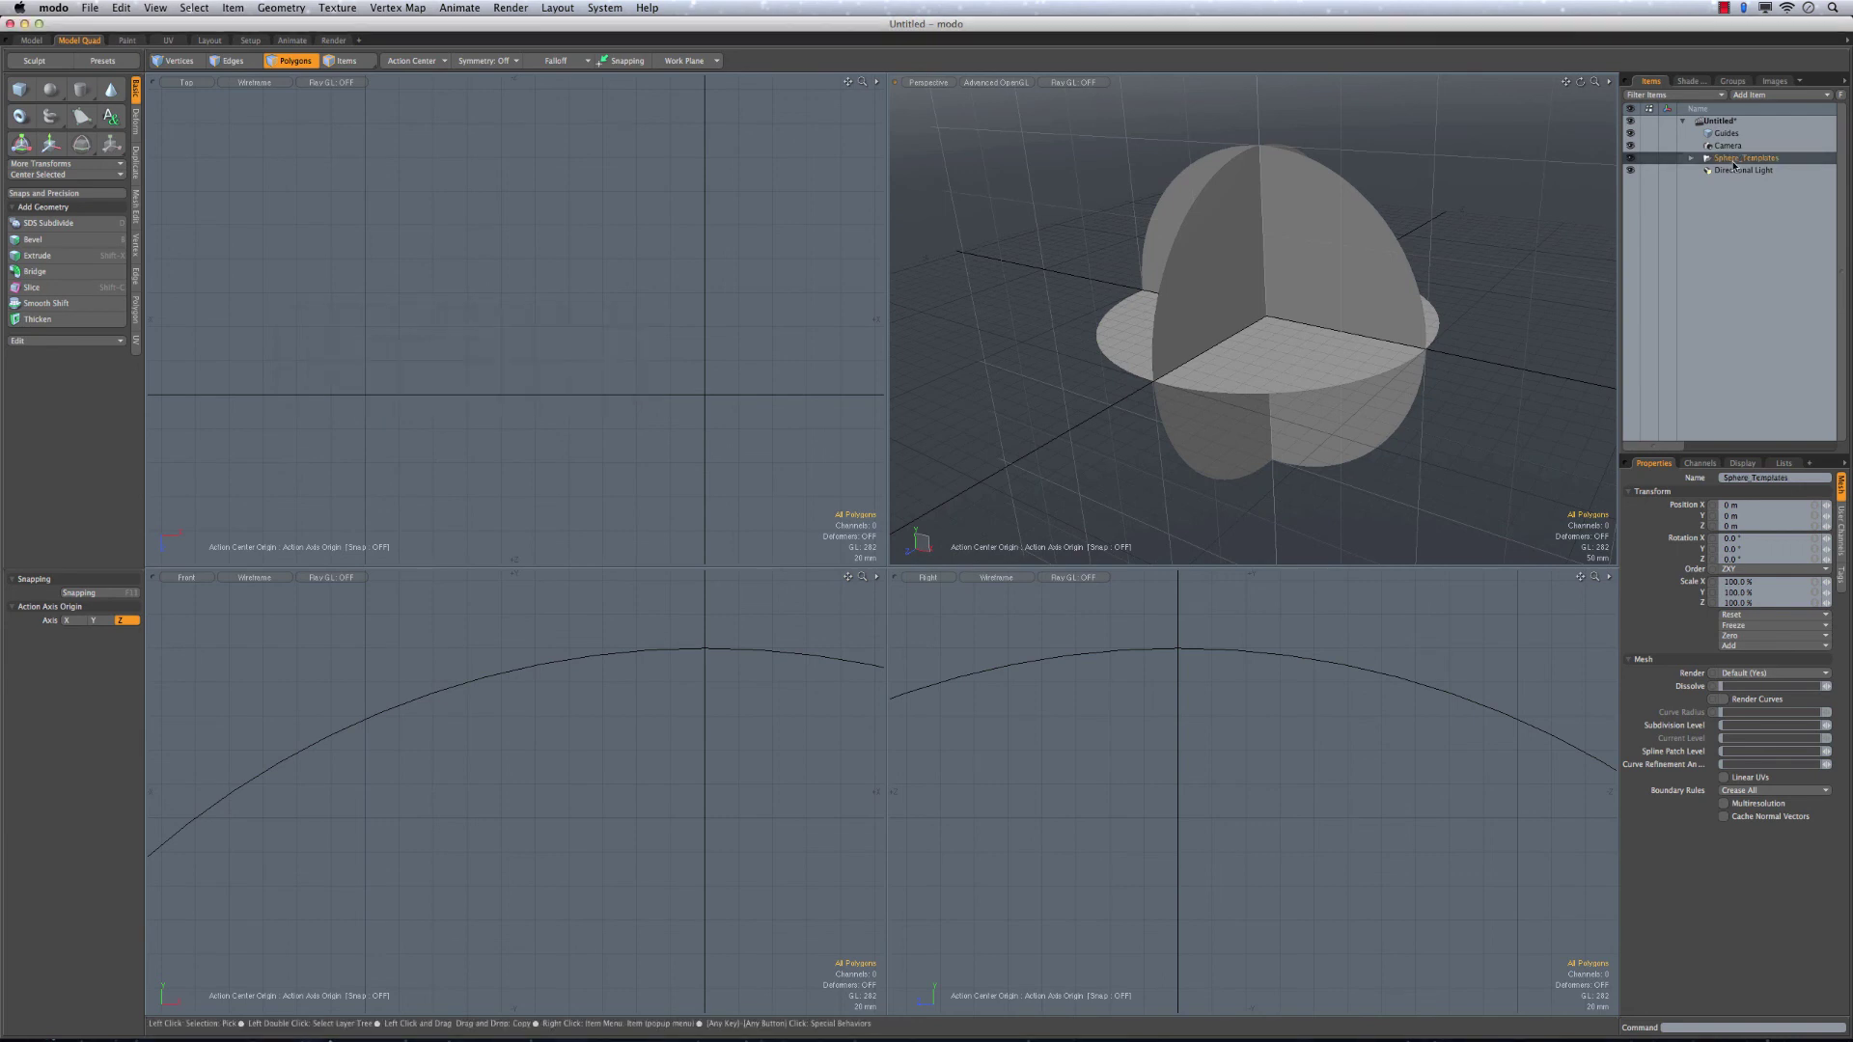
# Expand the Sphere_Templates group, display its spheres and examine the 16_Side mesh from several angles
pyautogui.click(1690, 158)
pyautogui.click(1736, 182)
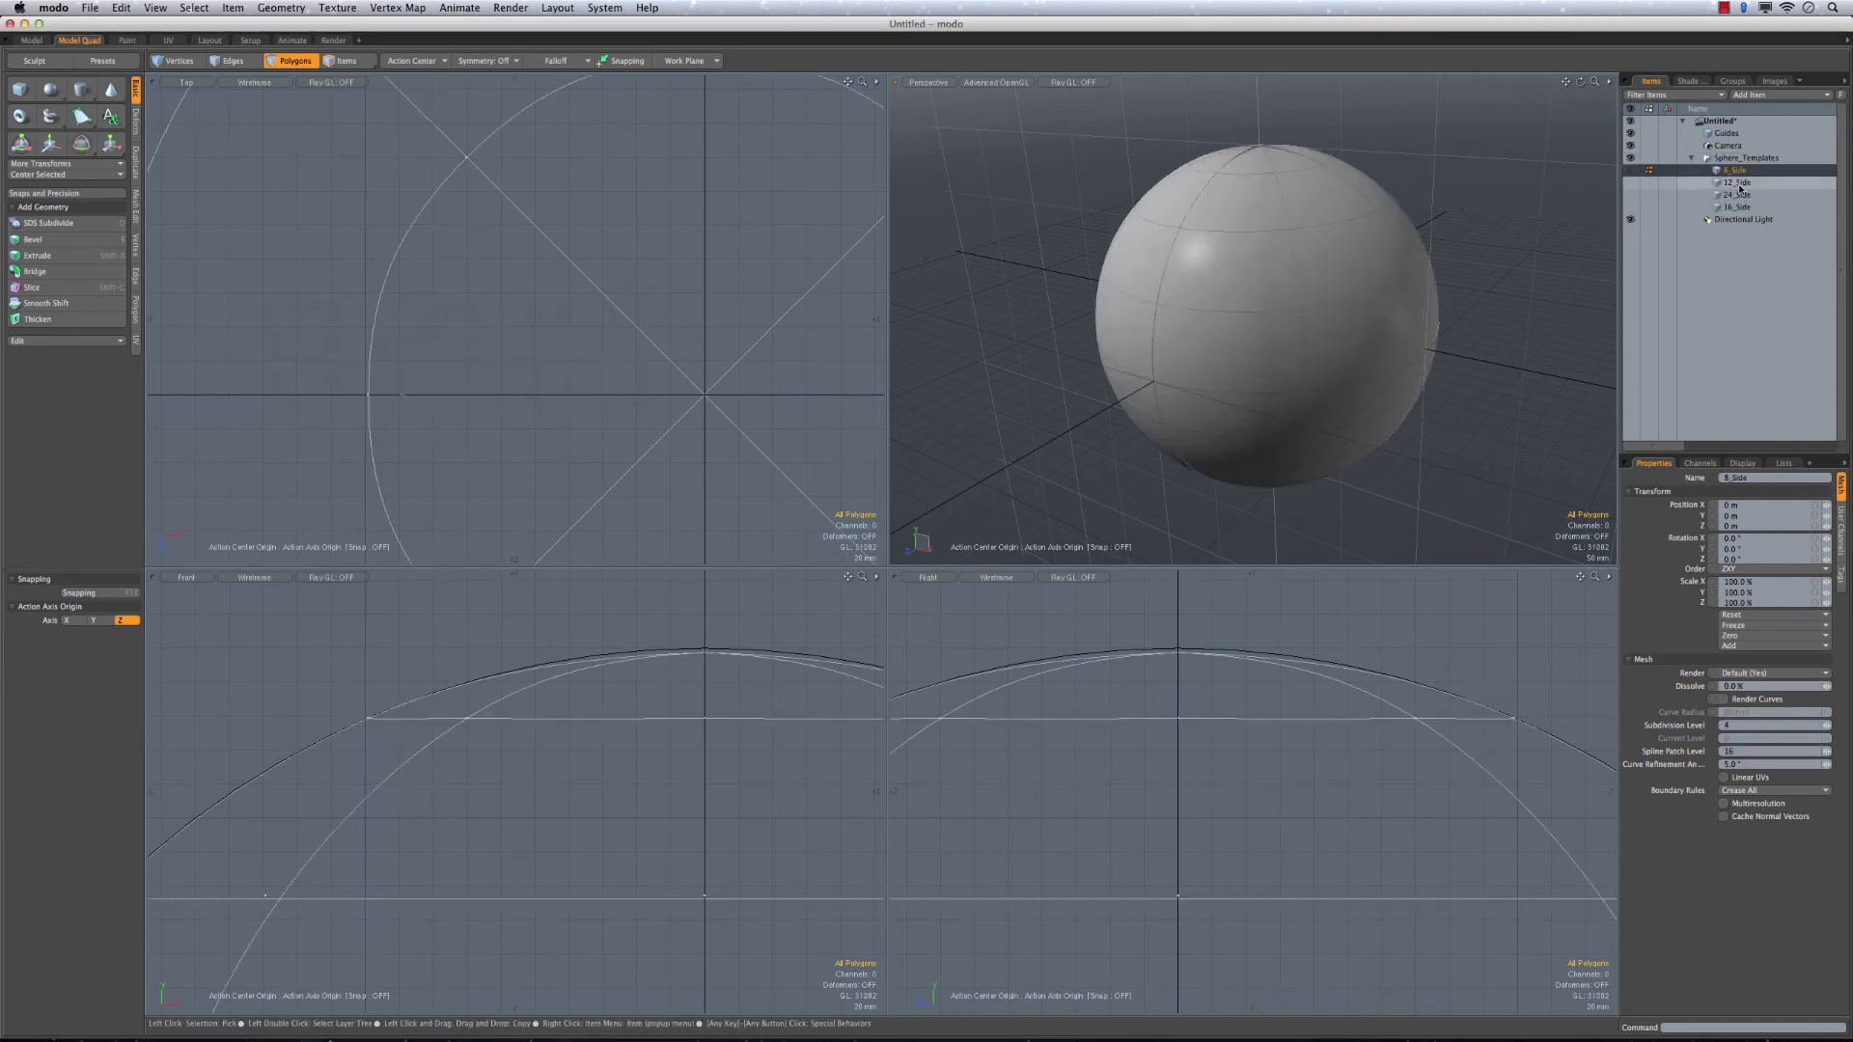
pyautogui.click(1736, 207)
pyautogui.keyDown('alt'); pyautogui.moveTo(1264, 258); pyautogui.dragTo(1283, 415); pyautogui.keyUp('alt')
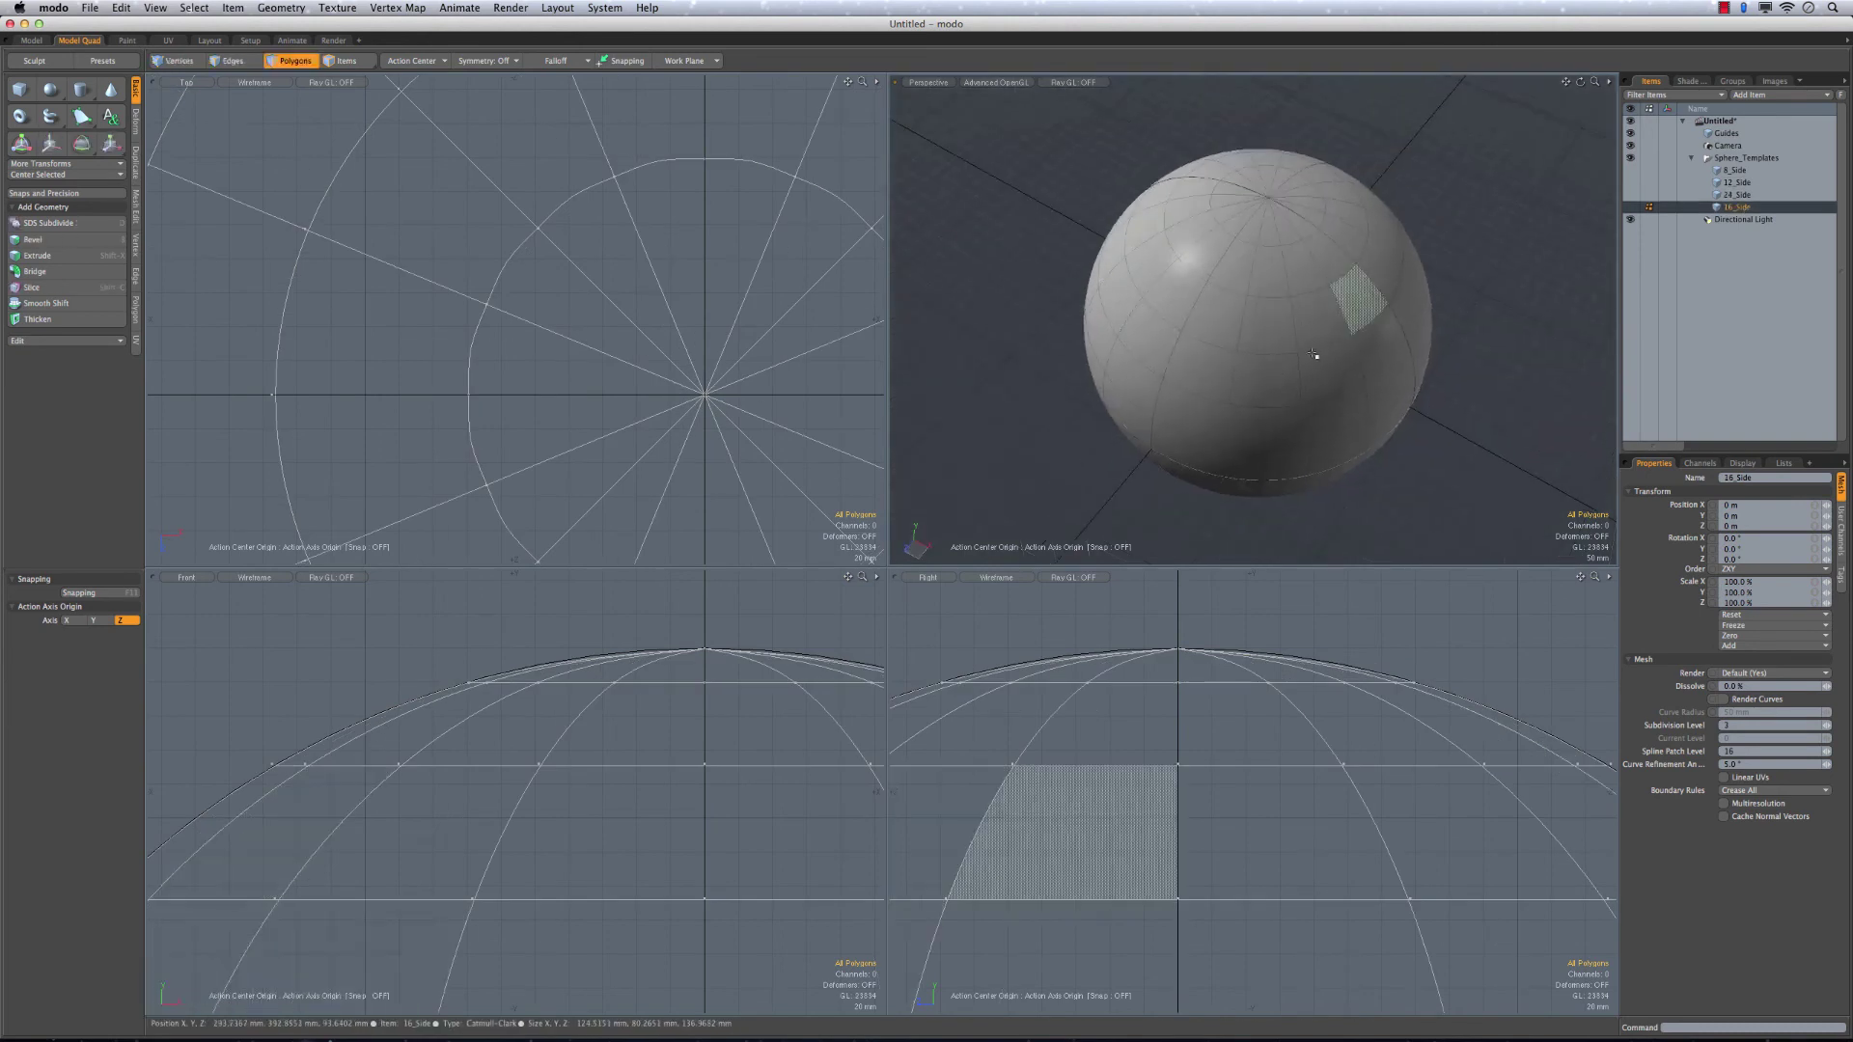
pyautogui.keyDown('alt'); pyautogui.moveTo(1236, 324); pyautogui.dragTo(1264, 386); pyautogui.keyUp('alt')
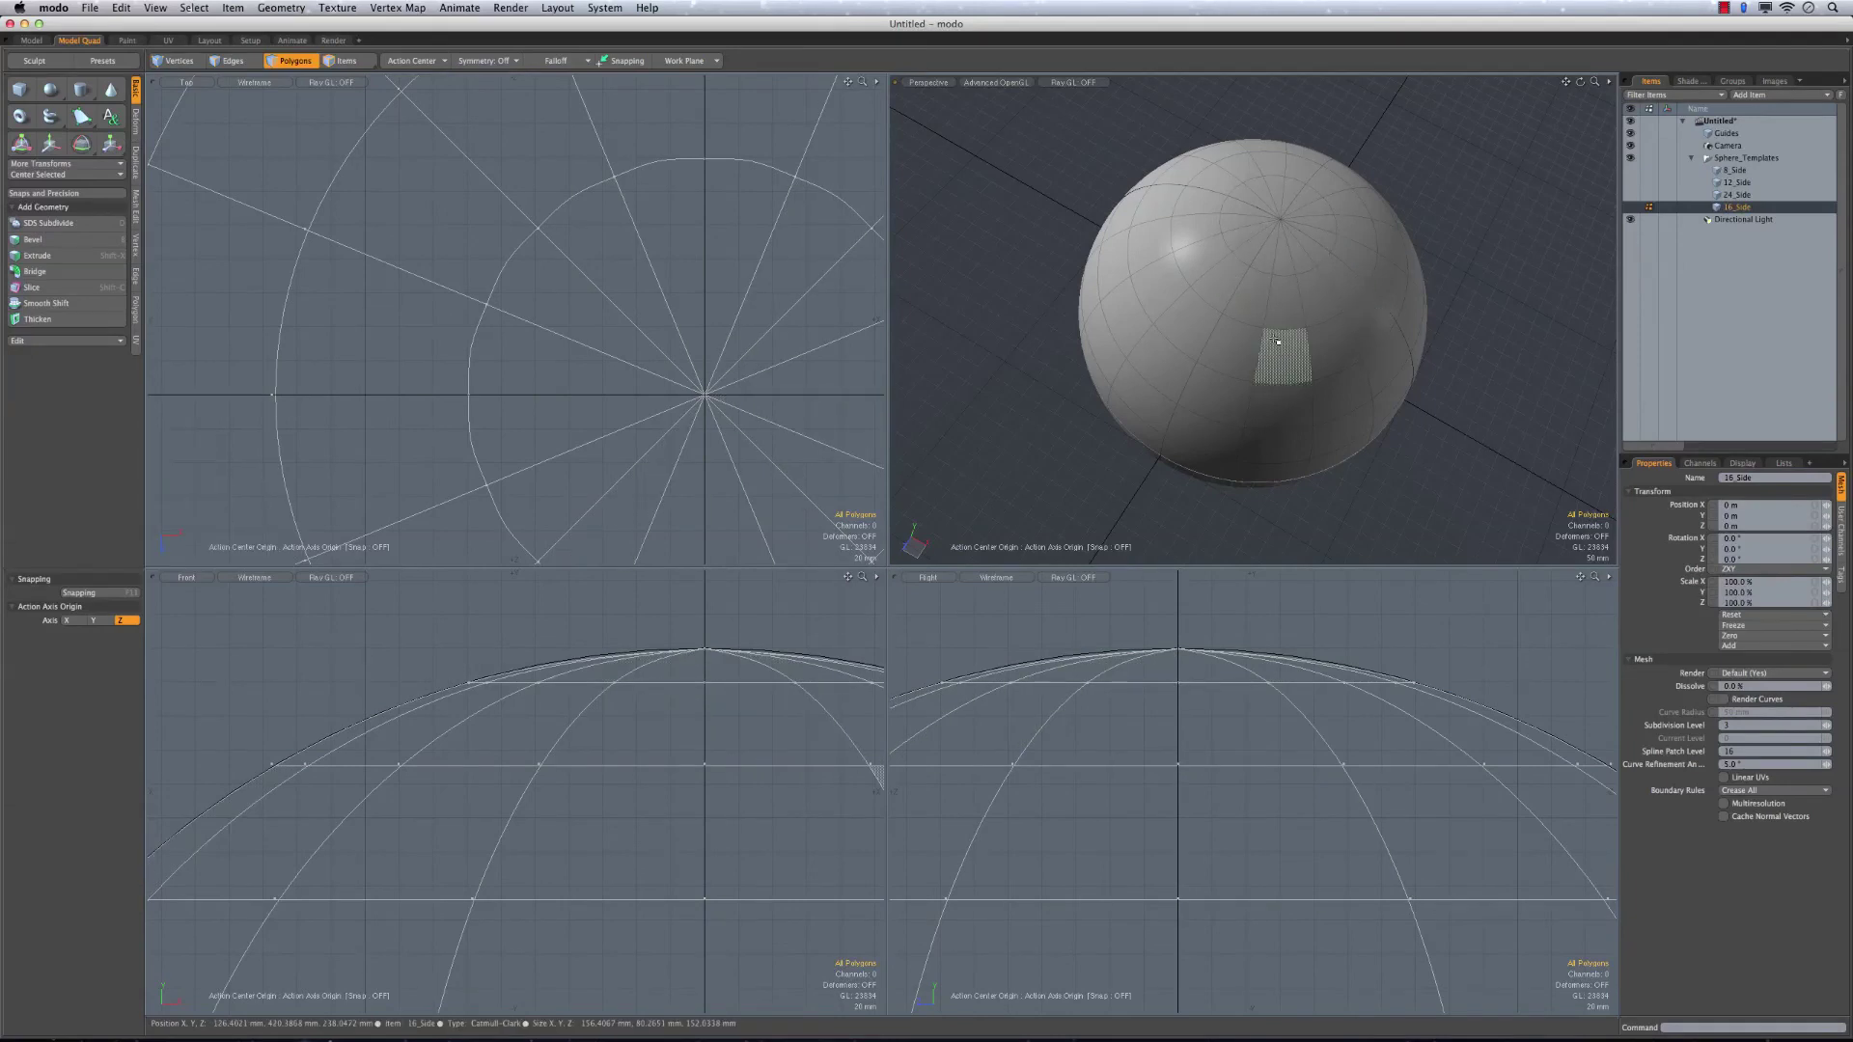
pyautogui.keyDown('alt'); pyautogui.moveTo(1281, 344); pyautogui.dragTo(1273, 318); pyautogui.keyUp('alt')
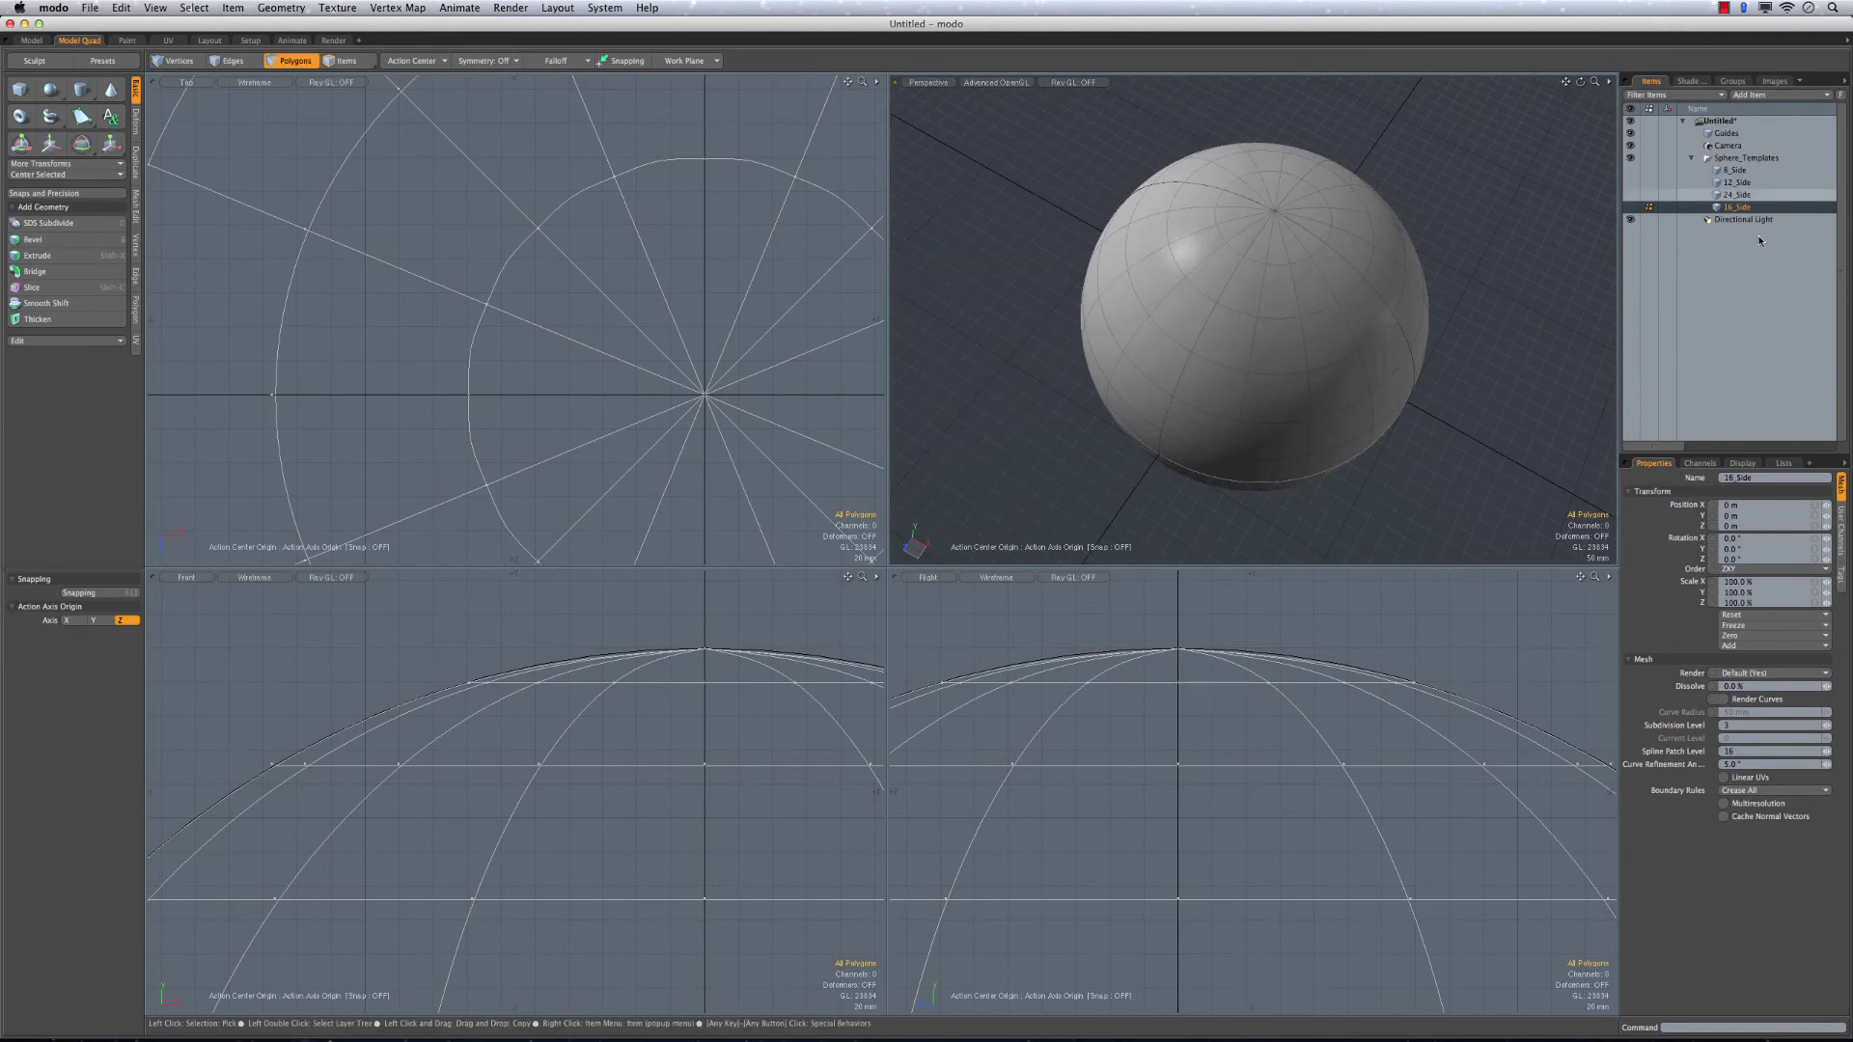
pyautogui.keyDown('alt'); pyautogui.moveTo(1497, 338); pyautogui.dragTo(1317, 193); pyautogui.keyUp('alt')
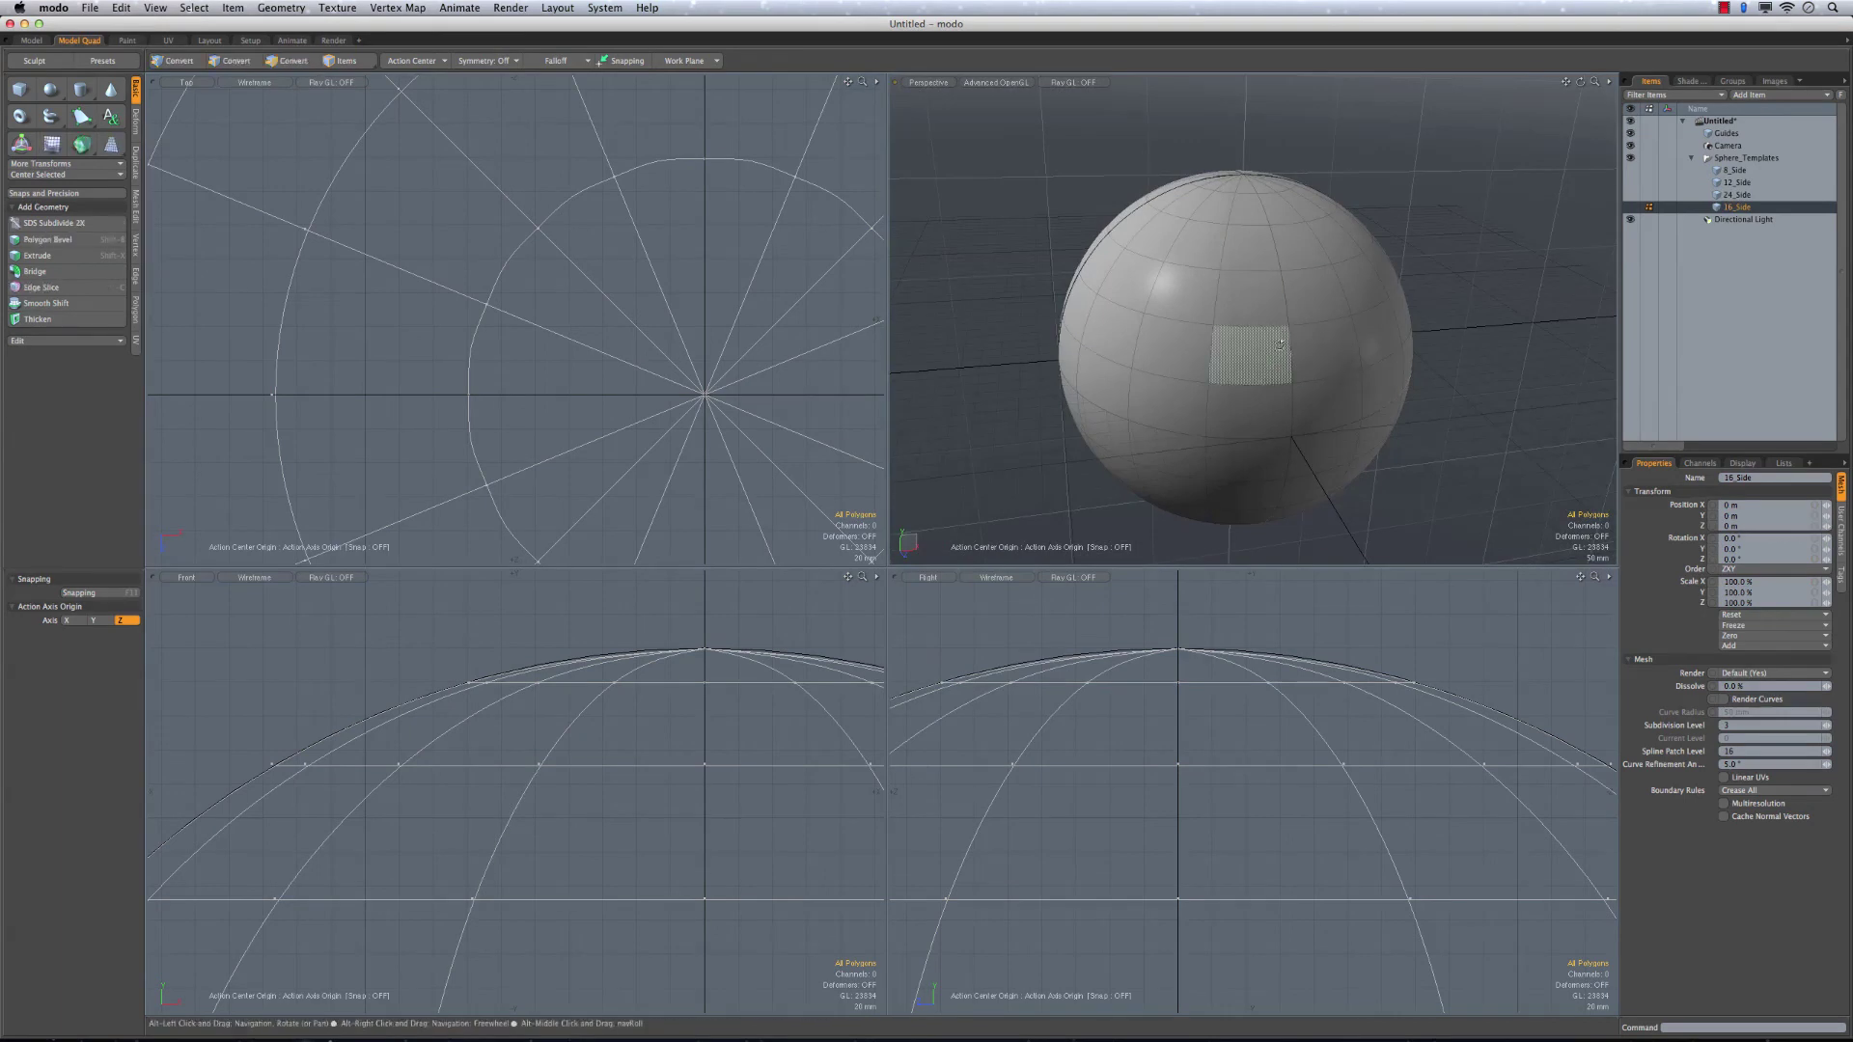
pyautogui.keyDown('alt'); pyautogui.moveTo(1286, 335); pyautogui.dragTo(1298, 301); pyautogui.keyUp('alt')
pyautogui.keyDown('ctrl'); pyautogui.keyDown('alt'); pyautogui.moveTo(729, 382); pyautogui.dragTo(432, 287); pyautogui.keyUp('alt'); pyautogui.keyUp('ctrl')
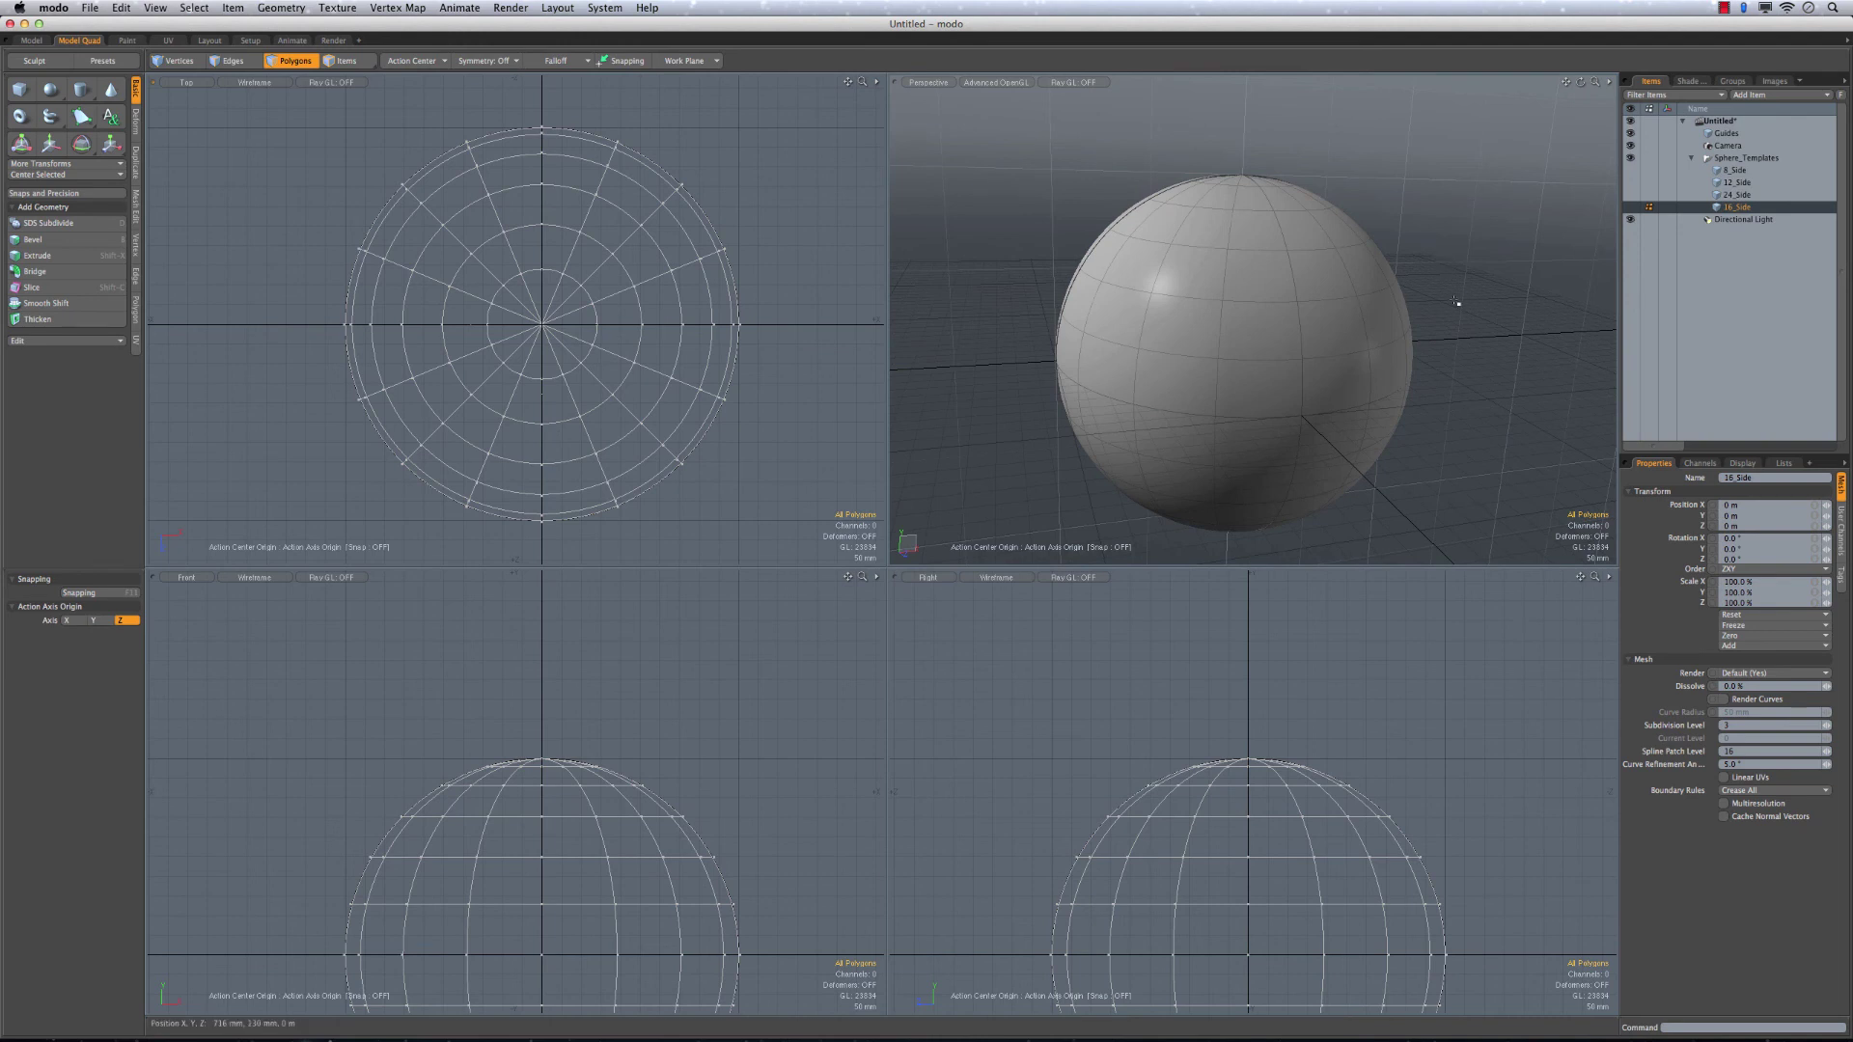
pyautogui.keyDown('alt'); pyautogui.moveTo(1458, 292); pyautogui.dragTo(1364, 290); pyautogui.keyUp('alt')
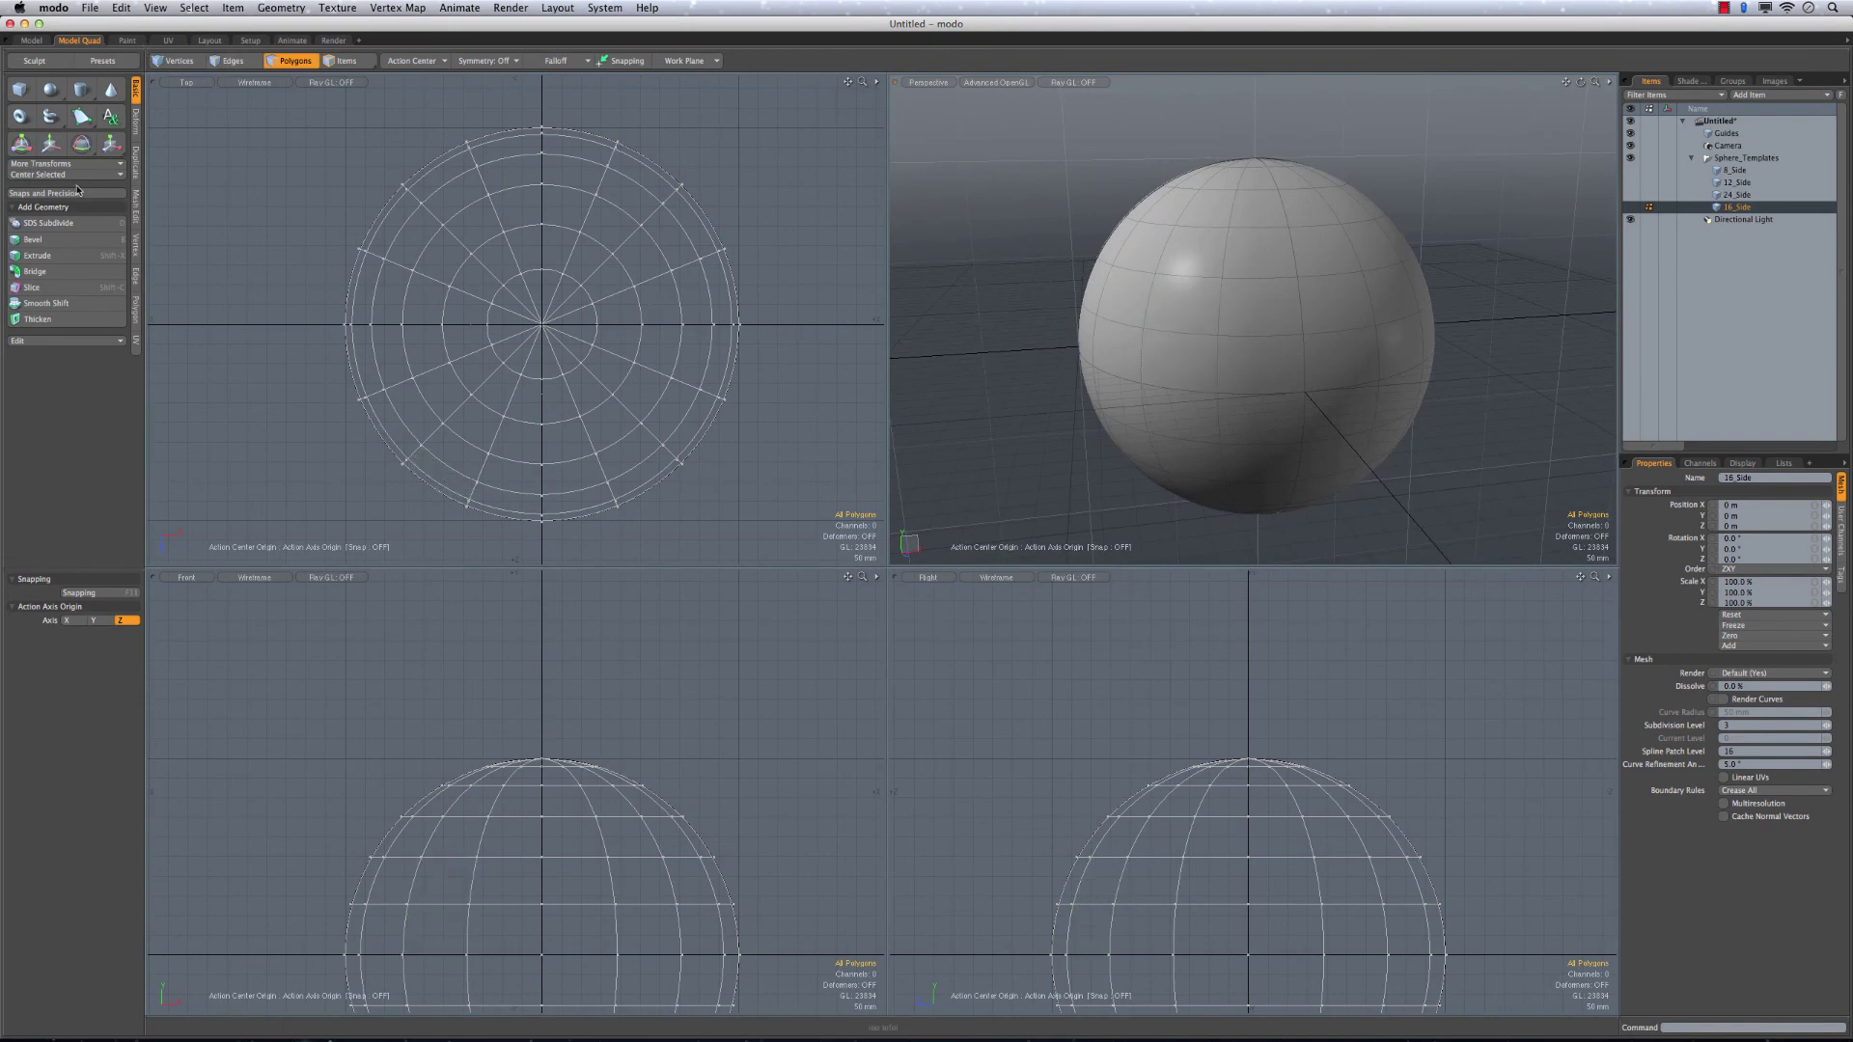
pyautogui.click(166, 8)
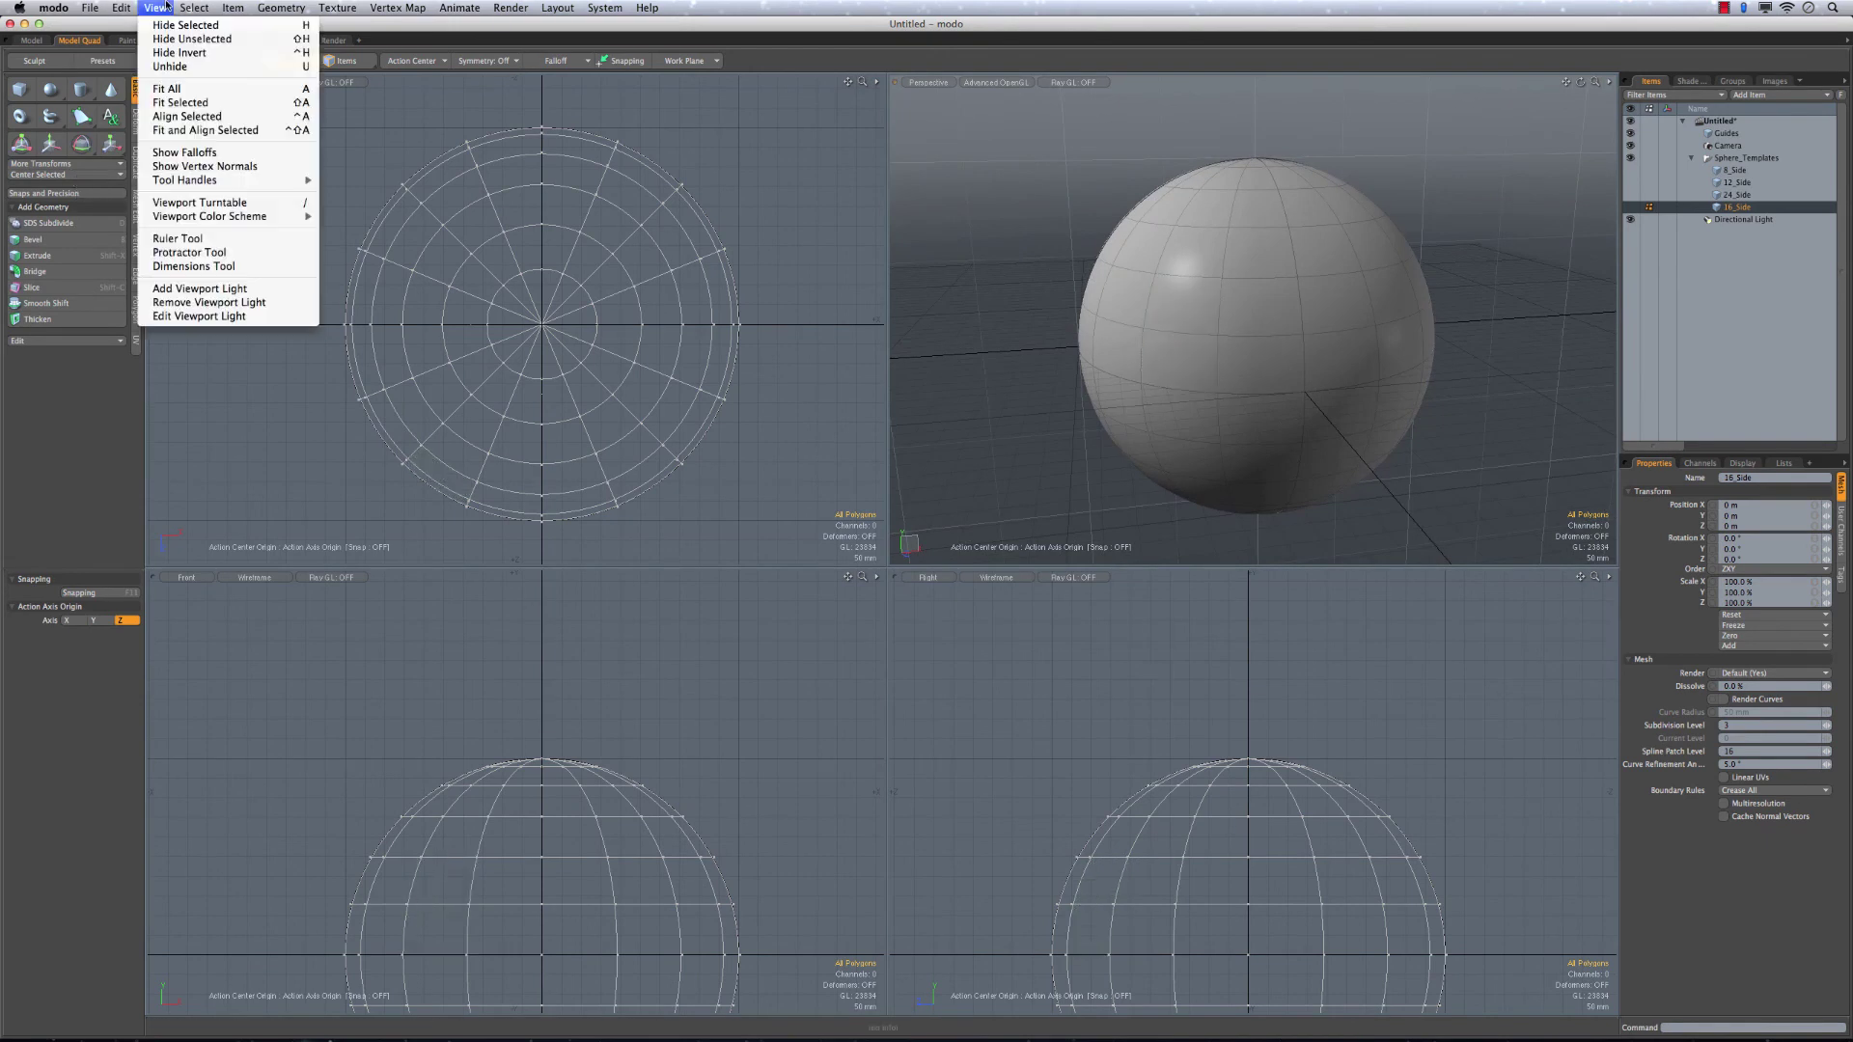
pyautogui.click(193, 8)
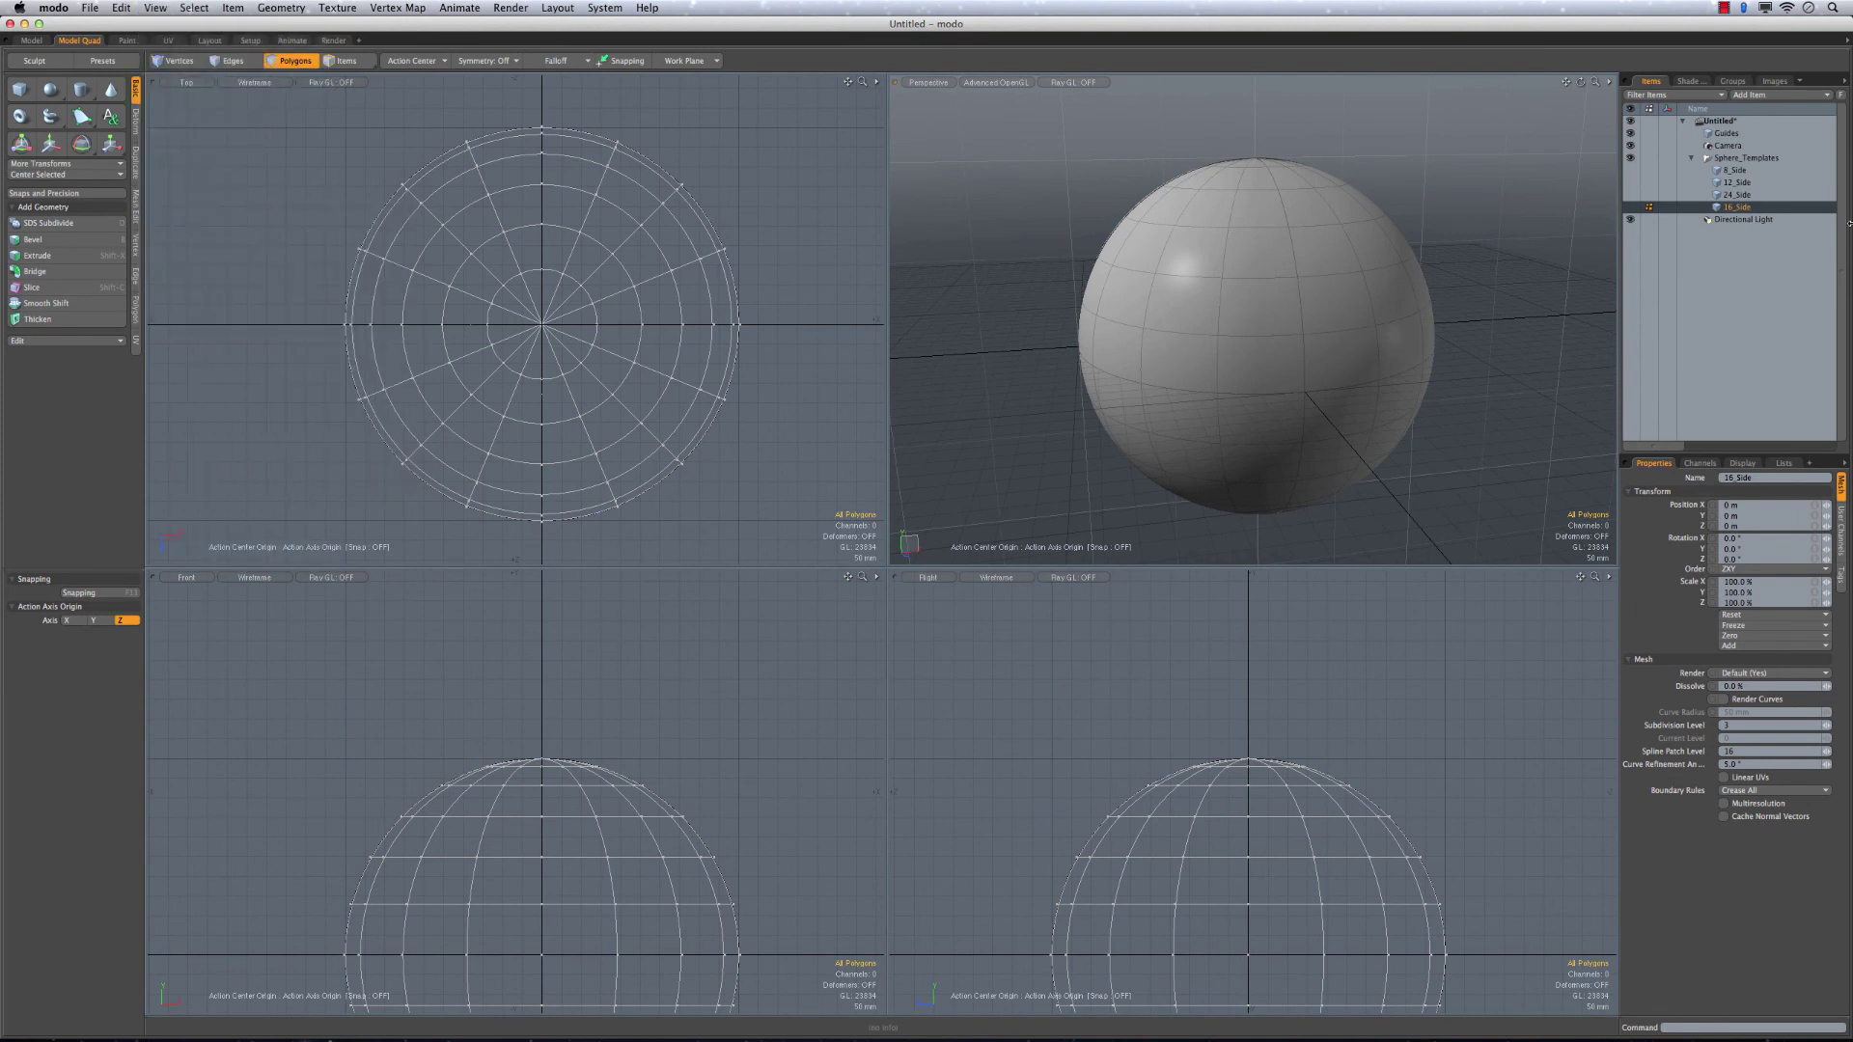
# Display the 8_Side sphere in place of the 16_Side one and hide the Guides item
pyautogui.click(1732, 170)
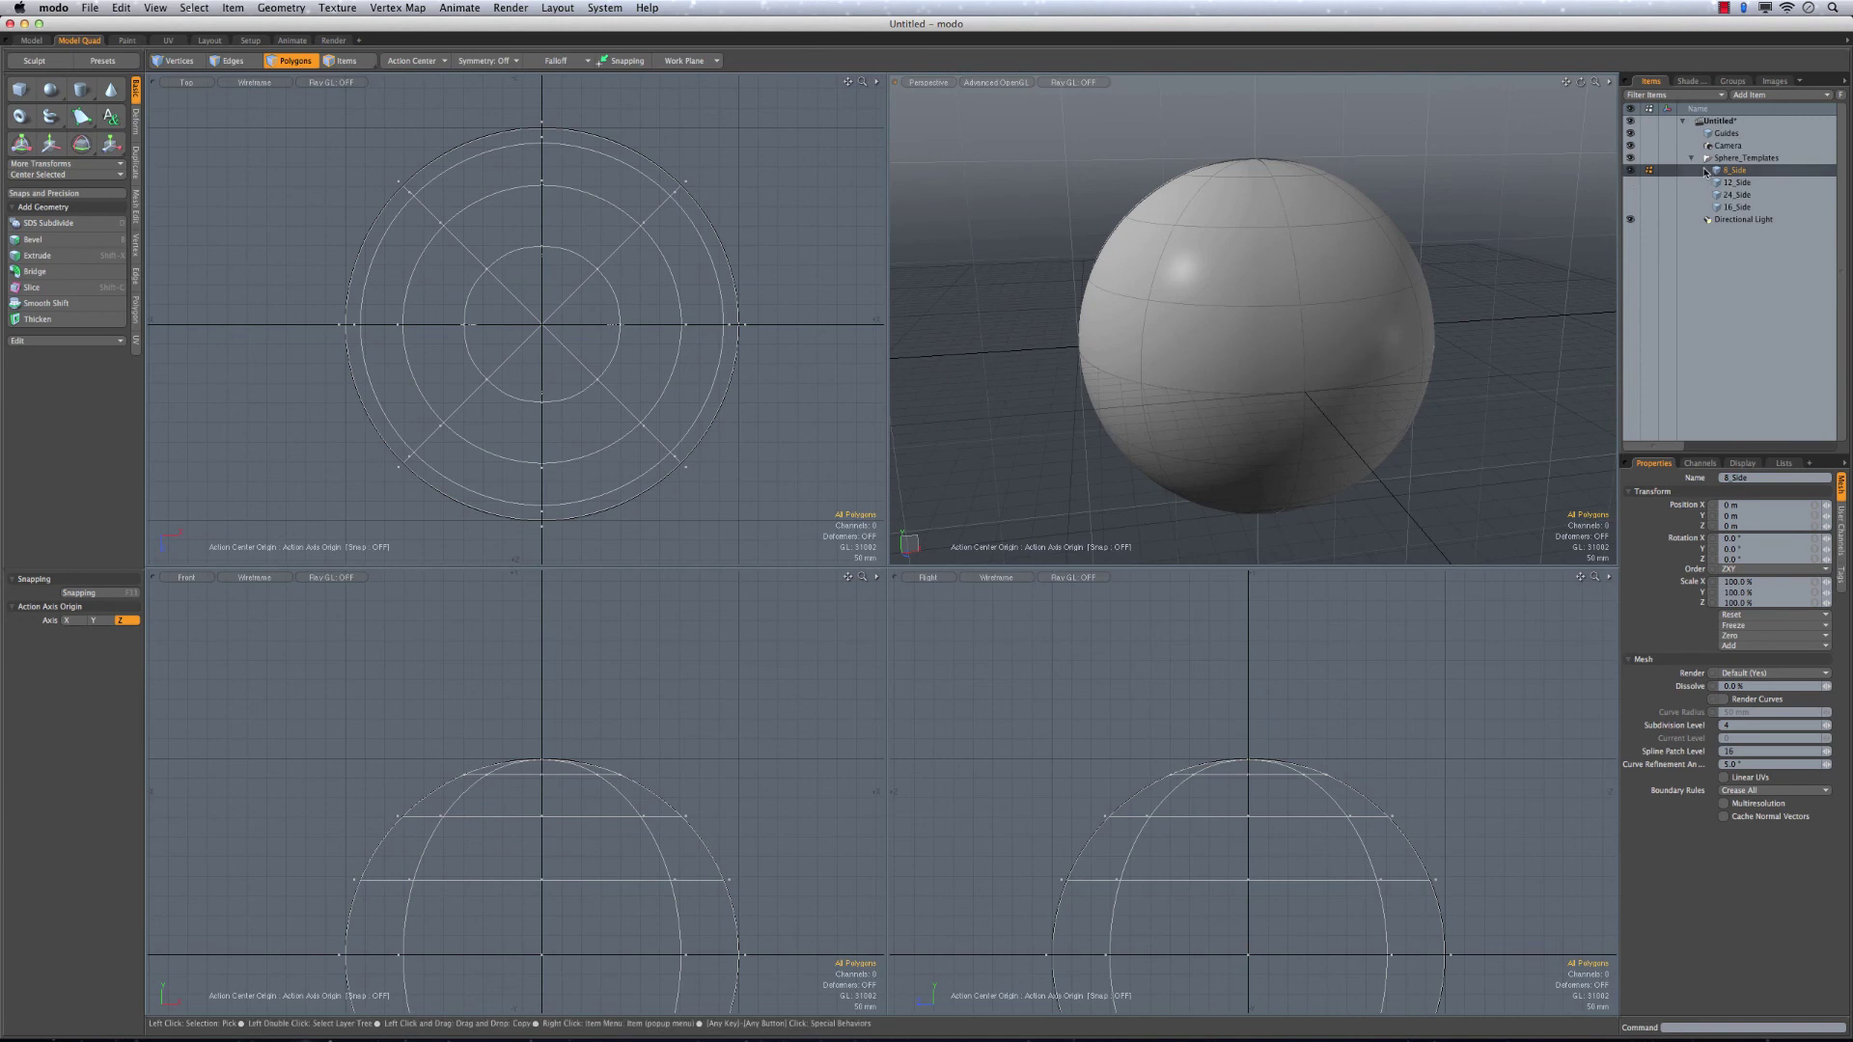
pyautogui.click(1630, 133)
pyautogui.keyDown('alt'); pyautogui.moveTo(1339, 259); pyautogui.dragTo(1336, 307); pyautogui.keyUp('alt')
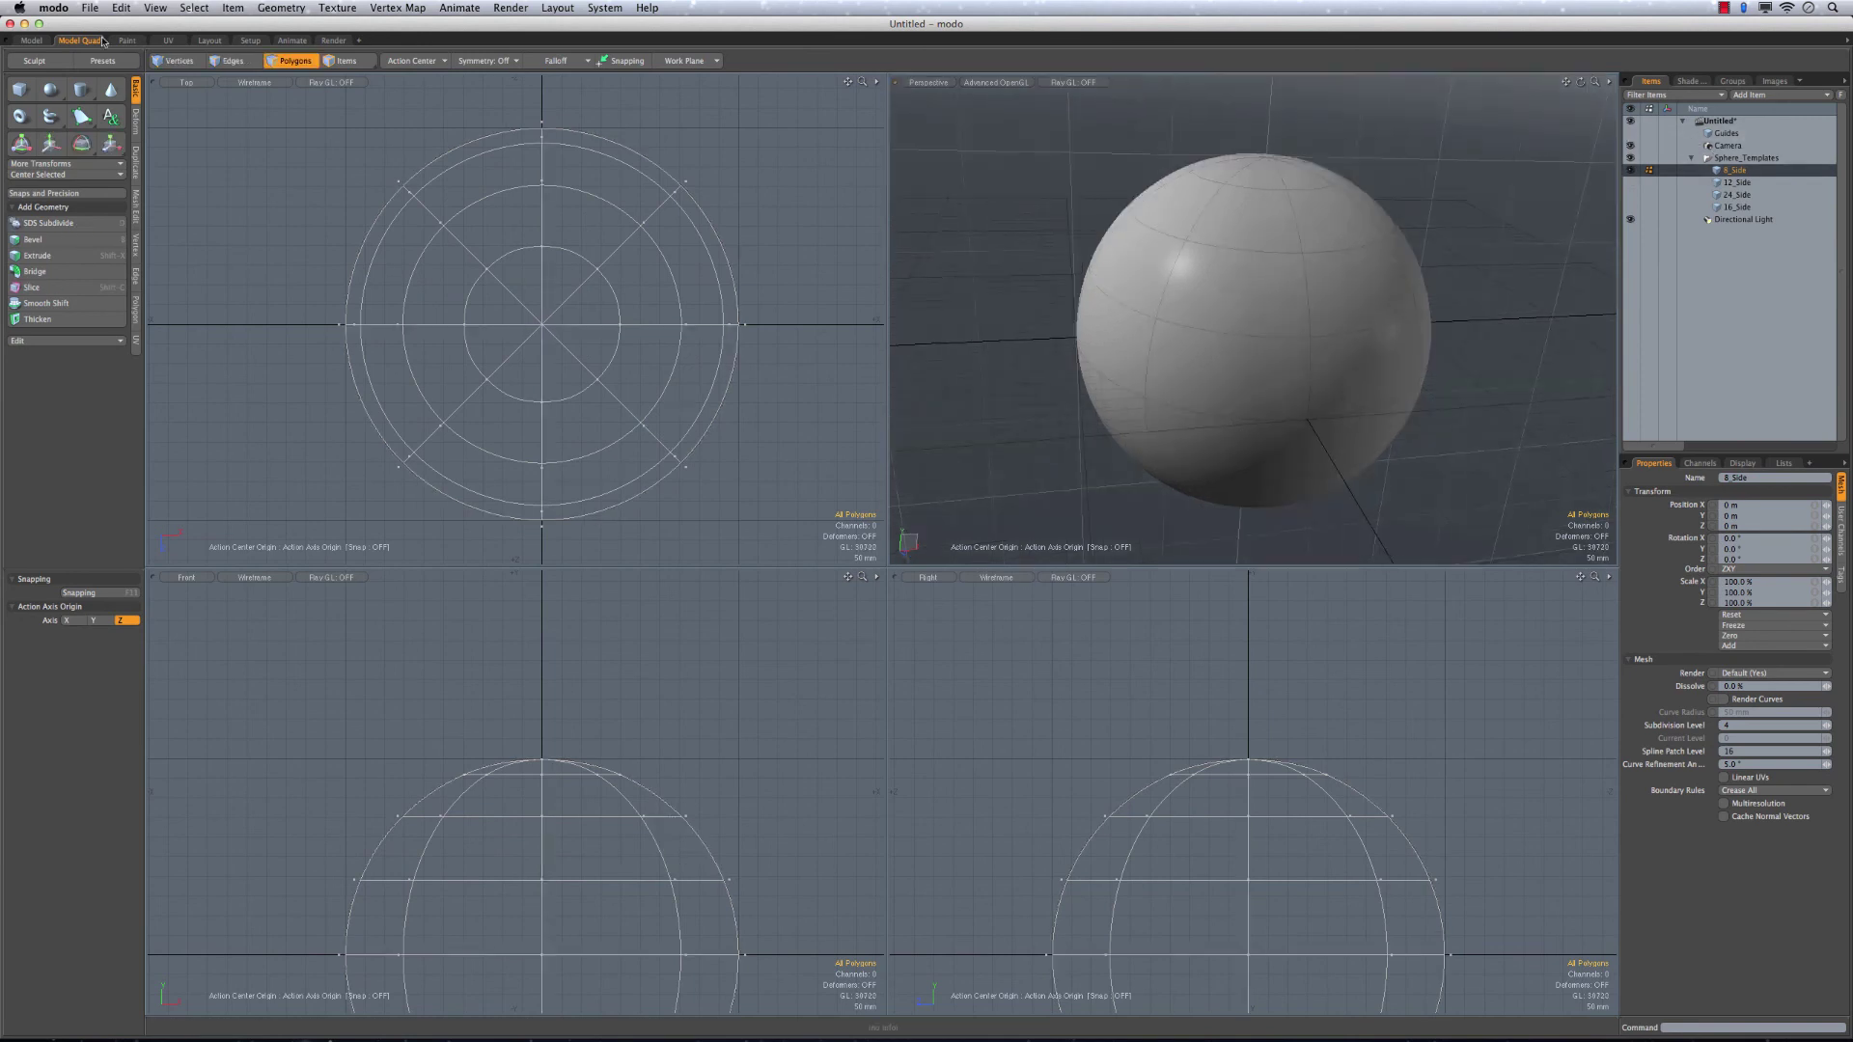
# Measure the 8_Side subdivision cage with the Dimensions Tool, fitting the whole mesh in the orthographic views
pyautogui.click(157, 10)
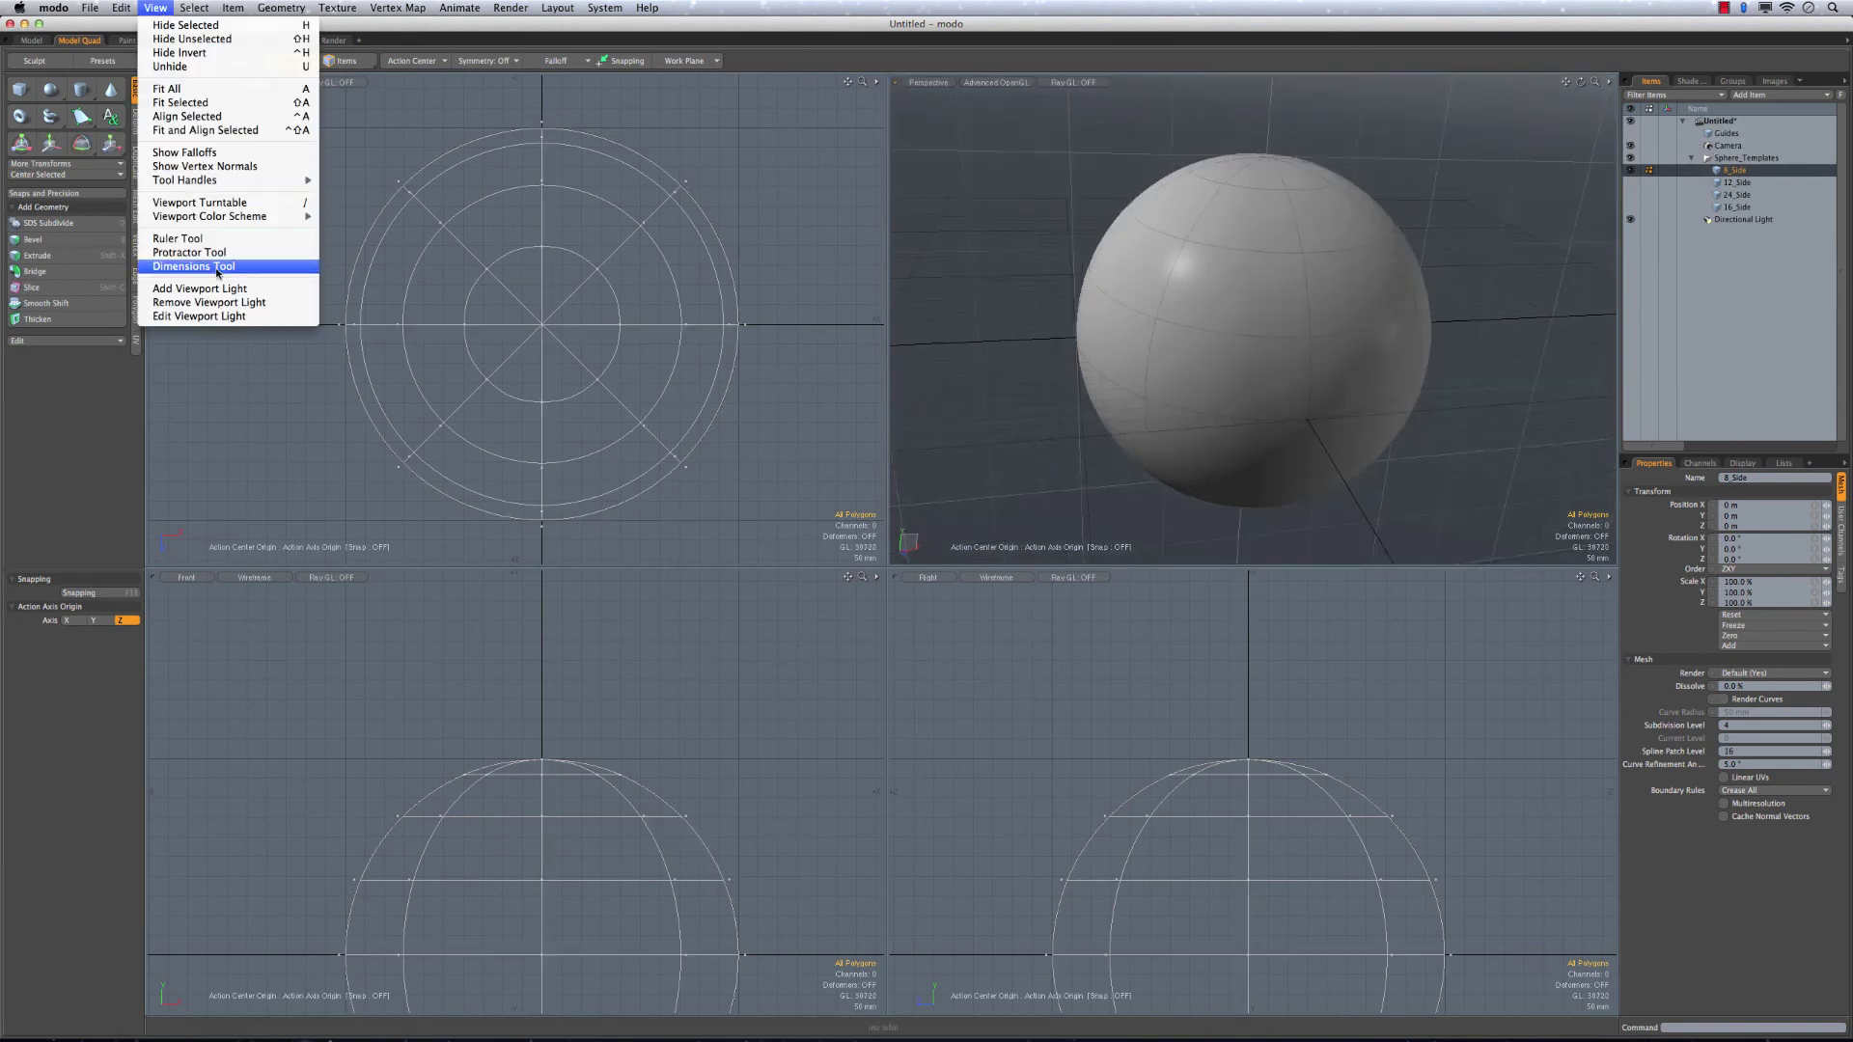
pyautogui.click(717, 331)
pyautogui.scroll(-1, 551, 310)
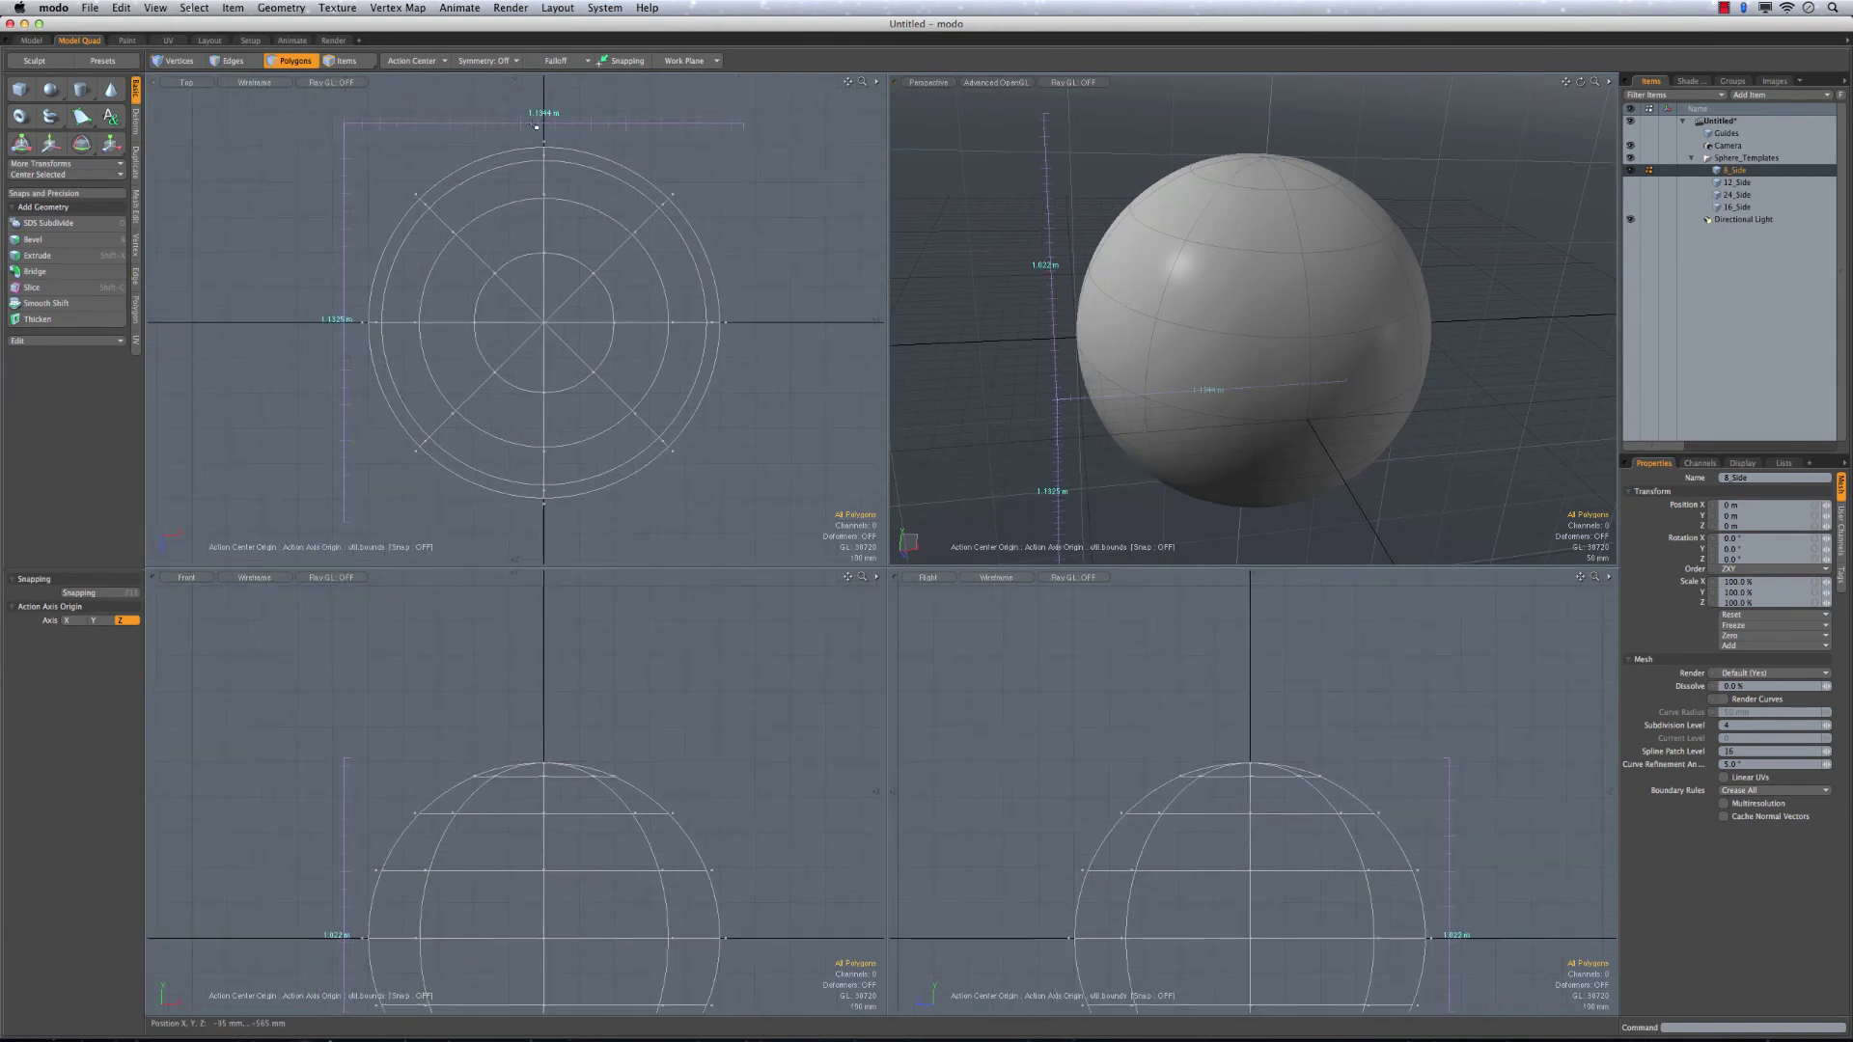
pyautogui.press('a')
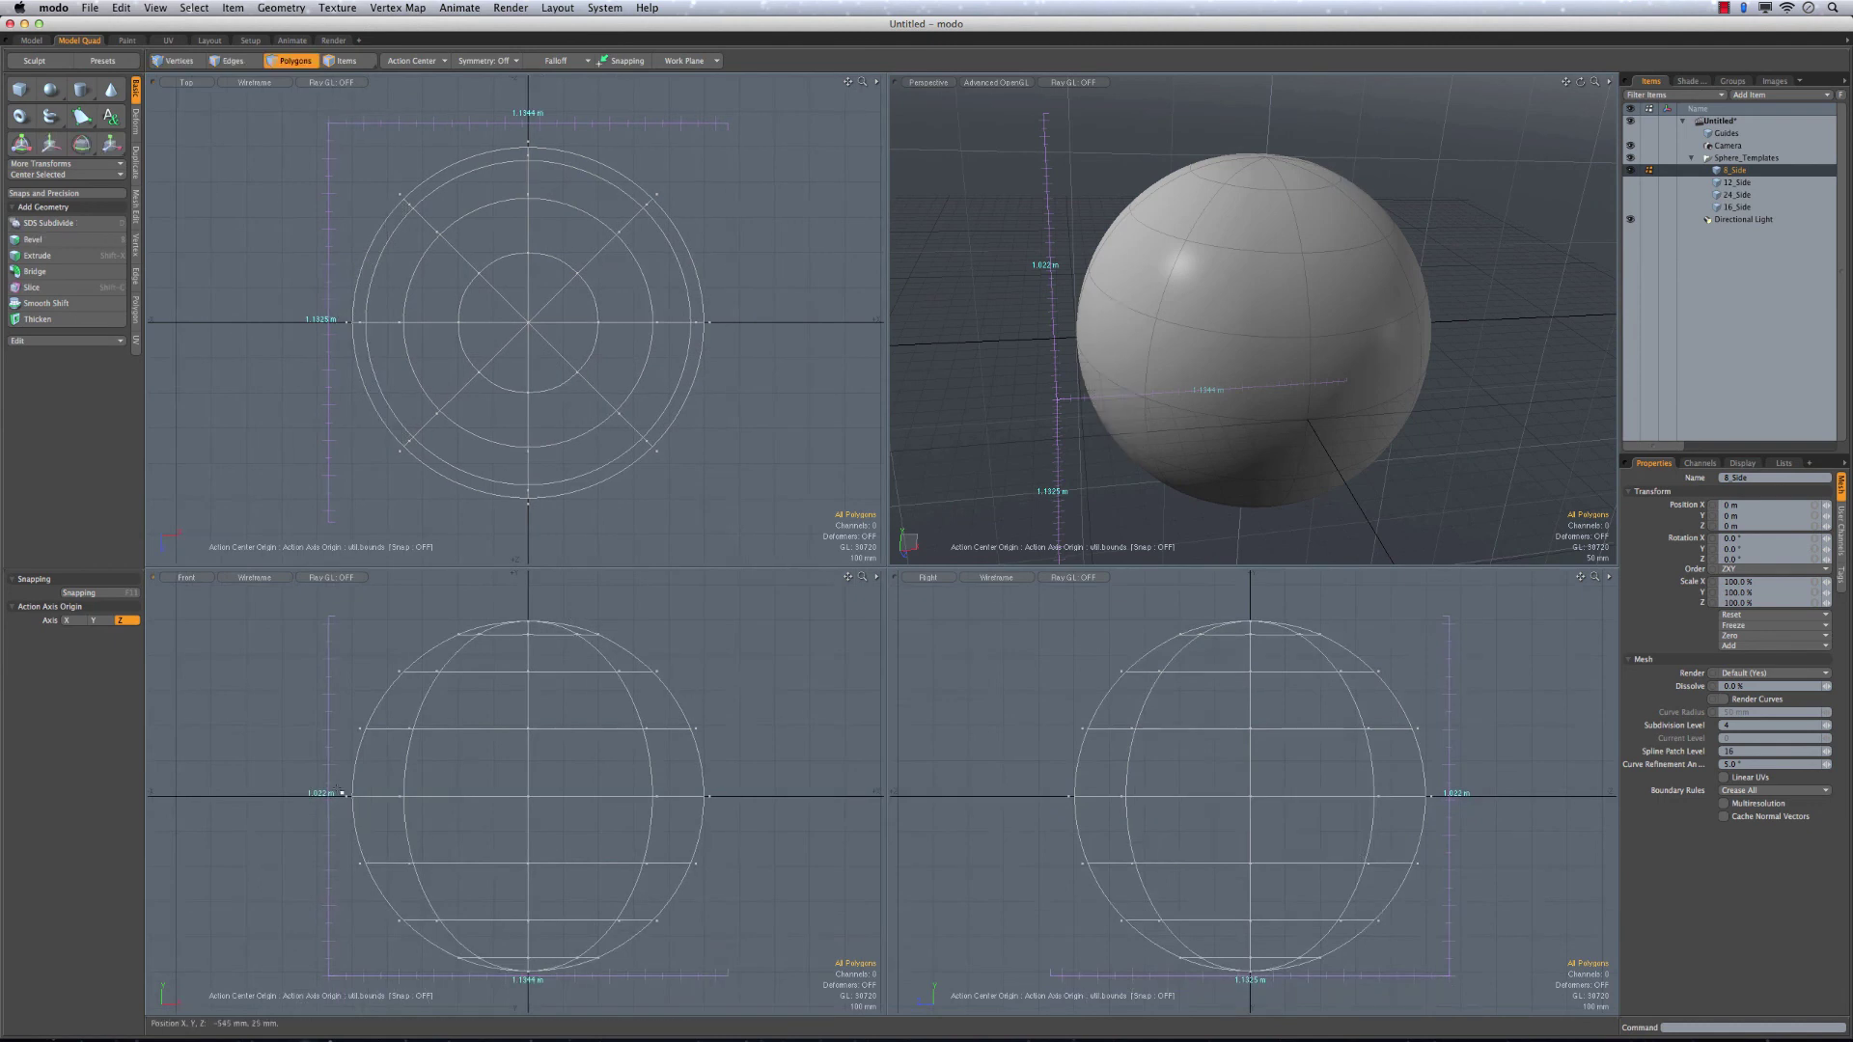
pyautogui.keyDown('alt'); pyautogui.moveTo(1217, 217); pyautogui.dragTo(1214, 232); pyautogui.keyUp('alt')
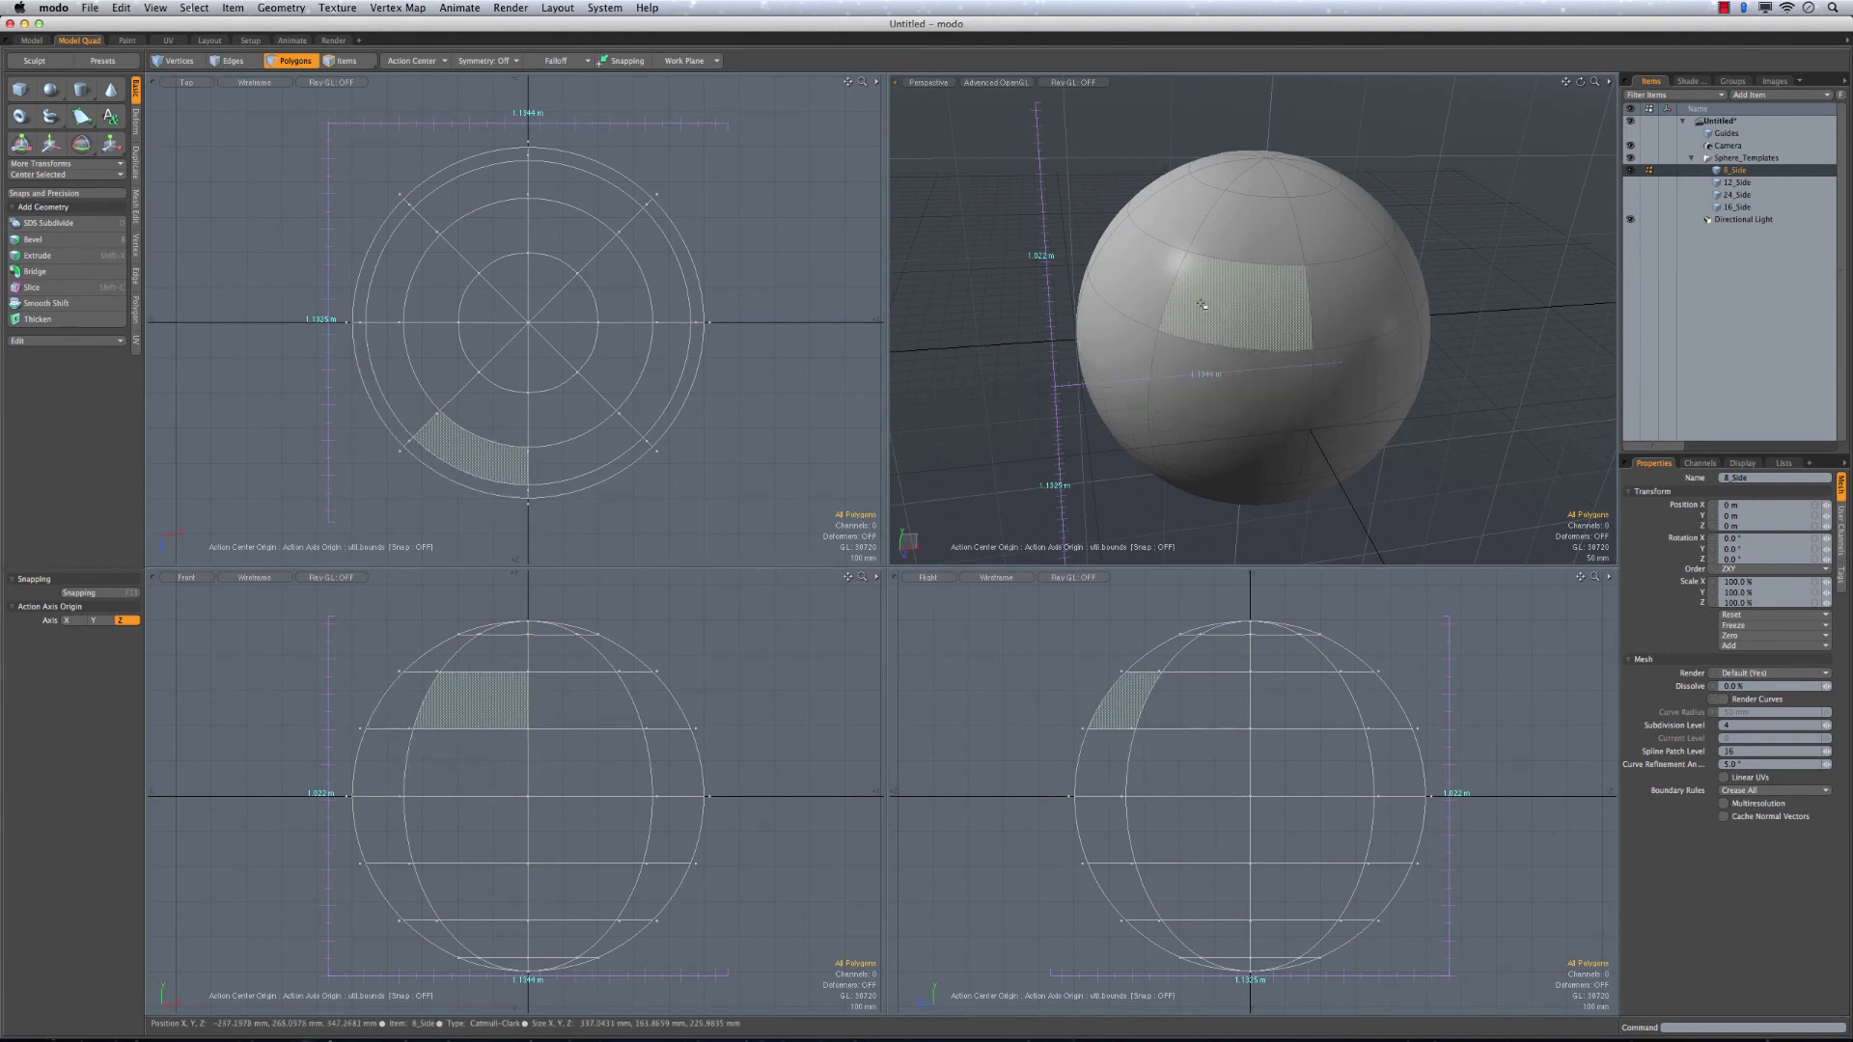
pyautogui.keyDown('alt'); pyautogui.moveTo(1237, 343); pyautogui.dragTo(1159, 333); pyautogui.keyUp('alt')
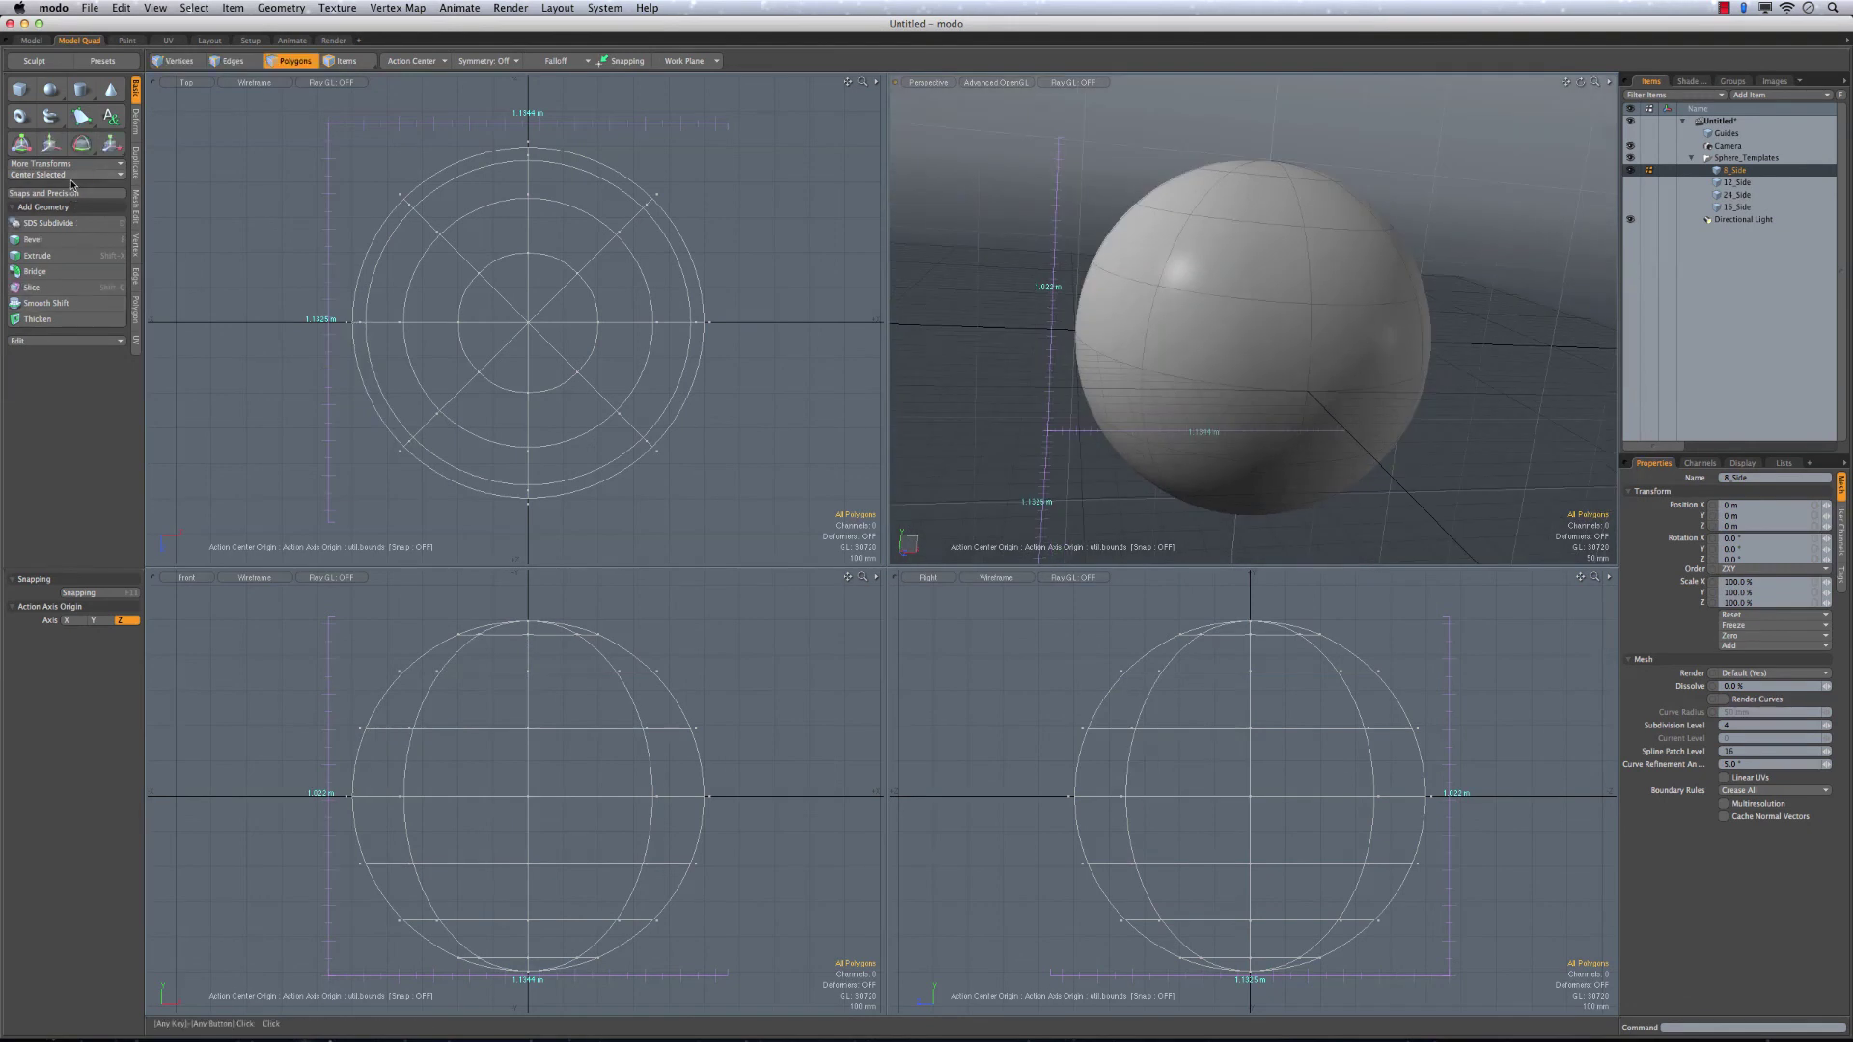
pyautogui.click(90, 196)
pyautogui.keyDown('alt'); pyautogui.moveTo(1243, 256); pyautogui.dragTo(1172, 331); pyautogui.keyUp('alt')
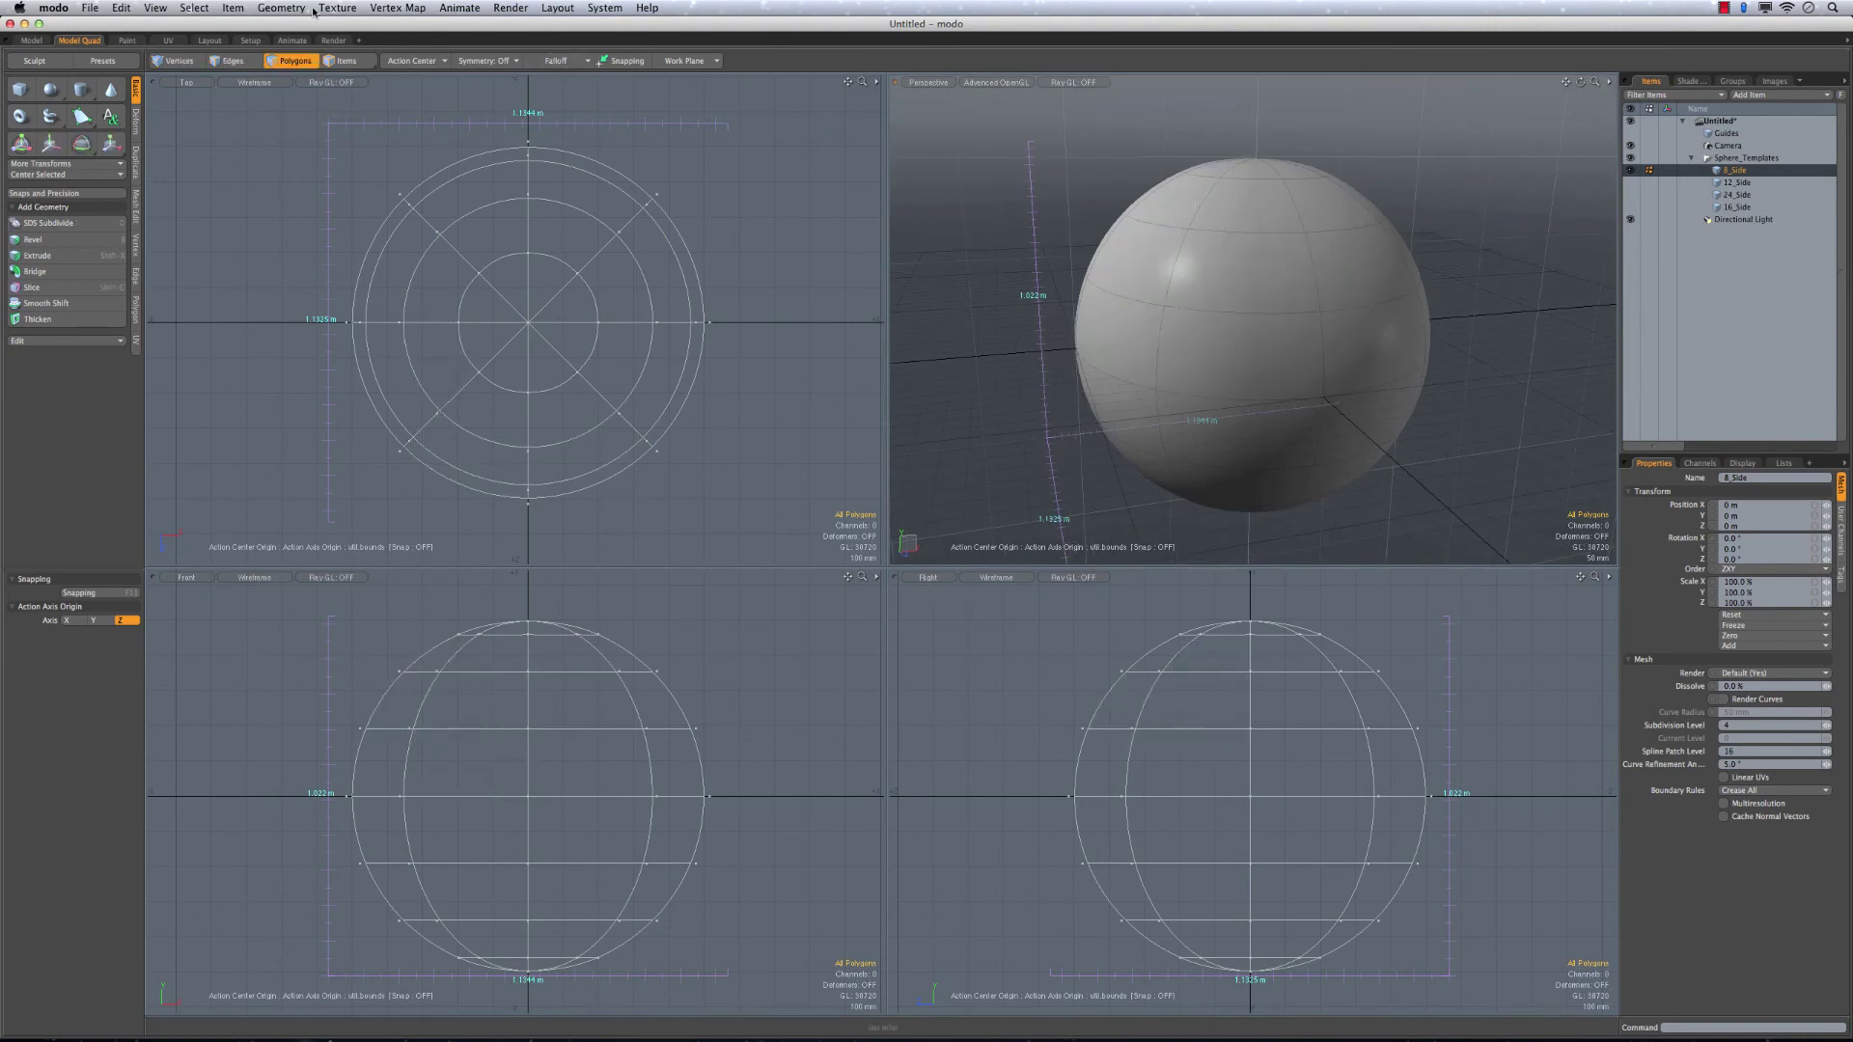
# Try freezing the 8_Side mesh with displacement and deformation included to measure its real surface, then undo the freeze and drop the Dimensions Tool
pyautogui.click(282, 7)
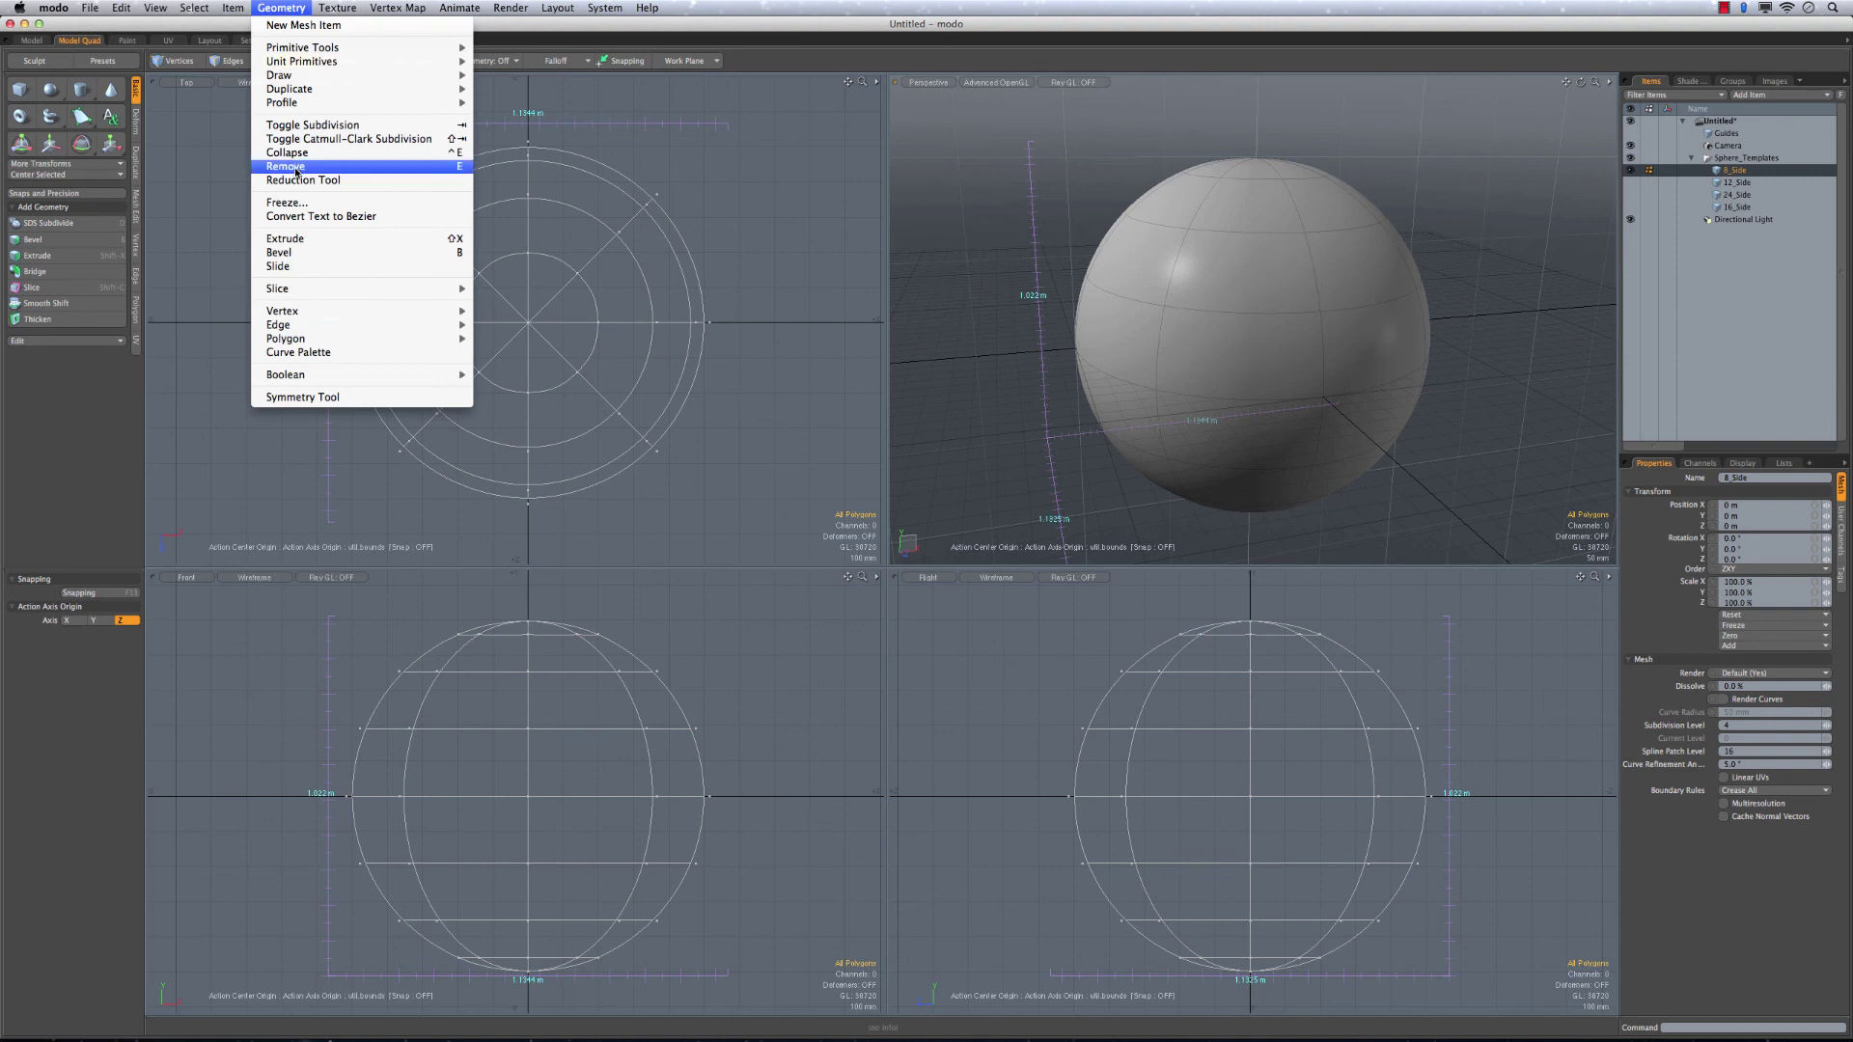
pyautogui.click(295, 203)
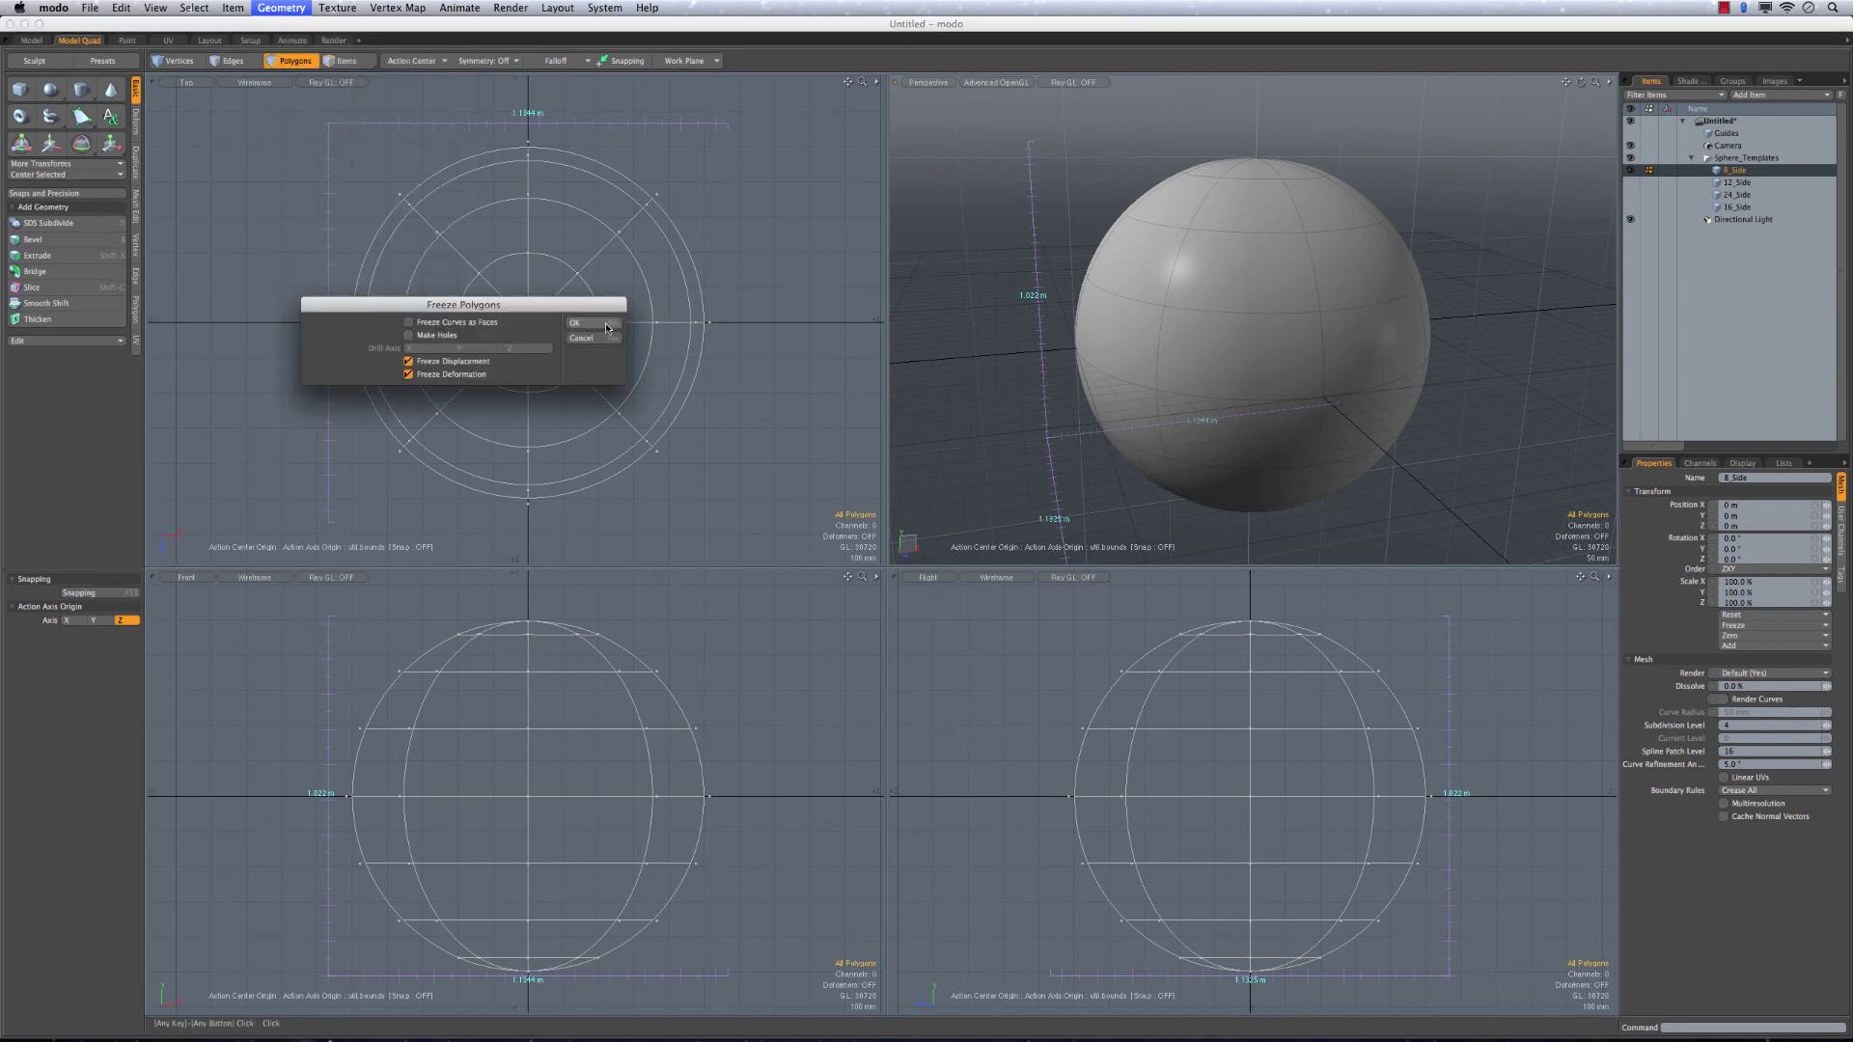
pyautogui.click(606, 324)
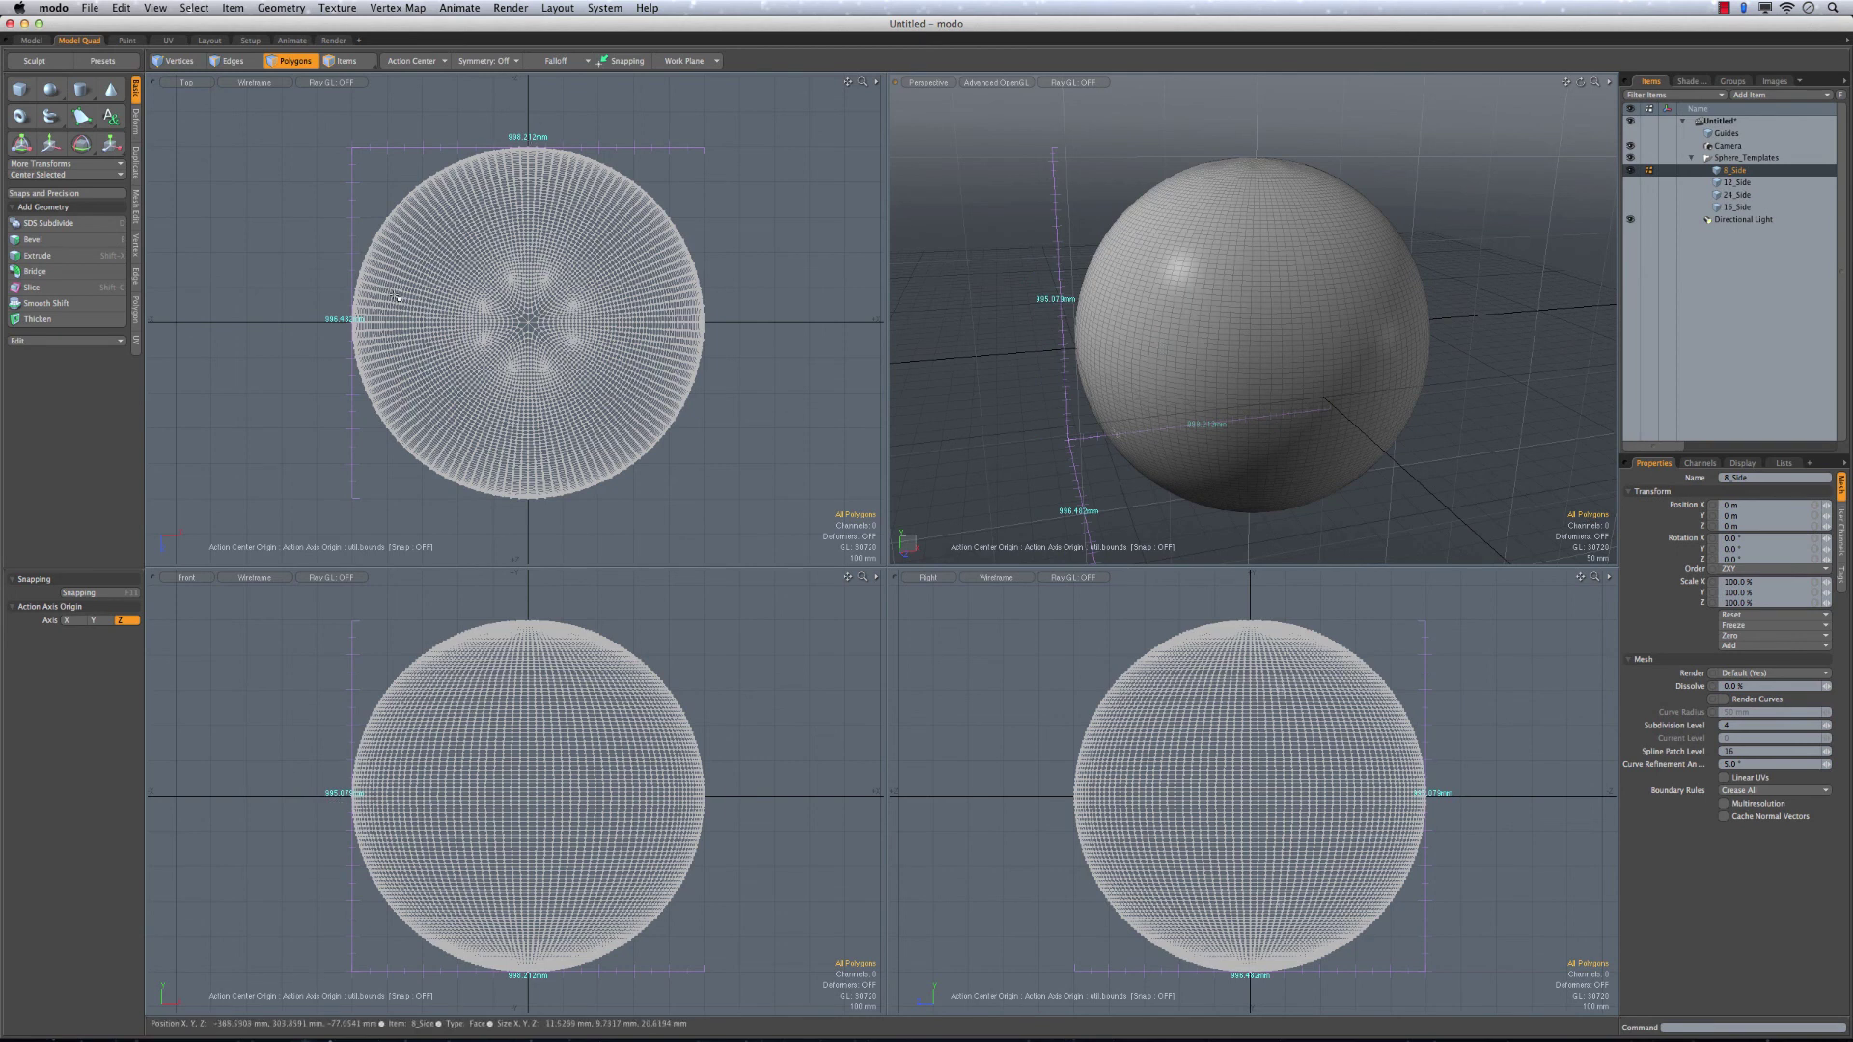
pyautogui.moveTo(1356, 345)
pyautogui.keyDown('alt'); pyautogui.mouseDown()
pyautogui.moveTo(1243, 327)
pyautogui.moveTo(1278, 375)
pyautogui.moveTo(1372, 359)
pyautogui.moveTo(1321, 333)
pyautogui.mouseUp(); pyautogui.keyUp('alt')
pyautogui.press('Tab')
pyautogui.press('space')
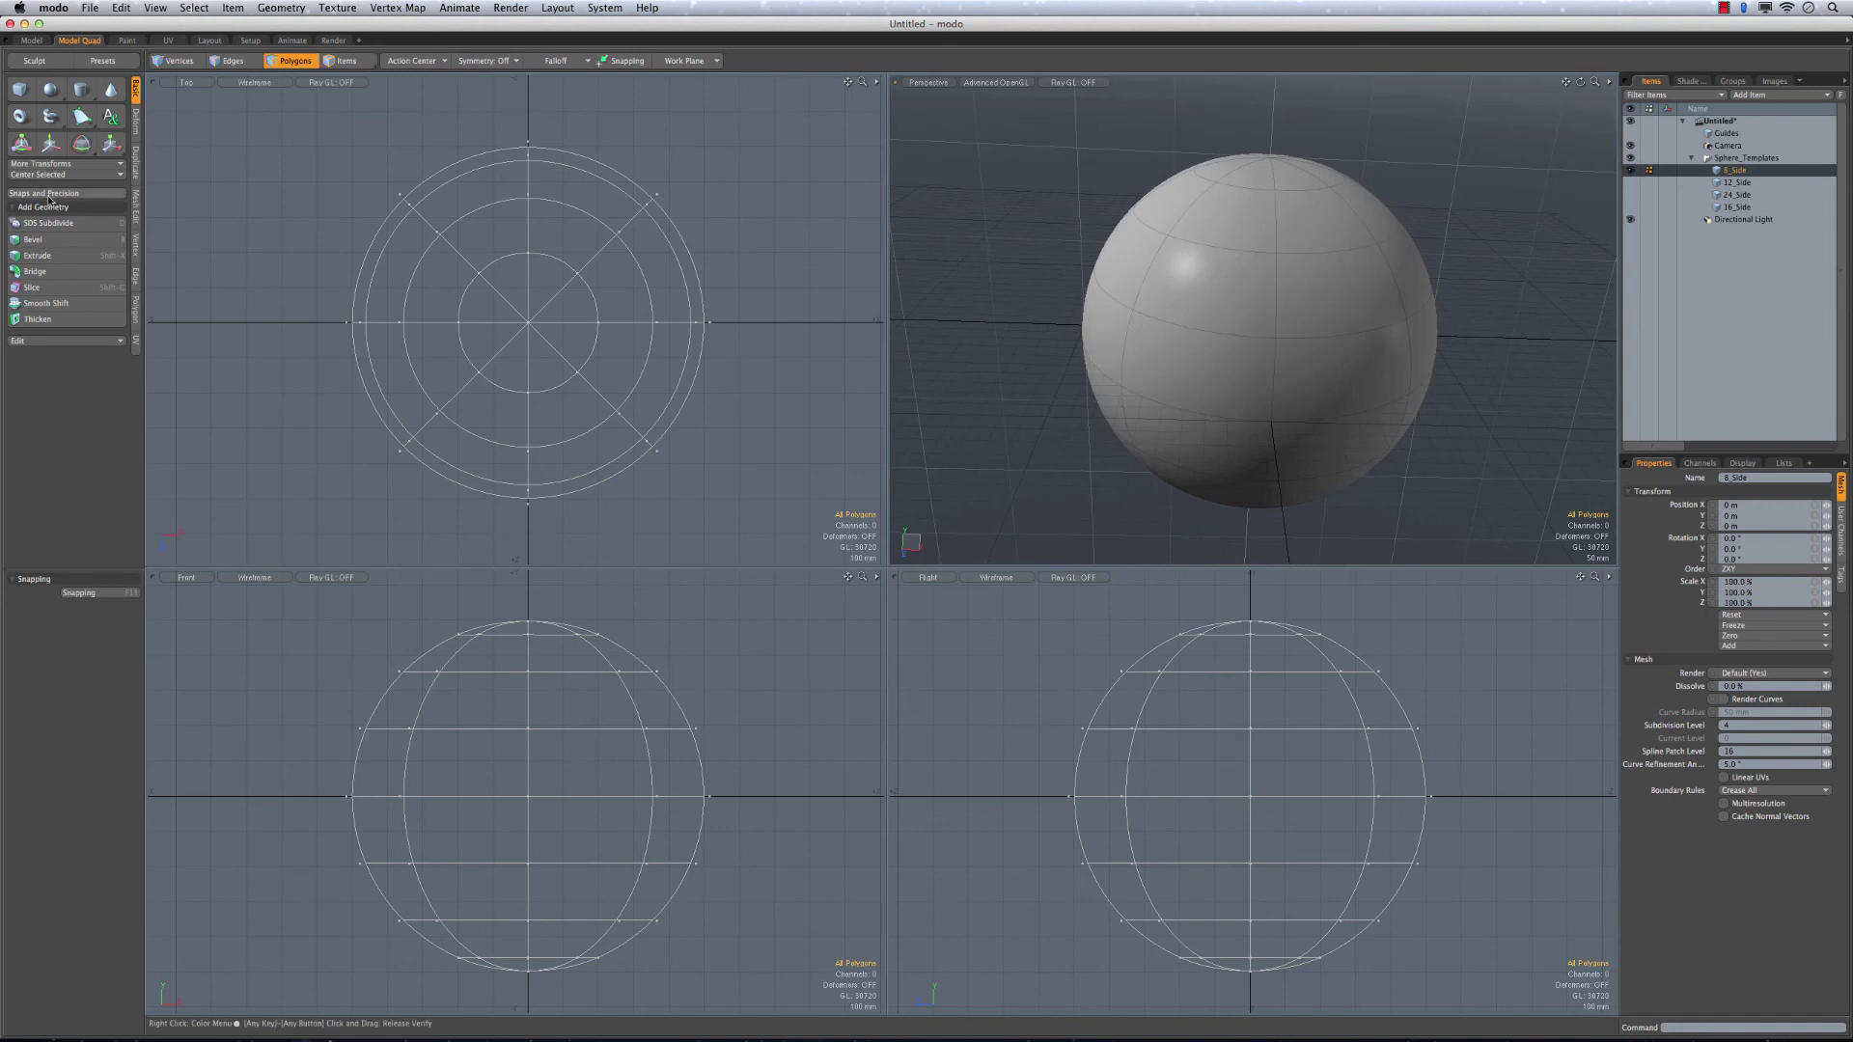
# Examine the 8_Side subdivision sphere's surface and pole from several angles
pyautogui.keyDown('alt'); pyautogui.moveTo(1254, 290); pyautogui.dragTo(1284, 241); pyautogui.keyUp('alt')
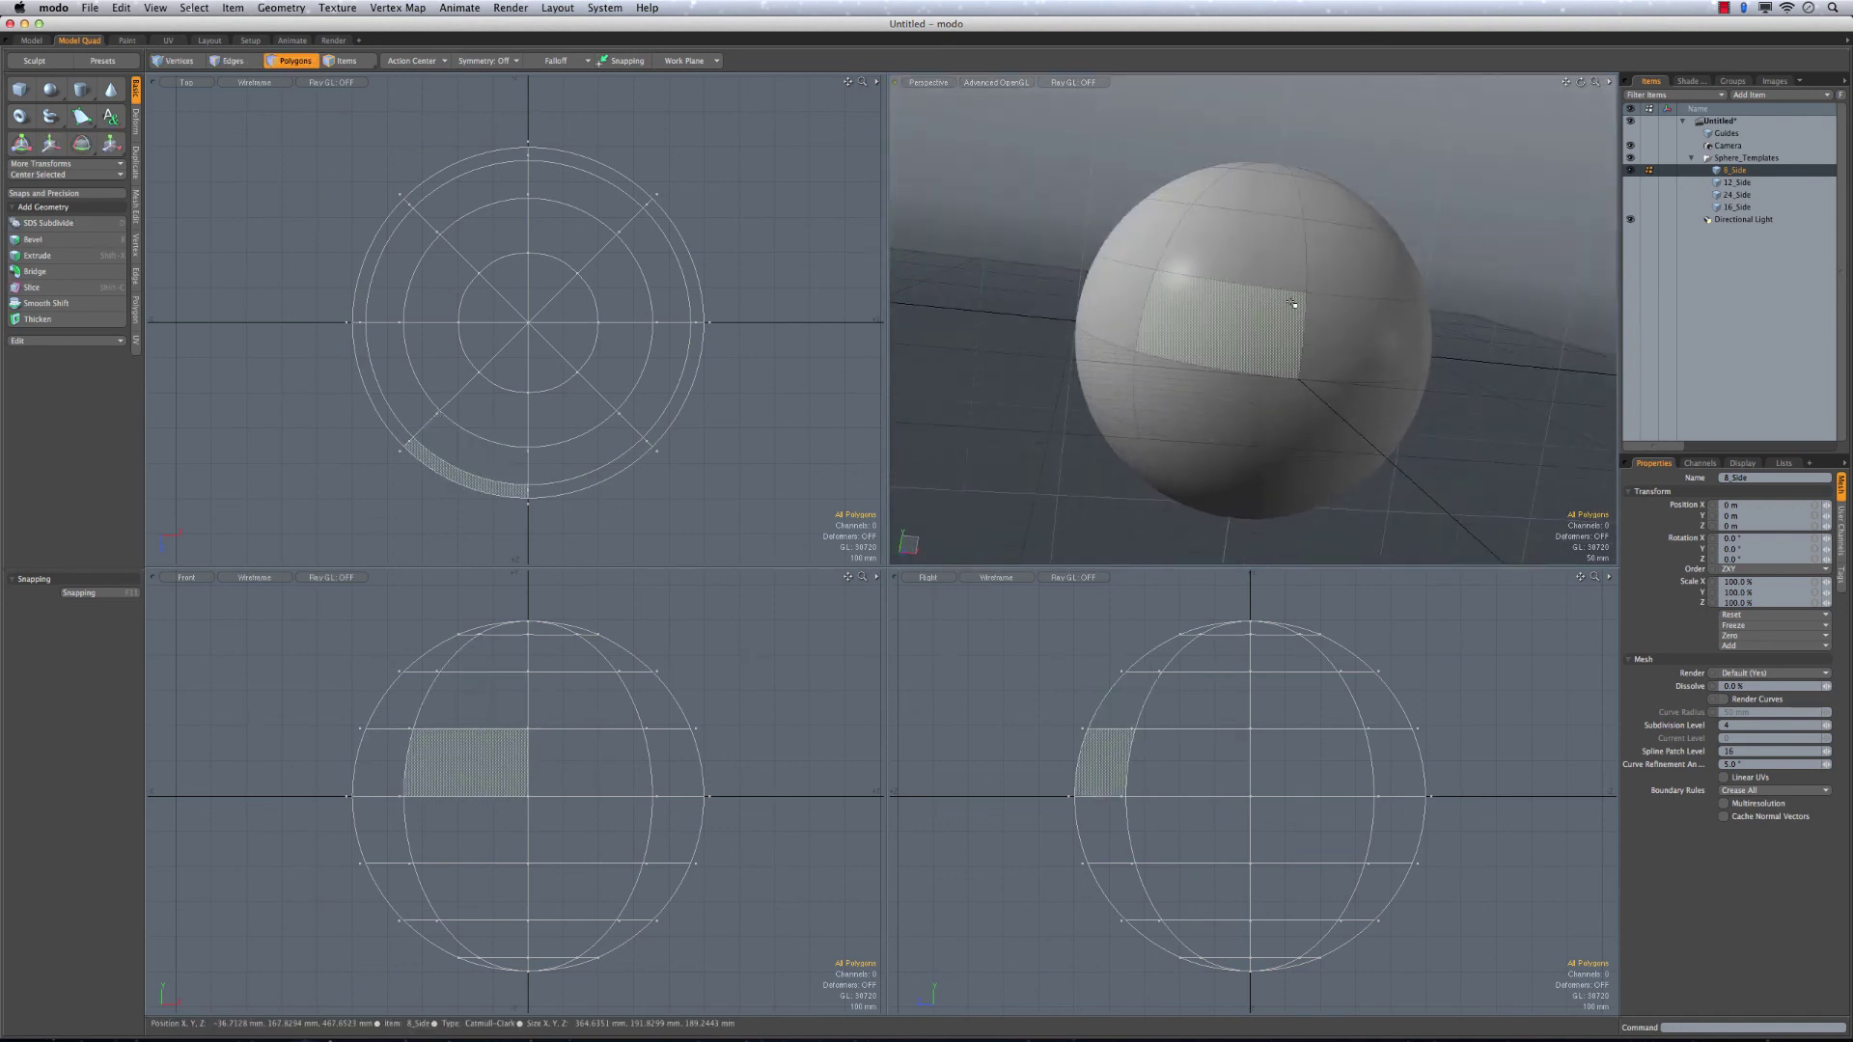
pyautogui.keyDown('alt'); pyautogui.moveTo(1254, 164); pyautogui.dragTo(1390, 287); pyautogui.keyUp('alt')
pyautogui.keyDown('alt'); pyautogui.moveTo(1222, 300); pyautogui.dragTo(1158, 410); pyautogui.keyUp('alt')
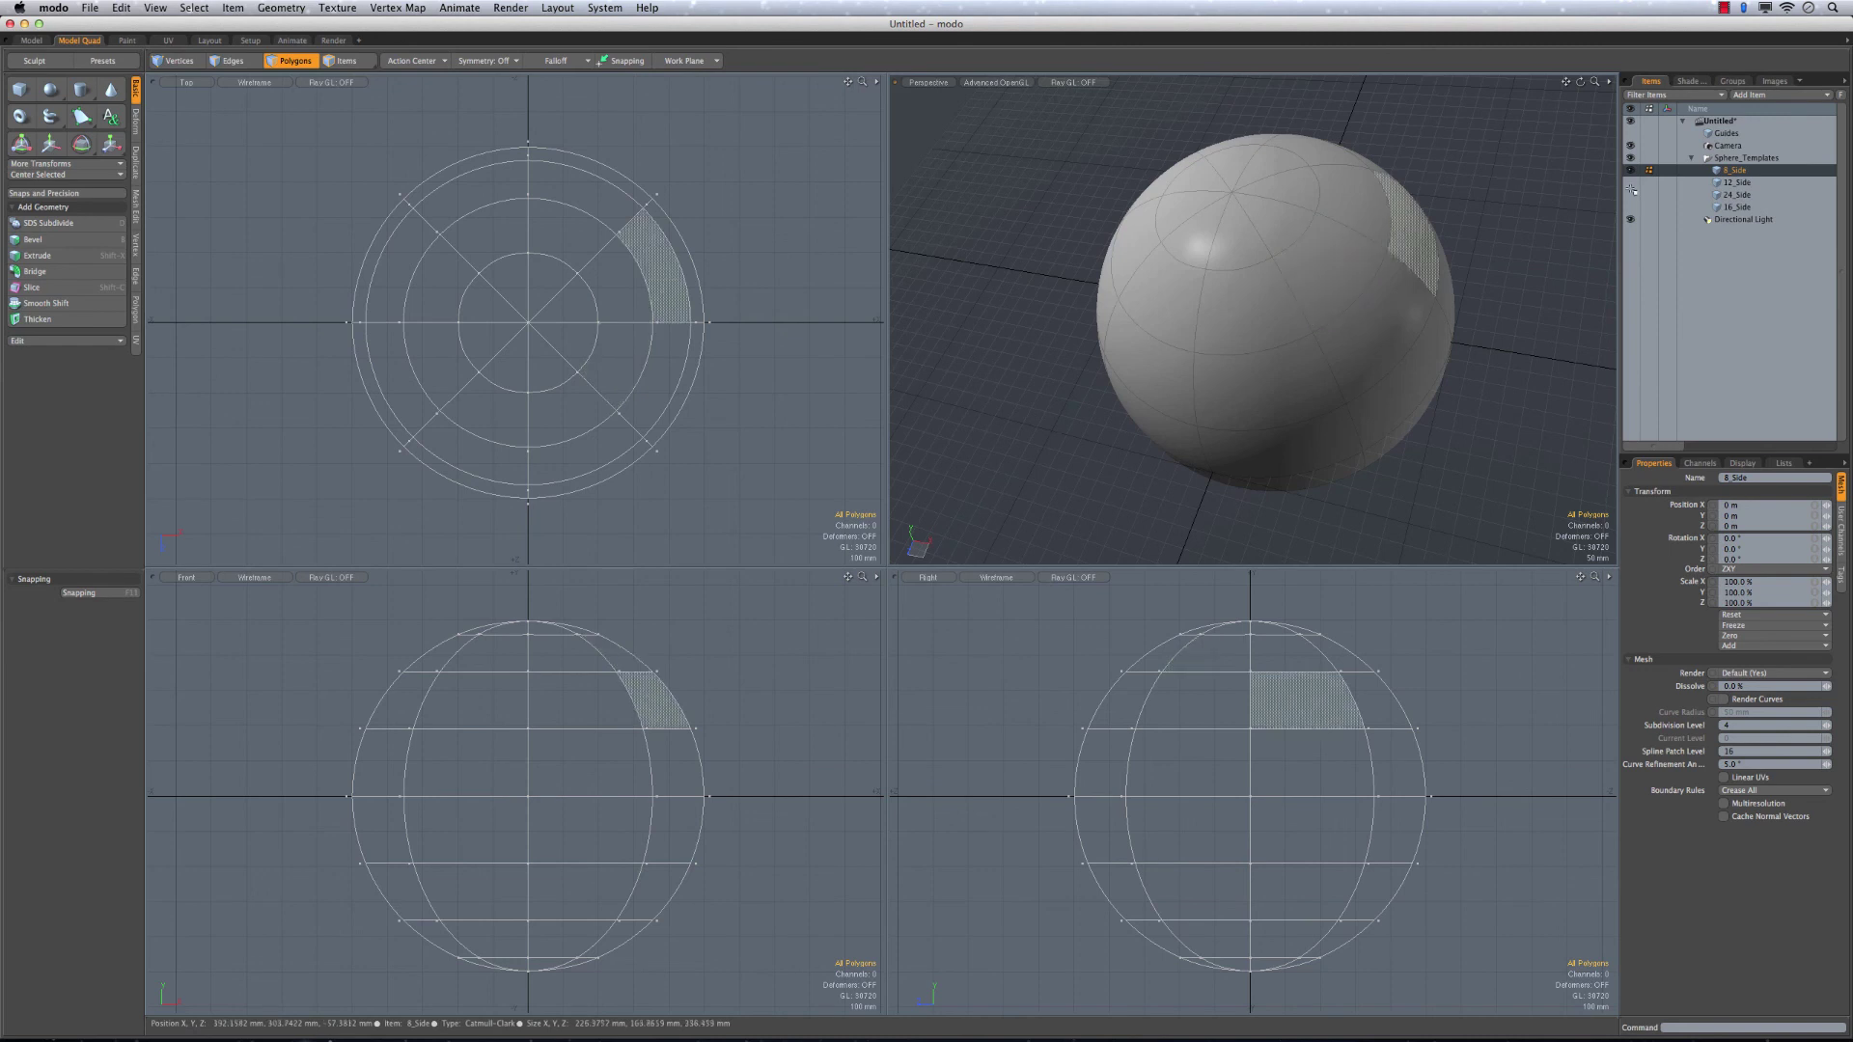
pyautogui.keyDown('alt'); pyautogui.moveTo(1228, 422); pyautogui.dragTo(1310, 355); pyautogui.keyUp('alt')
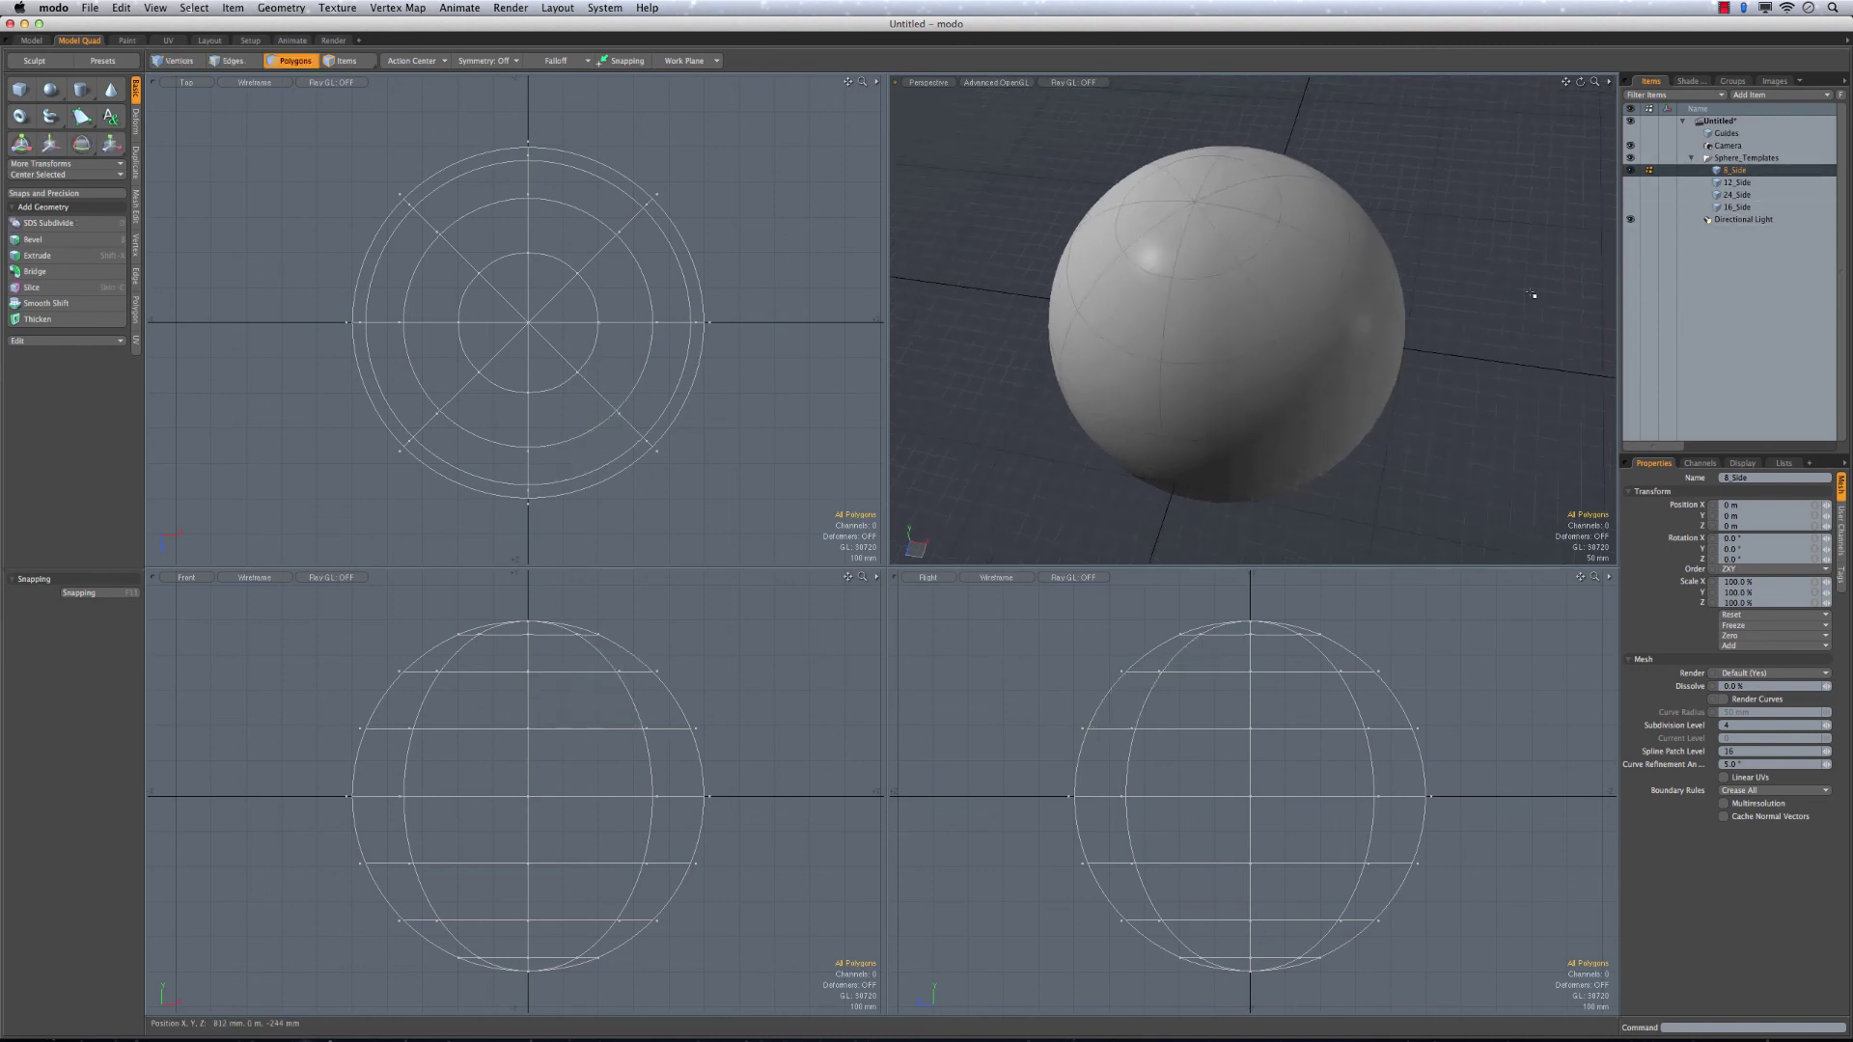